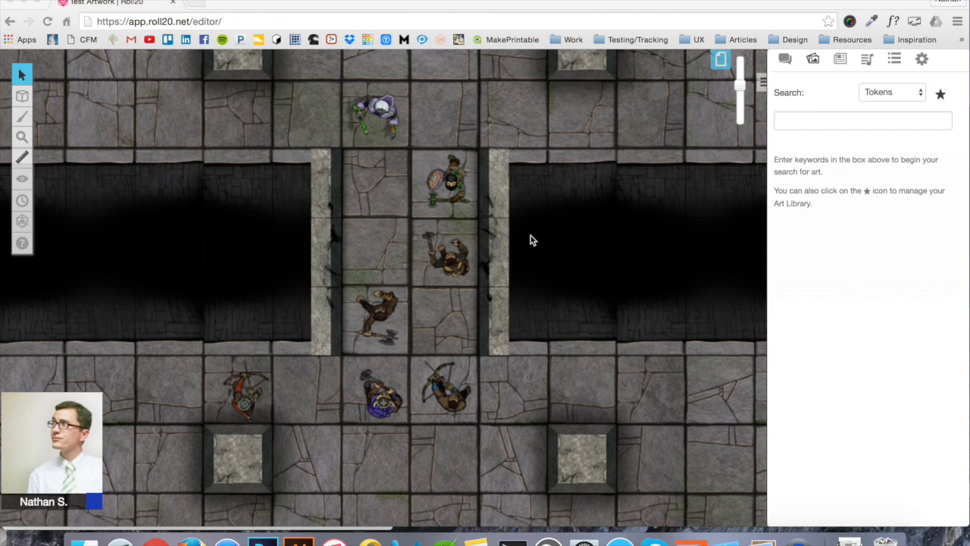
Create a new blank page, open it with the grid zoomed out, and show the floor-plan sketch in Preview
{"action": "left_click", "coordinate": [721, 61]}
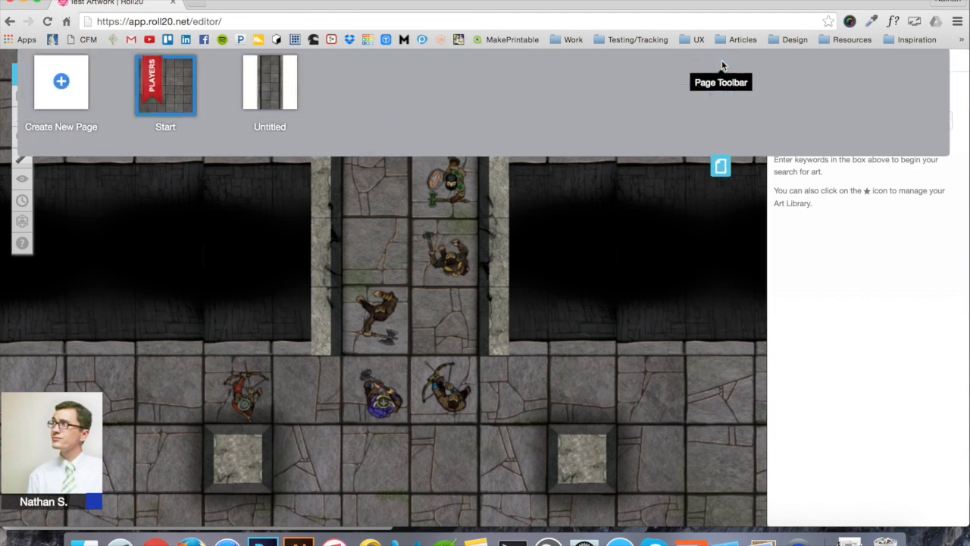
{"action": "left_click", "coordinate": [50, 85]}
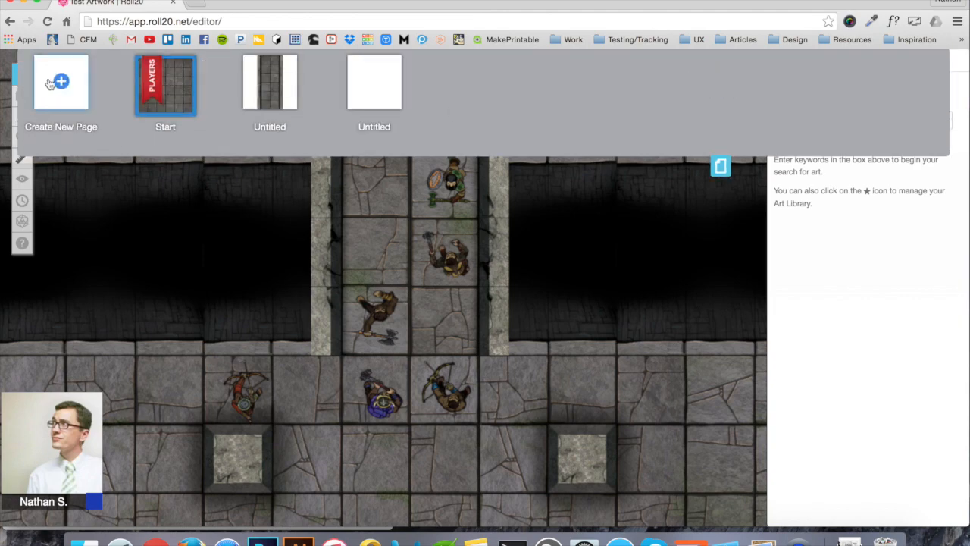
{"action": "left_click", "coordinate": [375, 87]}
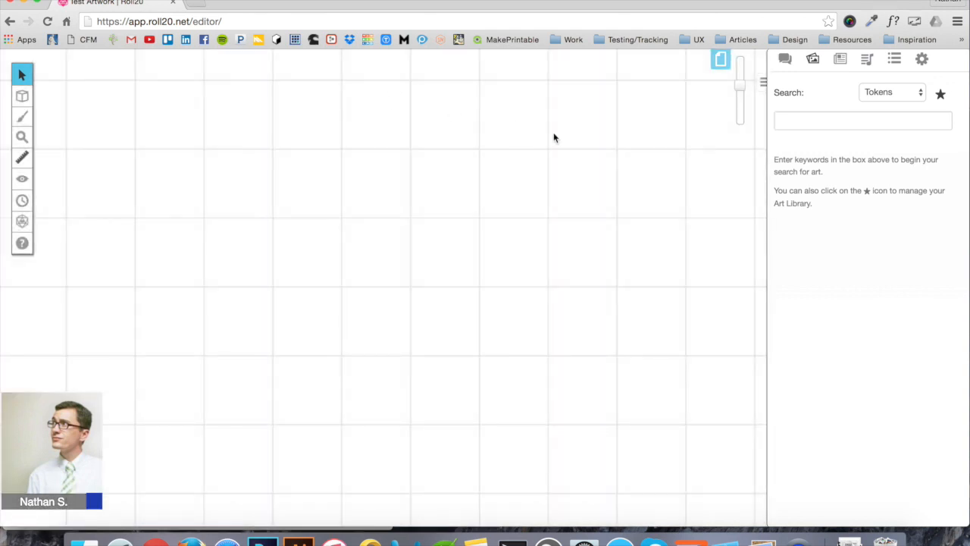
{"action": "left_click", "coordinate": [742, 111]}
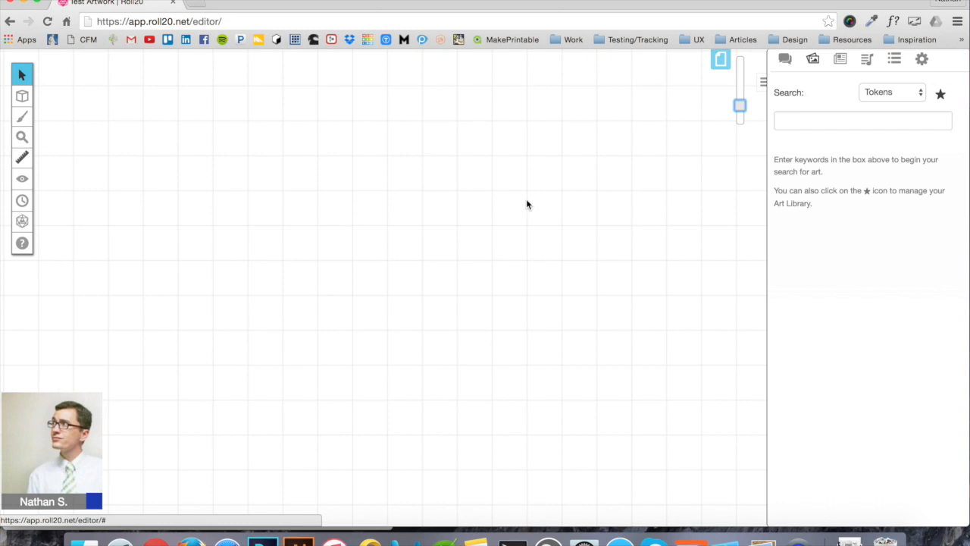
{"action": "key", "text": "super+Tab"}
{"action": "key", "text": "super+Tab"}
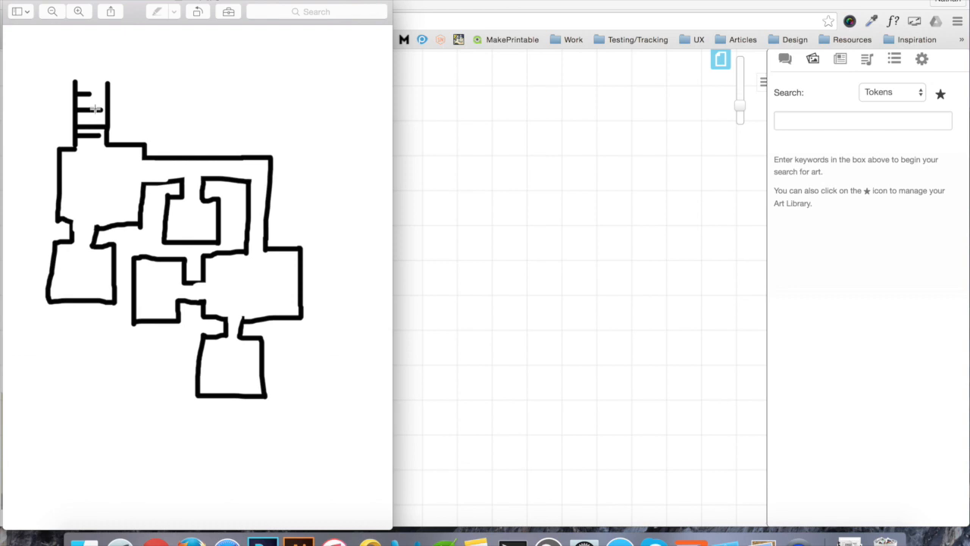
Lengthen the ladder rung on the sketch, undoing an accidental wall erase
{"action": "left_click_drag", "start_coordinate": [94, 110], "coordinate": [101, 110]}
{"action": "left_click_drag", "start_coordinate": [108, 244], "coordinate": [95, 244]}
{"action": "key", "text": "super+z"}
Return to the Roll20 editor and open Your Library from the star icon
{"action": "left_click", "coordinate": [464, 235]}
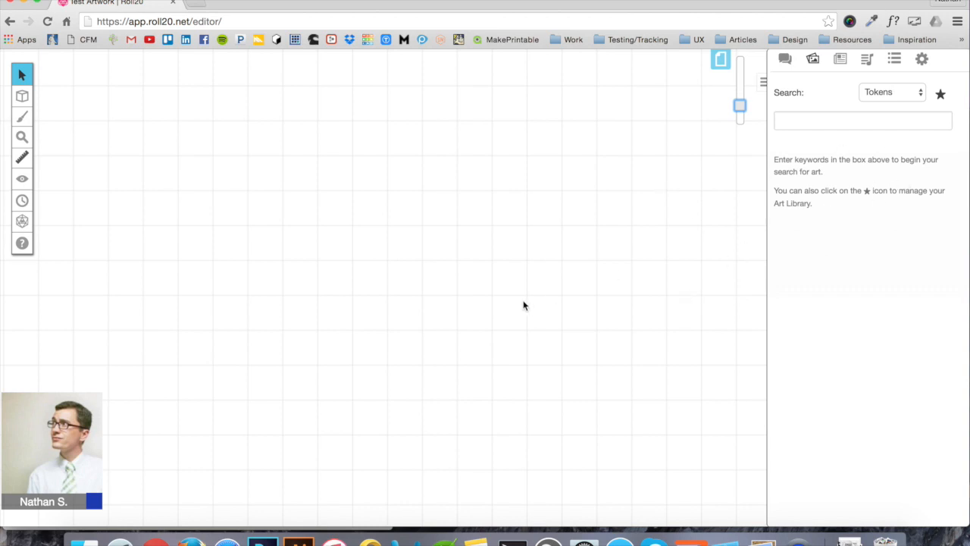
{"action": "key", "text": "super+Tab"}
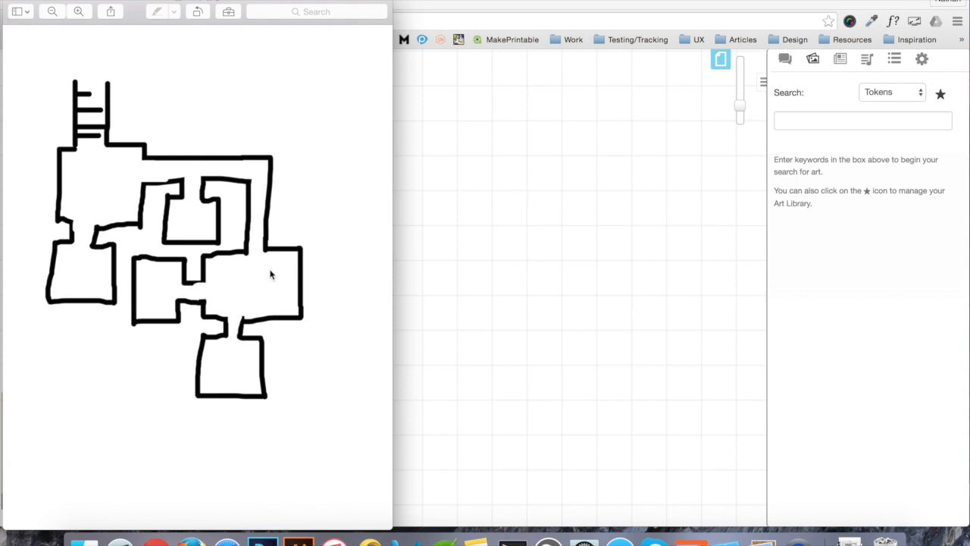
{"action": "key", "text": "super+Tab"}
{"action": "left_click", "coordinate": [941, 99]}
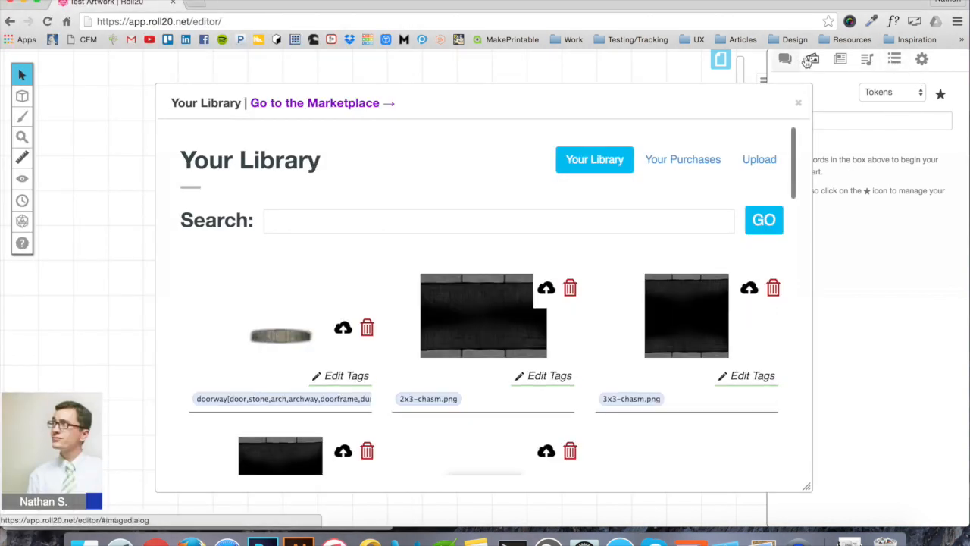
Drag the striped stair tile from Your Purchases onto the page
{"action": "left_click", "coordinate": [686, 162]}
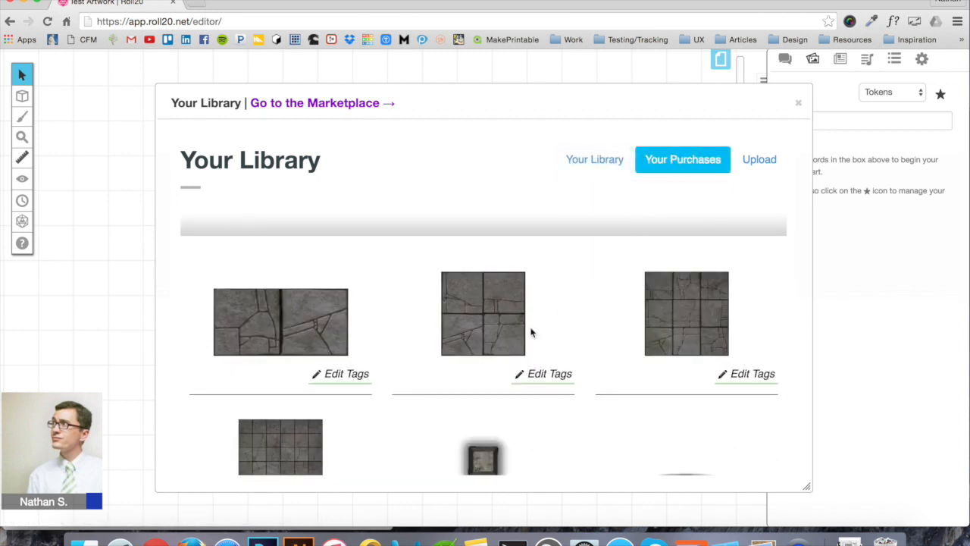
{"action": "scroll", "coordinate": [530, 332], "scroll_direction": "down", "scroll_amount": 5}
{"action": "scroll", "coordinate": [530, 332], "scroll_direction": "down", "scroll_amount": 9}
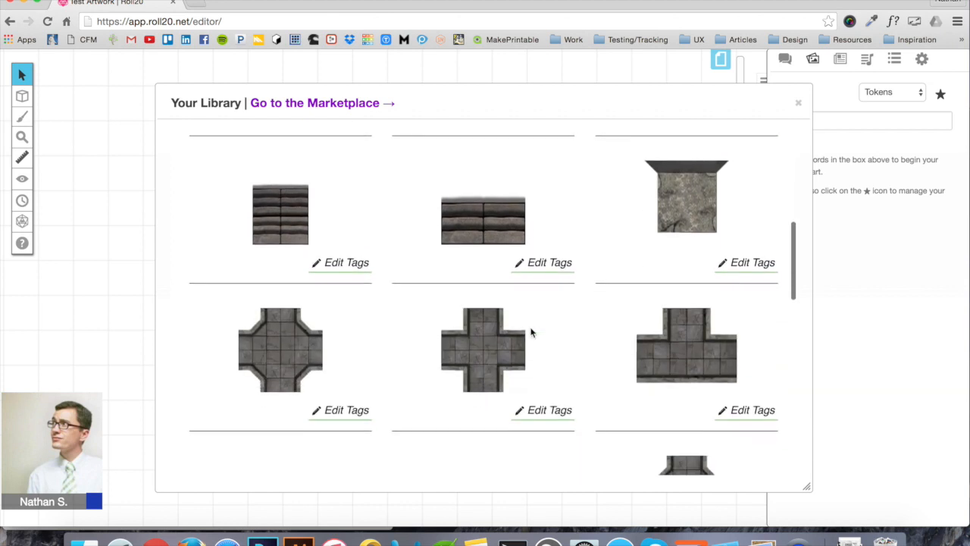
{"action": "scroll", "coordinate": [530, 332], "scroll_direction": "up", "scroll_amount": 2}
{"action": "left_click_drag", "start_coordinate": [290, 260], "coordinate": [149, 221]}
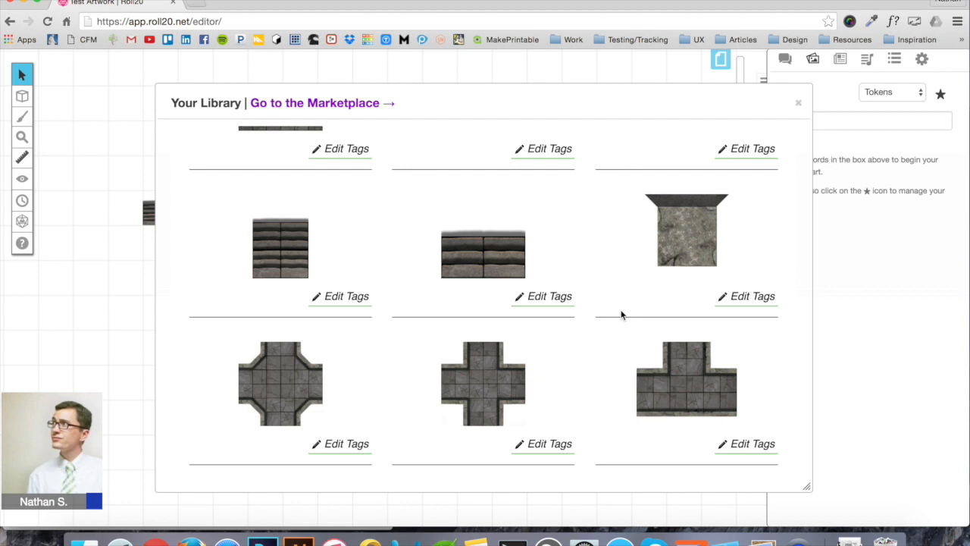
Close the library, delete the stair tile, and switch to the Map & Background layer
{"action": "left_click", "coordinate": [798, 102]}
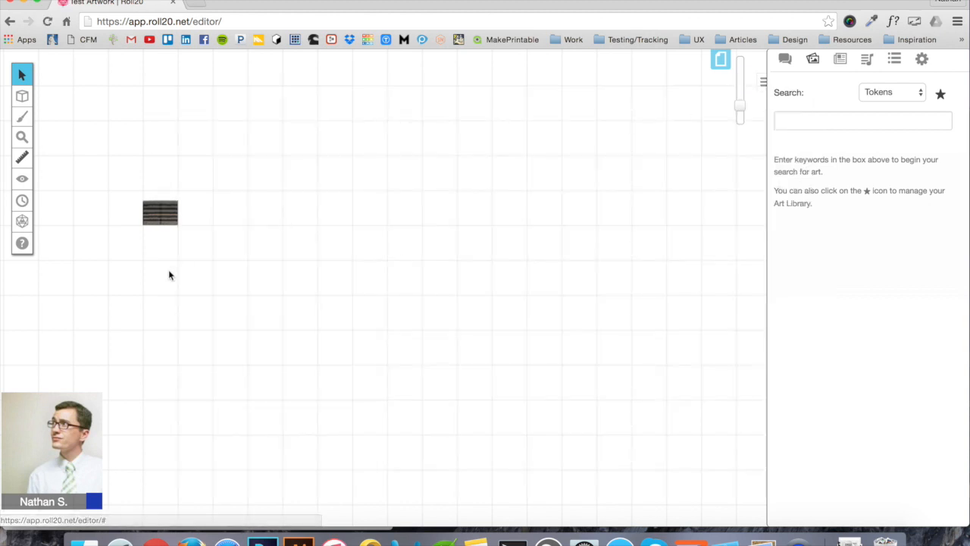
{"action": "left_click", "coordinate": [160, 214]}
{"action": "key", "text": "Delete"}
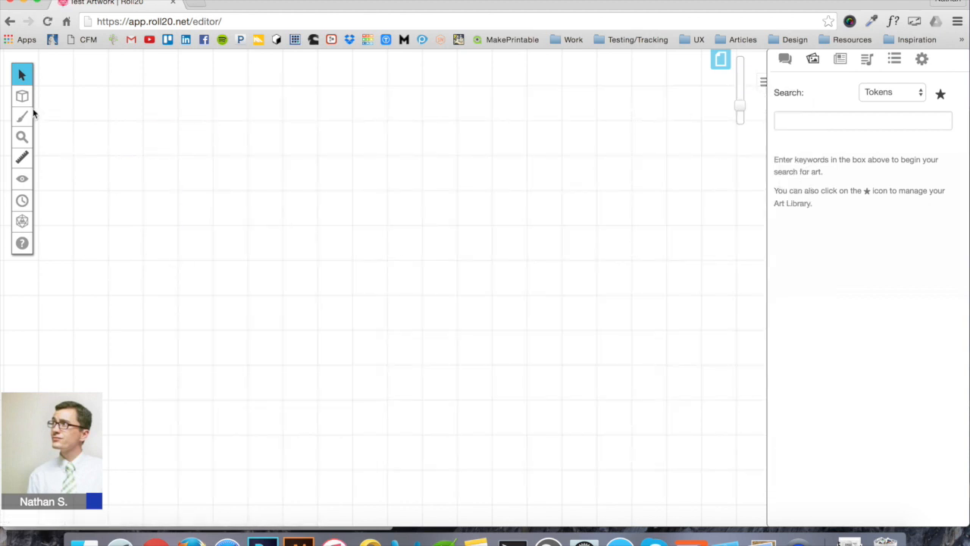
{"action": "mouse_move", "coordinate": [22, 95]}
{"action": "left_click", "coordinate": [78, 90]}
From Your Purchases, place the narrow tile and the striped stair tile on the map
{"action": "left_click", "coordinate": [941, 94]}
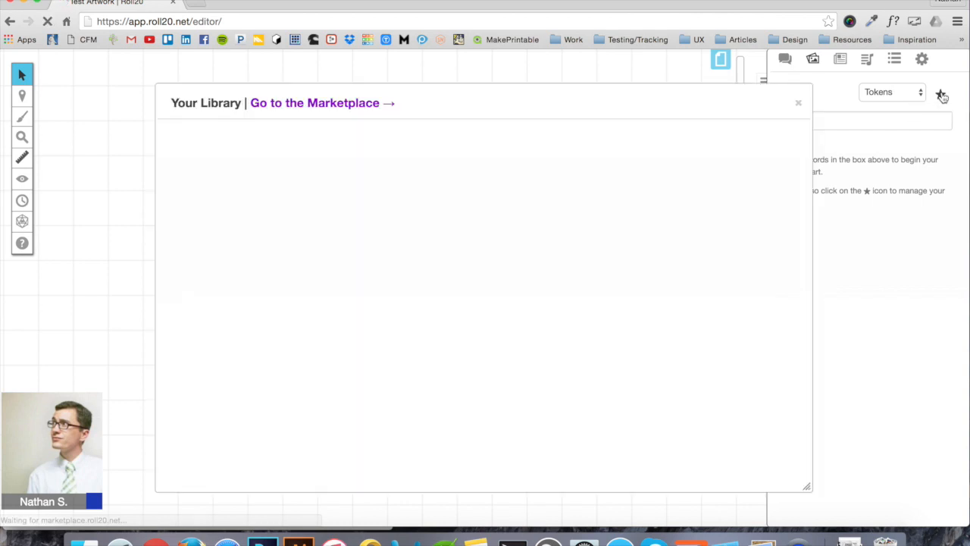
{"action": "left_click", "coordinate": [682, 161]}
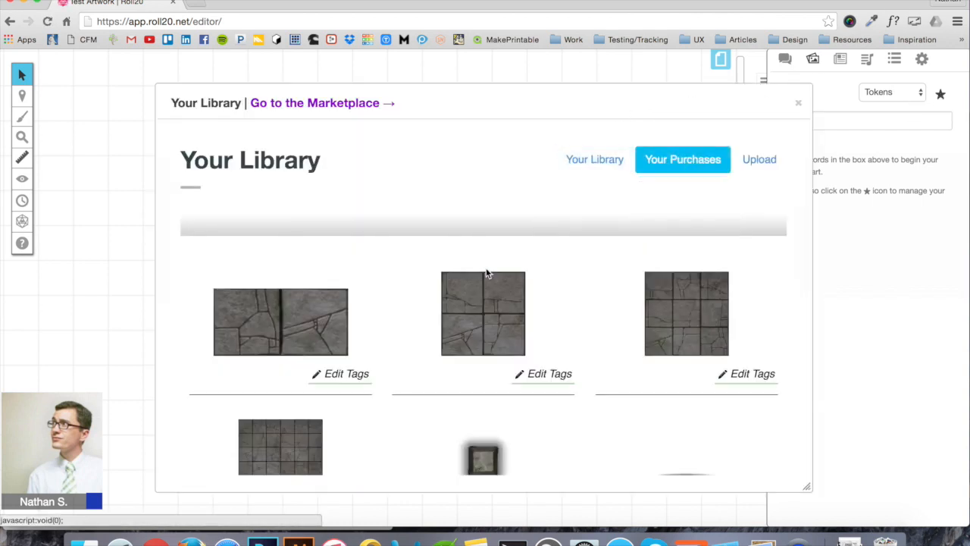
{"action": "scroll", "coordinate": [486, 273], "scroll_direction": "down", "scroll_amount": 3}
{"action": "scroll", "coordinate": [486, 272], "scroll_direction": "down", "scroll_amount": 8}
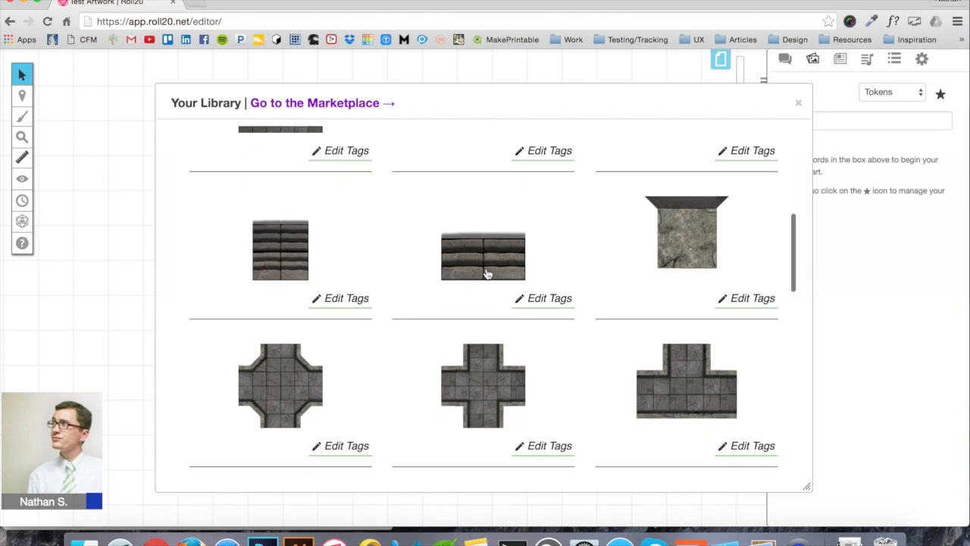
{"action": "scroll", "coordinate": [488, 273], "scroll_direction": "down", "scroll_amount": 5}
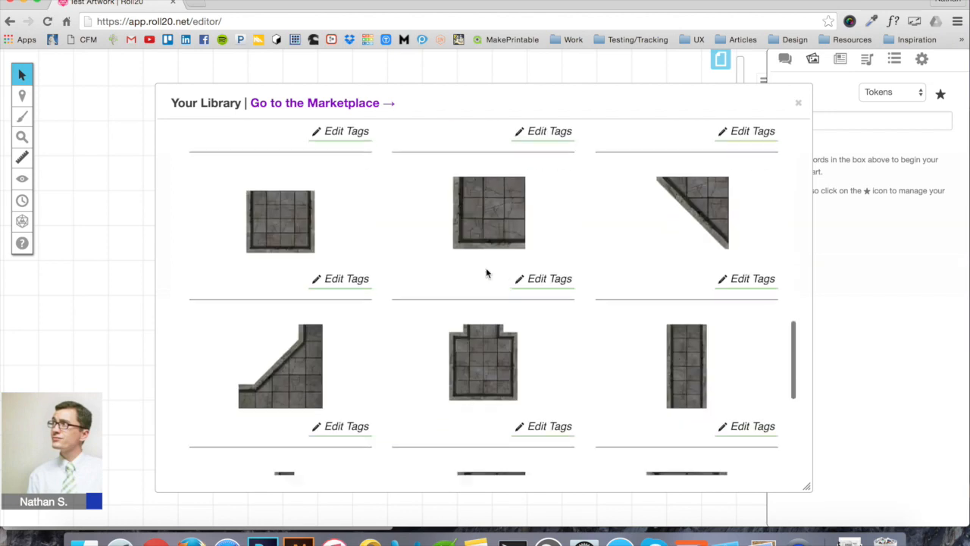
{"action": "left_click_drag", "start_coordinate": [695, 371], "coordinate": [450, 273]}
{"action": "scroll", "coordinate": [372, 318], "scroll_direction": "up", "scroll_amount": 10}
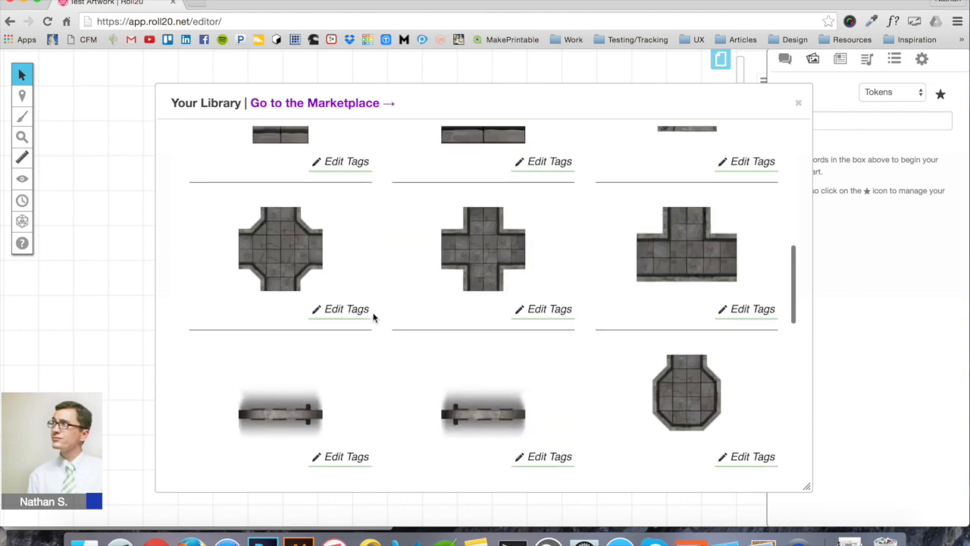
{"action": "left_click_drag", "start_coordinate": [294, 271], "coordinate": [184, 243]}
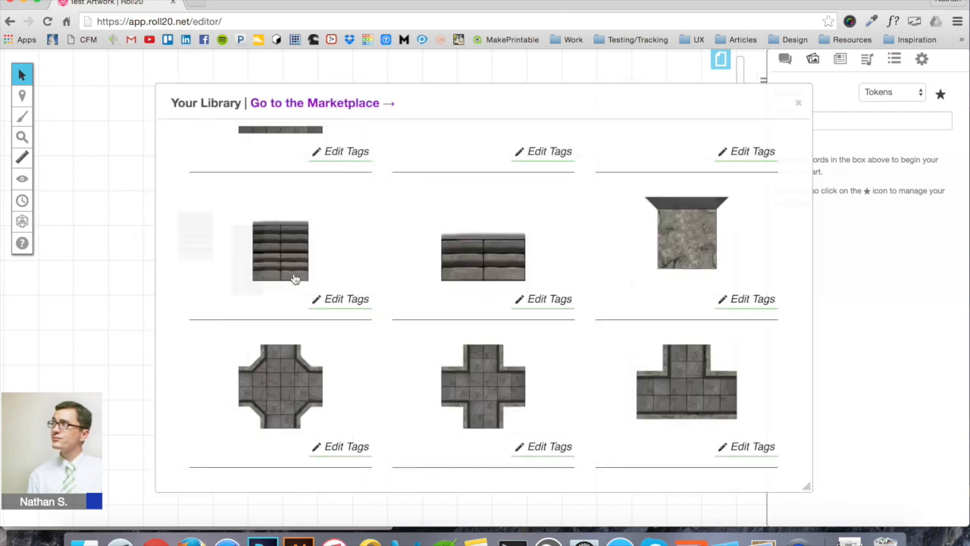
Place the corner tile on the map's left side
{"action": "scroll", "coordinate": [486, 310], "scroll_direction": "up", "scroll_amount": 10}
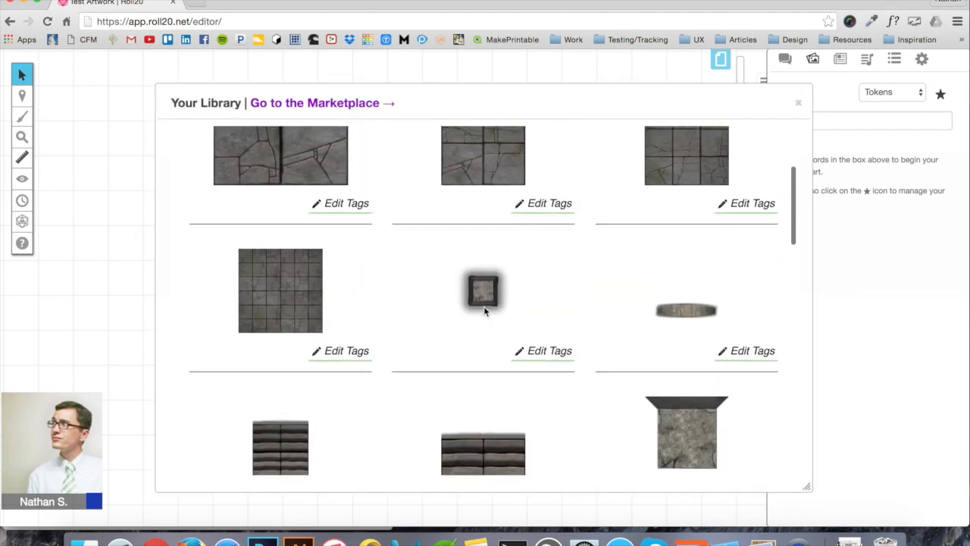
{"action": "scroll", "coordinate": [486, 313], "scroll_direction": "down", "scroll_amount": 5}
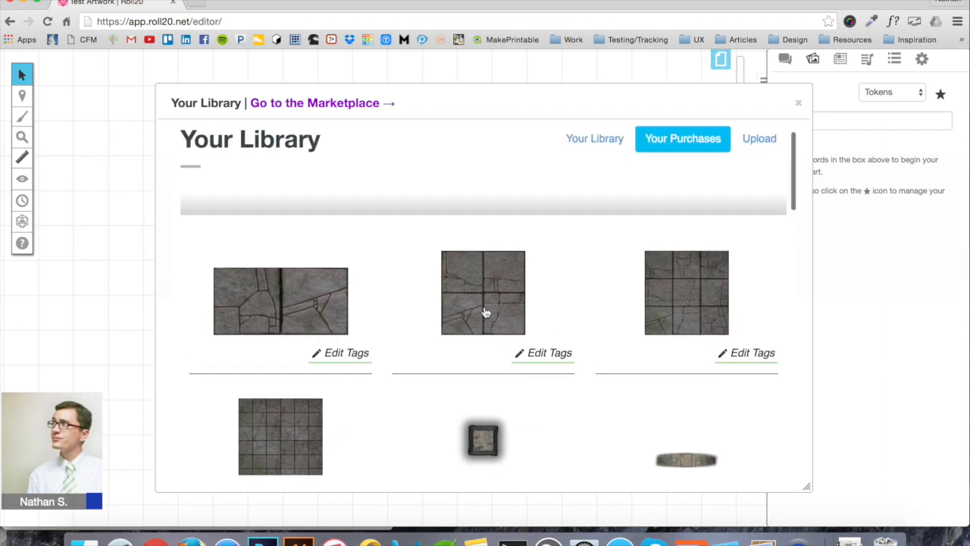
{"action": "scroll", "coordinate": [486, 312], "scroll_direction": "down", "scroll_amount": 10}
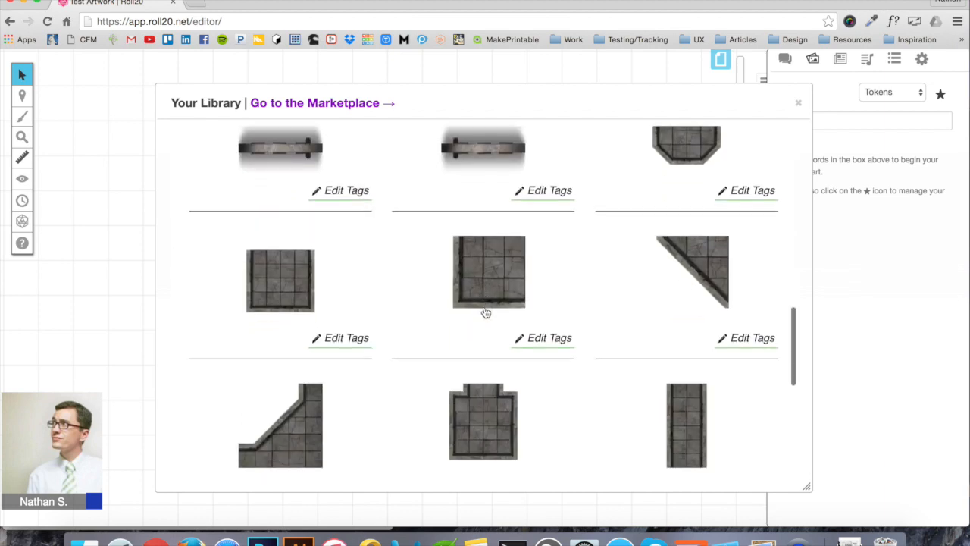
{"action": "scroll", "coordinate": [485, 311], "scroll_direction": "down", "scroll_amount": 10}
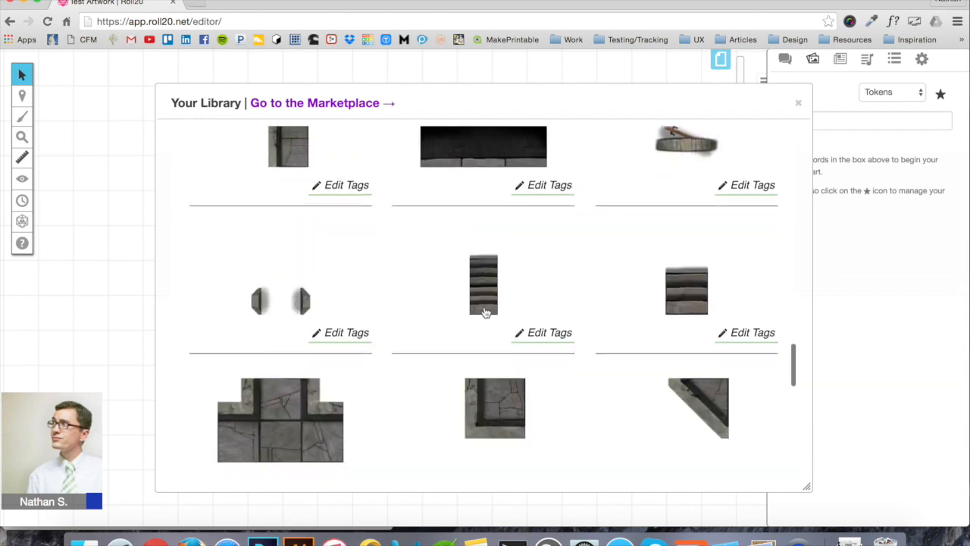
{"action": "scroll", "coordinate": [485, 310], "scroll_direction": "down", "scroll_amount": 10}
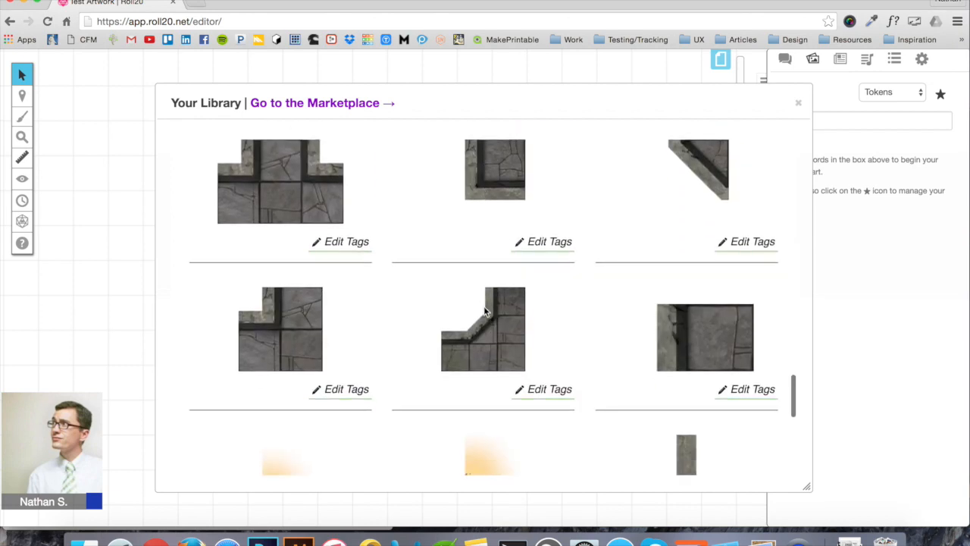
{"action": "scroll", "coordinate": [485, 312], "scroll_direction": "up", "scroll_amount": 10}
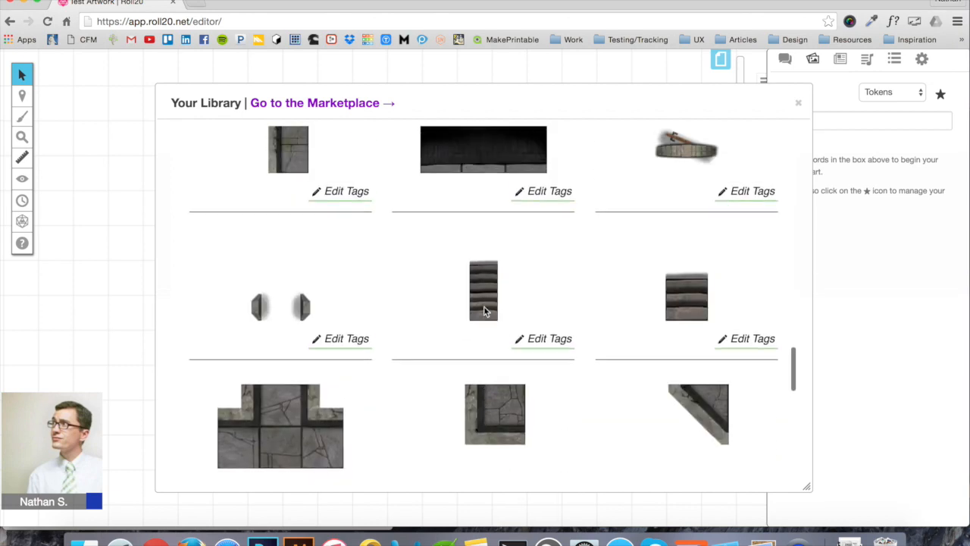
{"action": "scroll", "coordinate": [485, 312], "scroll_direction": "up", "scroll_amount": 5}
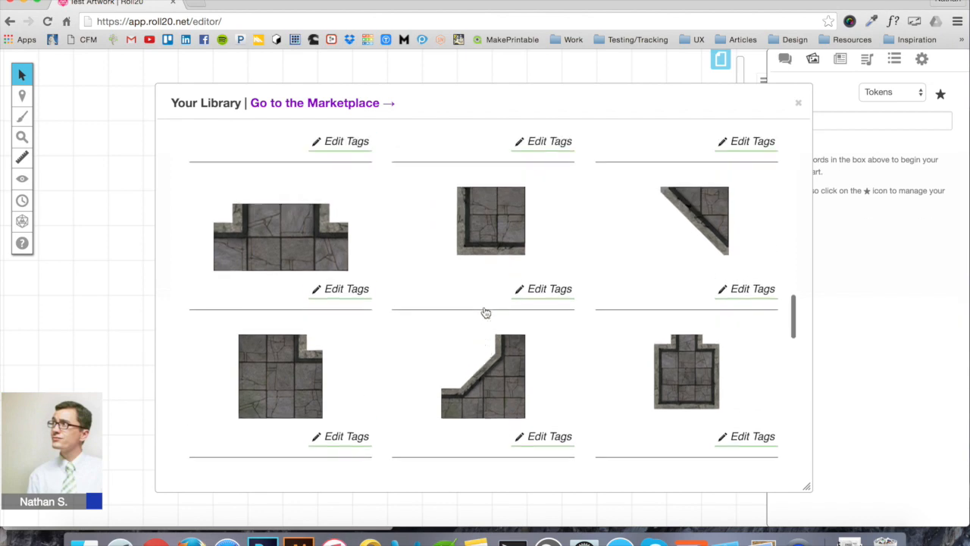
{"action": "scroll", "coordinate": [485, 310], "scroll_direction": "down", "scroll_amount": 2}
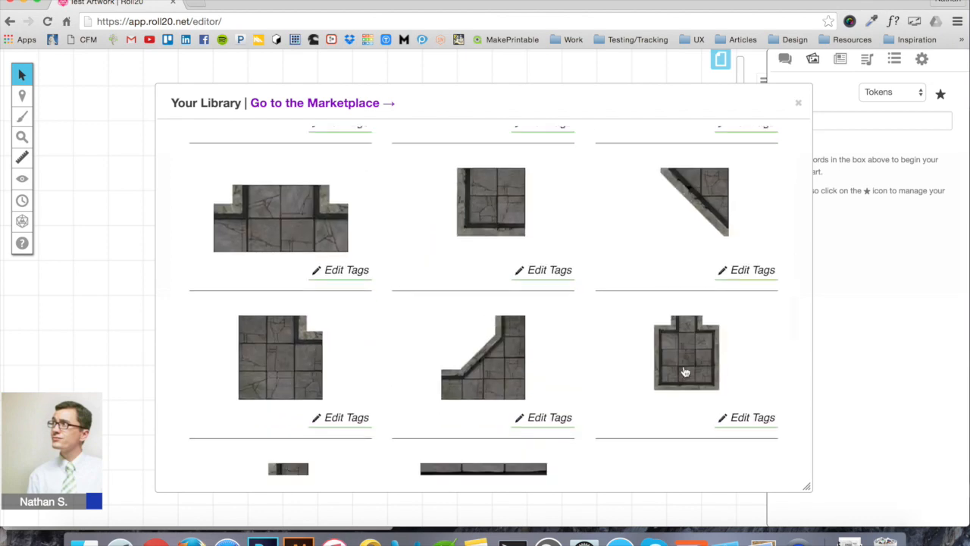
{"action": "left_click_drag", "start_coordinate": [693, 358], "coordinate": [223, 322]}
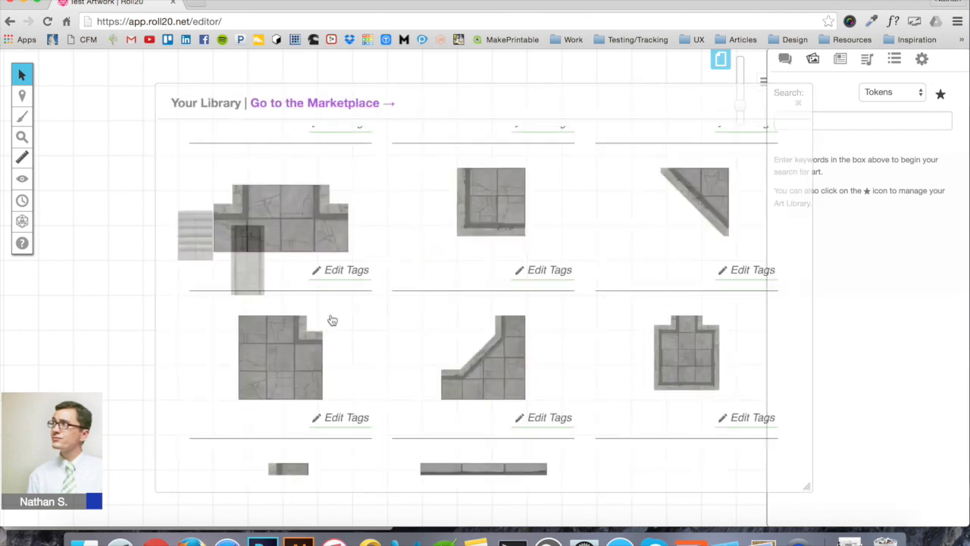
Place the T-shaped and wide T-shaped junction tiles plus one more piece, then close the library
{"action": "scroll", "coordinate": [616, 302], "scroll_direction": "up", "scroll_amount": 10}
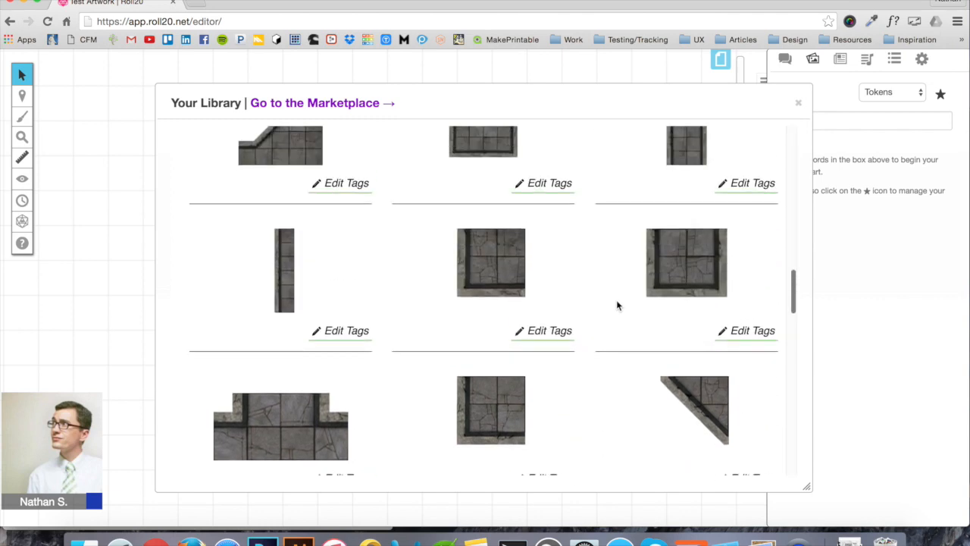
{"action": "left_click_drag", "start_coordinate": [500, 220], "coordinate": [373, 339]}
{"action": "scroll", "coordinate": [442, 370], "scroll_direction": "down", "scroll_amount": 5}
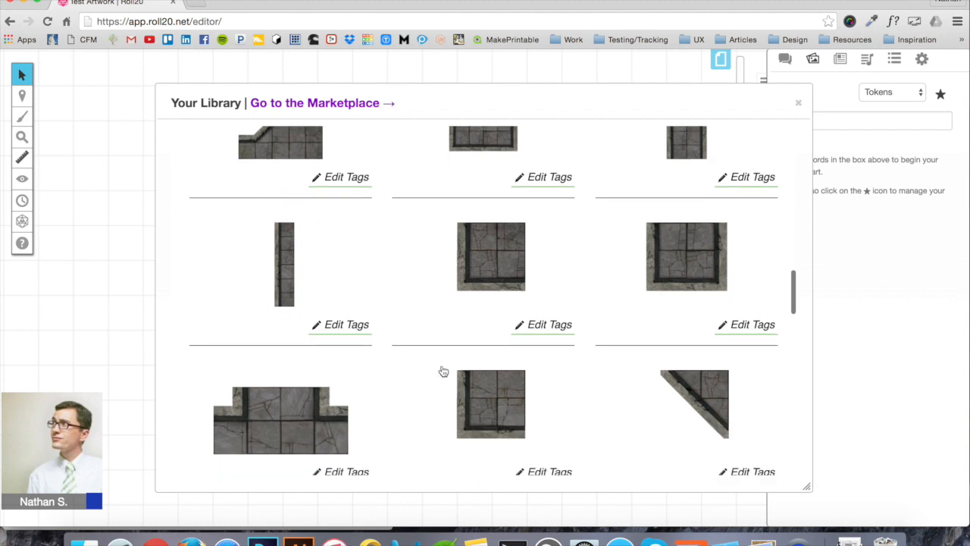
{"action": "scroll", "coordinate": [442, 371], "scroll_direction": "down", "scroll_amount": 5}
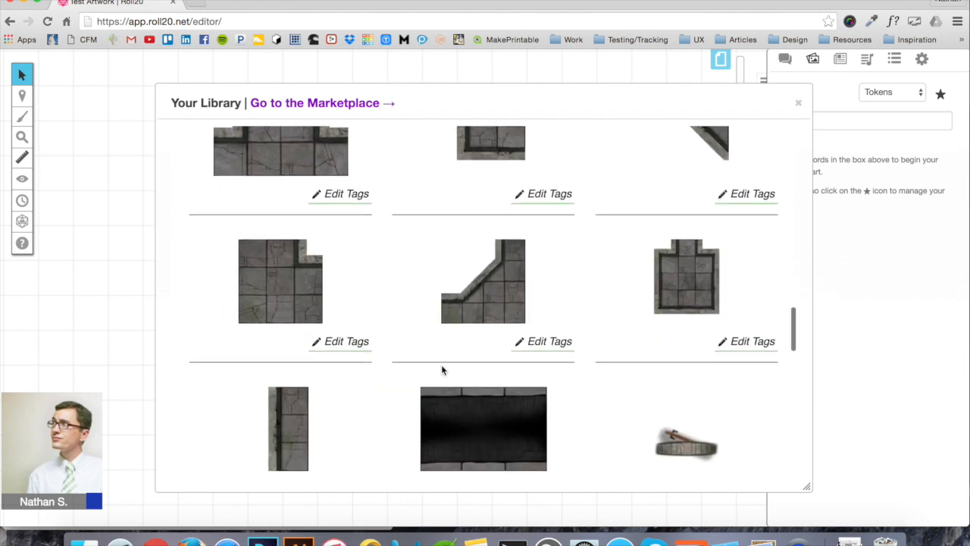
{"action": "left_click_drag", "start_coordinate": [318, 220], "coordinate": [399, 273]}
{"action": "scroll", "coordinate": [532, 313], "scroll_direction": "down", "scroll_amount": 5}
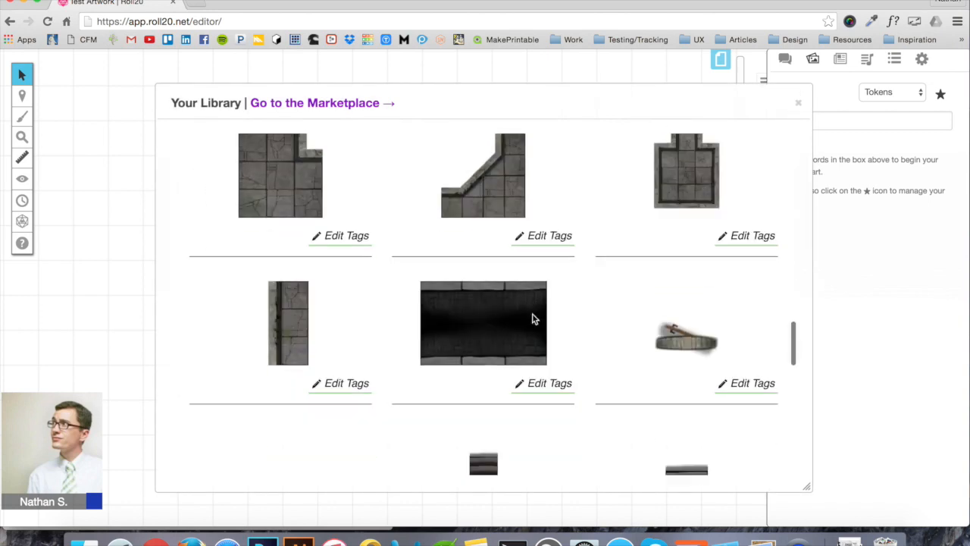
{"action": "scroll", "coordinate": [533, 314], "scroll_direction": "down", "scroll_amount": 3}
{"action": "left_click_drag", "start_coordinate": [255, 322], "coordinate": [329, 357]}
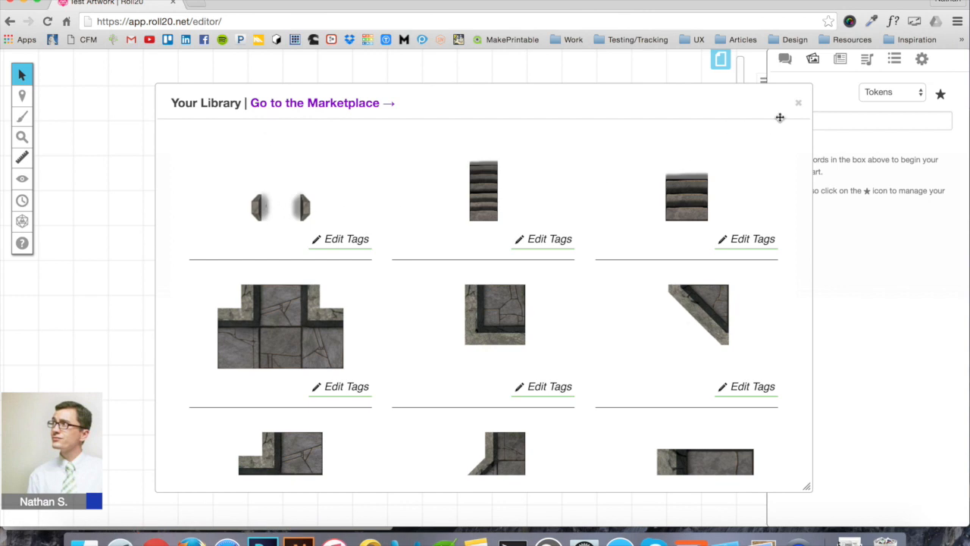
{"action": "left_click", "coordinate": [799, 103]}
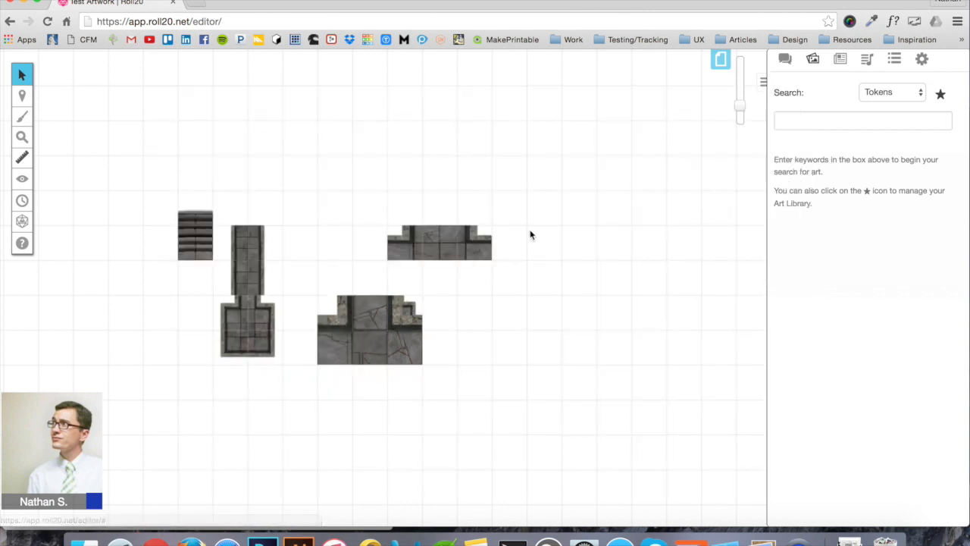
Enlarge the vertical corridor tile to fit the grid and move it above the others
{"action": "scroll", "coordinate": [497, 248], "scroll_direction": "left", "scroll_amount": 2}
{"action": "scroll", "coordinate": [497, 248], "scroll_direction": "up", "scroll_amount": 1}
{"action": "scroll", "coordinate": [497, 248], "scroll_direction": "down", "scroll_amount": 2}
{"action": "scroll", "coordinate": [497, 248], "scroll_direction": "left", "scroll_amount": 1}
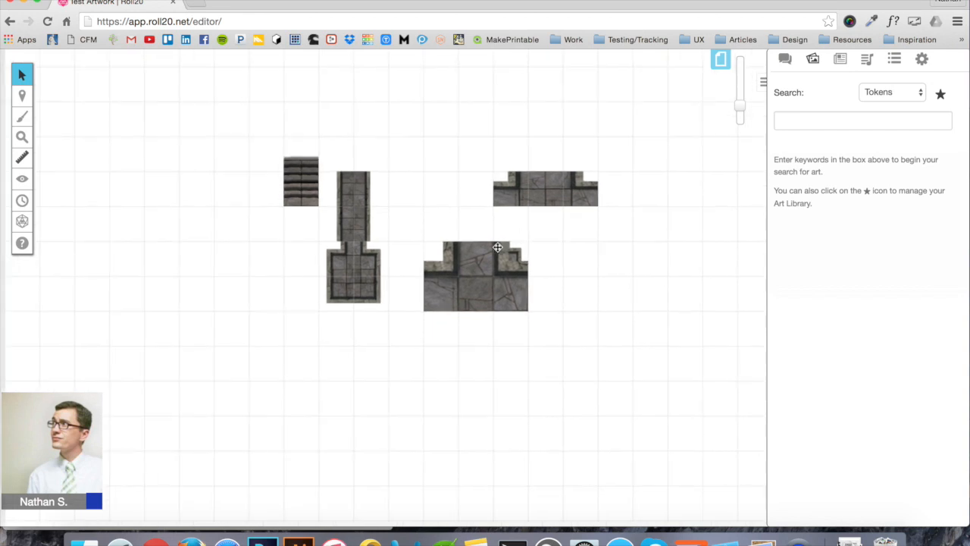
{"action": "scroll", "coordinate": [497, 248], "scroll_direction": "up", "scroll_amount": 2}
{"action": "scroll", "coordinate": [498, 248], "scroll_direction": "right", "scroll_amount": 1}
{"action": "scroll", "coordinate": [497, 247], "scroll_direction": "up", "scroll_amount": 2}
{"action": "scroll", "coordinate": [498, 248], "scroll_direction": "right", "scroll_amount": 1}
{"action": "scroll", "coordinate": [318, 243], "scroll_direction": "down", "scroll_amount": 5}
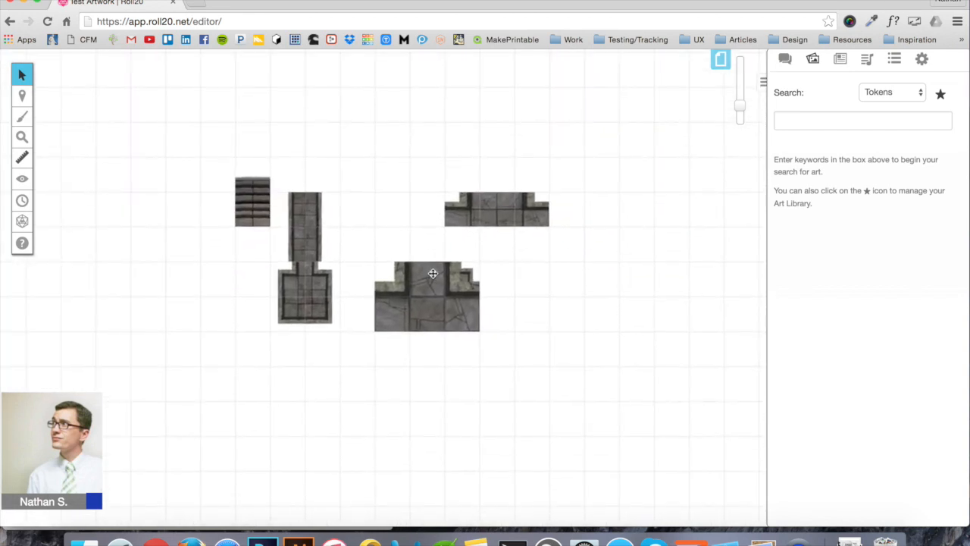
{"action": "left_click", "coordinate": [307, 240]}
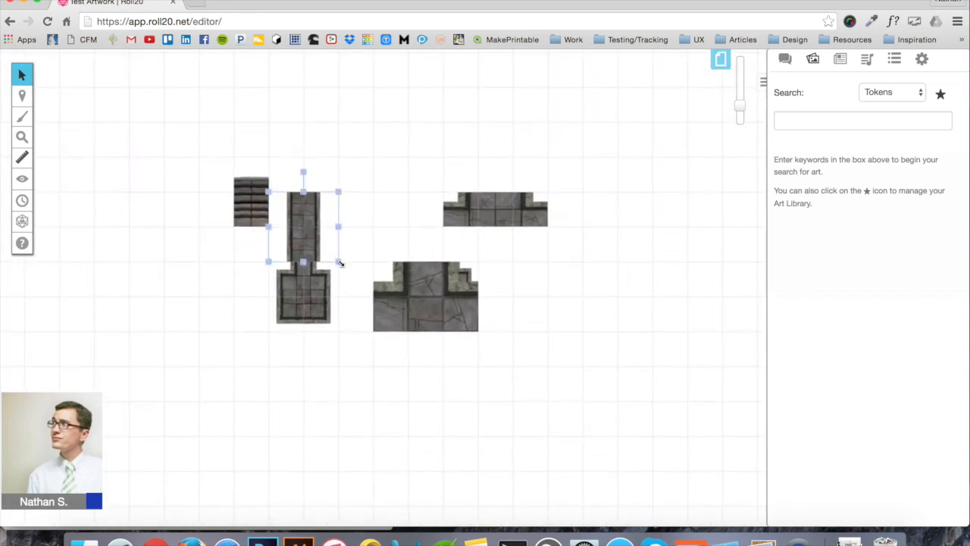
{"action": "left_click_drag", "start_coordinate": [341, 264], "coordinate": [493, 394]}
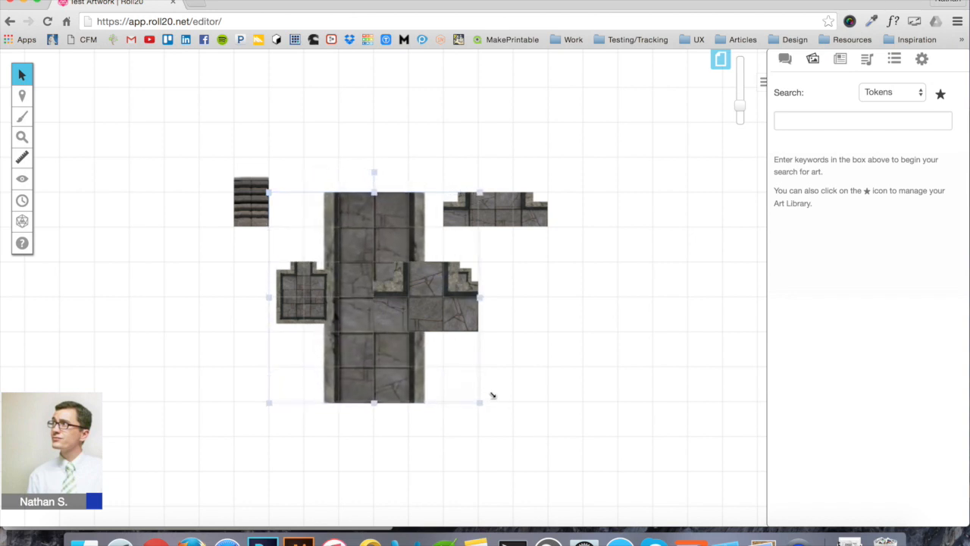
{"action": "left_click_drag", "start_coordinate": [493, 394], "coordinate": [492, 391]}
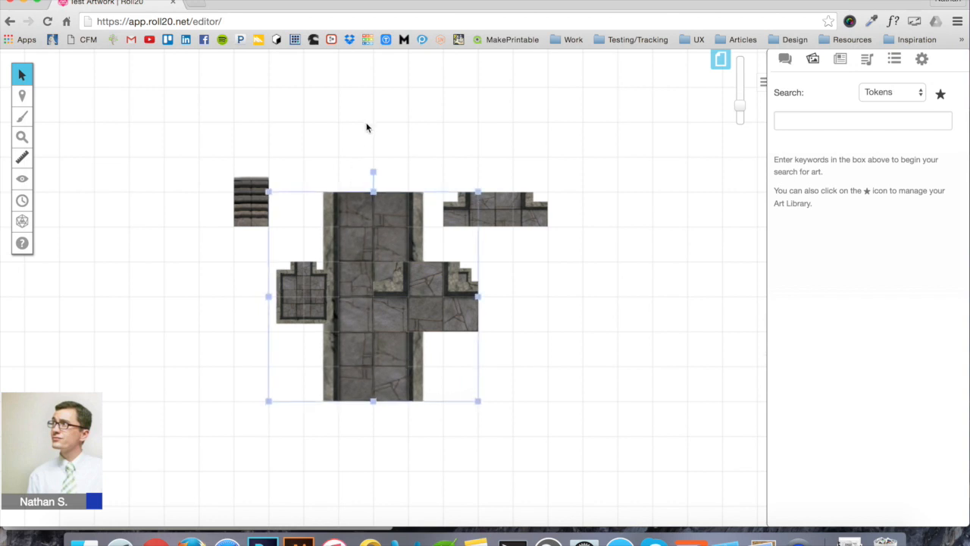
{"action": "left_click_drag", "start_coordinate": [361, 364], "coordinate": [300, 225]}
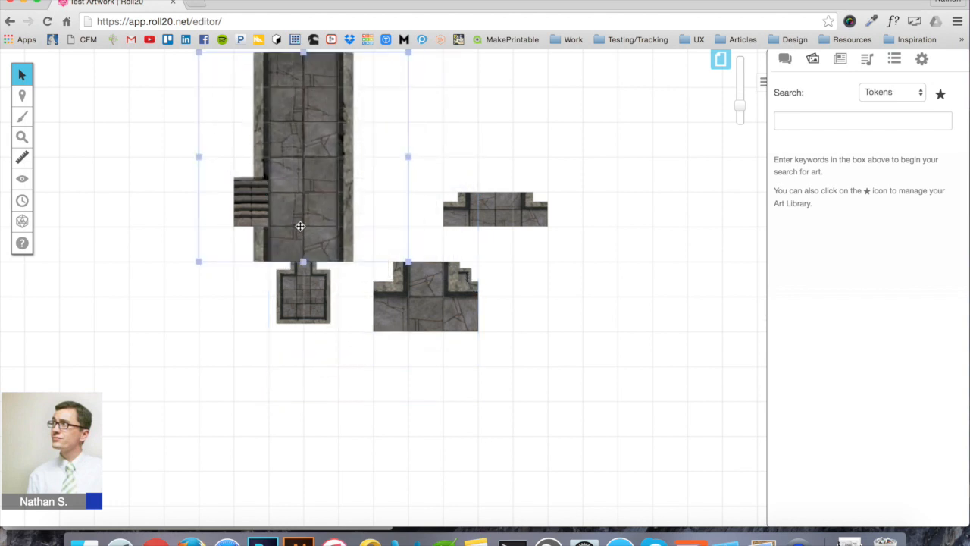
Enlarge the stair tile, turn it 180 degrees, and place it on the corridor's upper end
{"action": "scroll", "coordinate": [298, 144], "scroll_direction": "up", "scroll_amount": 5}
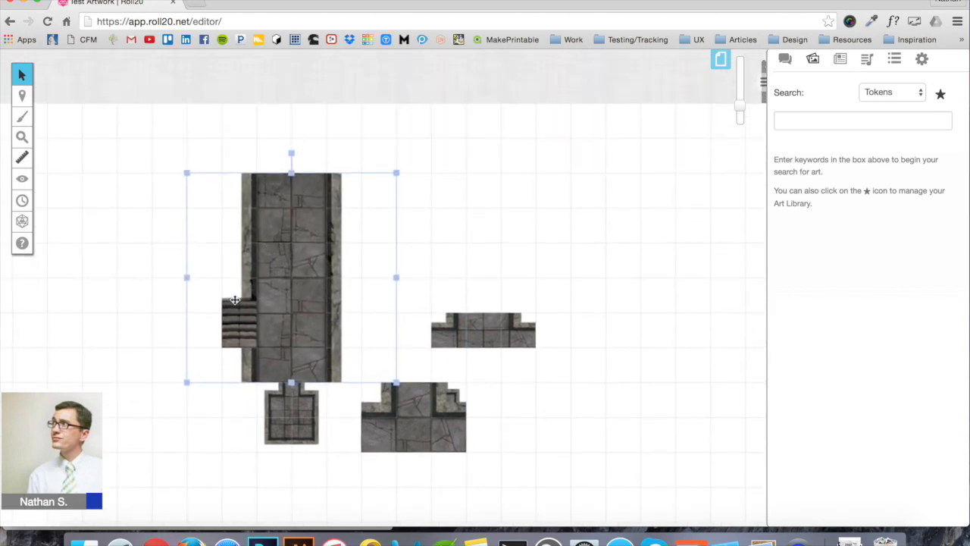
{"action": "scroll", "coordinate": [234, 301], "scroll_direction": "left", "scroll_amount": 4}
{"action": "scroll", "coordinate": [234, 301], "scroll_direction": "down", "scroll_amount": 1}
{"action": "mouse_move", "coordinate": [440, 228]}
{"action": "left_mouse_down"}
{"action": "mouse_move", "coordinate": [284, 210]}
{"action": "mouse_move", "coordinate": [288, 202]}
{"action": "left_mouse_up"}
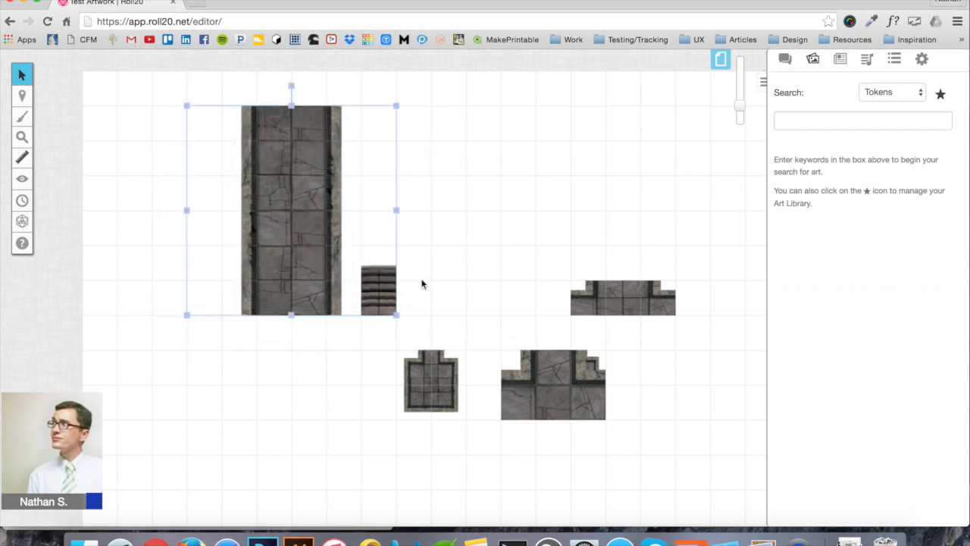
{"action": "left_click", "coordinate": [386, 295]}
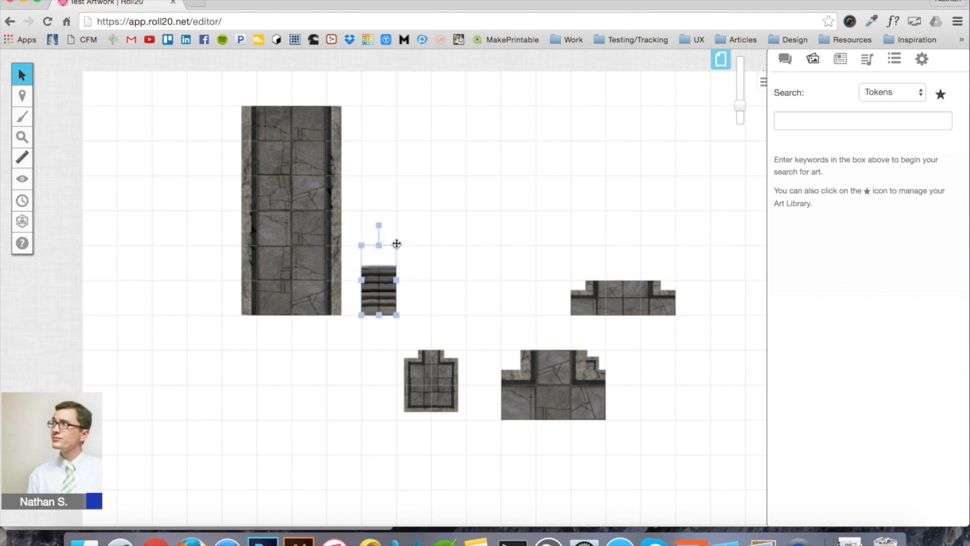
{"action": "left_click_drag", "start_coordinate": [398, 244], "coordinate": [448, 182]}
{"action": "left_click_drag", "start_coordinate": [397, 155], "coordinate": [394, 328]}
{"action": "left_click_drag", "start_coordinate": [396, 220], "coordinate": [292, 147]}
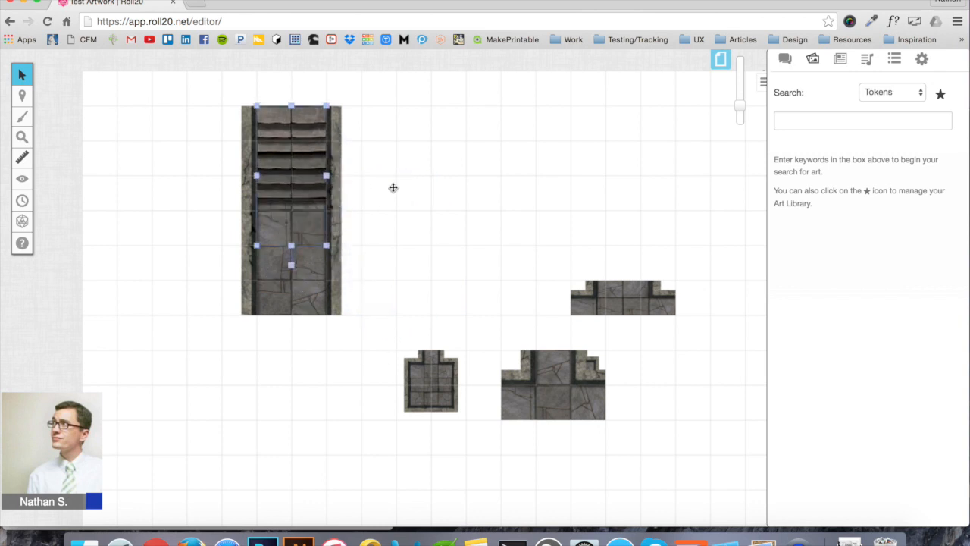
{"action": "left_click", "coordinate": [408, 274]}
Enlarge the small room tile into a big room and move it under the stair corridor
{"action": "scroll", "coordinate": [408, 274], "scroll_direction": "down", "scroll_amount": 1}
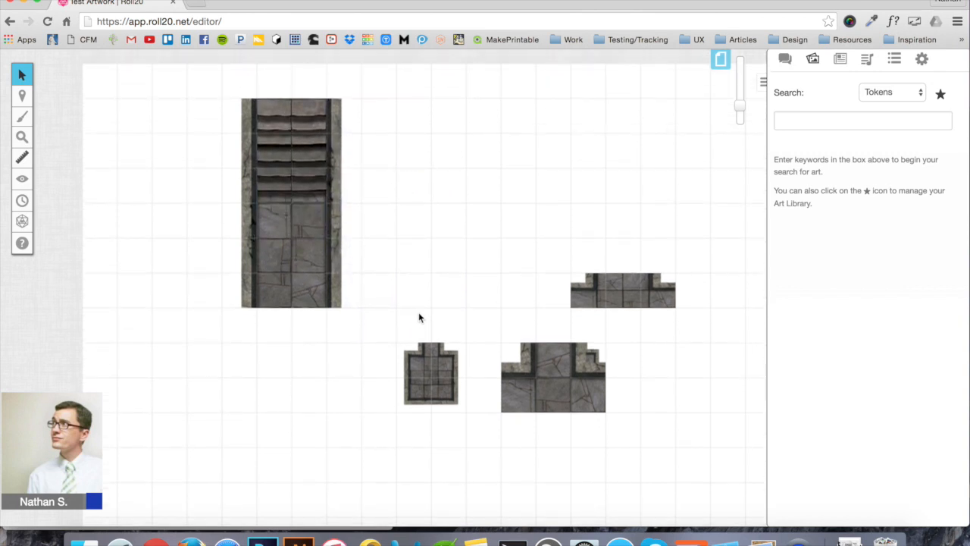
{"action": "scroll", "coordinate": [468, 374], "scroll_direction": "down", "scroll_amount": 5}
{"action": "scroll", "coordinate": [468, 374], "scroll_direction": "right", "scroll_amount": 2}
{"action": "left_click_drag", "start_coordinate": [500, 268], "coordinate": [639, 337]}
{"action": "left_click", "coordinate": [505, 252]}
{"action": "left_click_drag", "start_coordinate": [492, 281], "coordinate": [356, 426]}
{"action": "left_click_drag", "start_coordinate": [479, 356], "coordinate": [292, 217]}
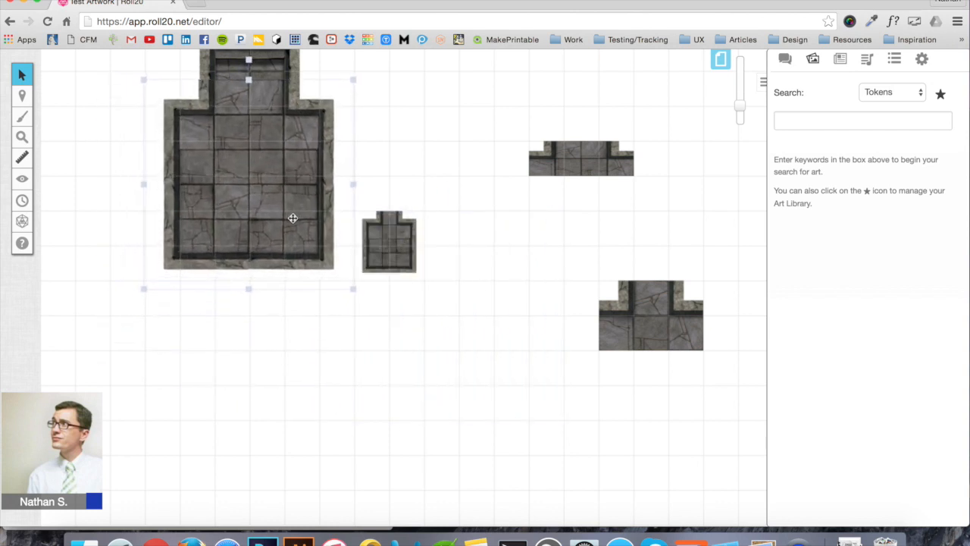
{"action": "scroll", "coordinate": [292, 216], "scroll_direction": "up", "scroll_amount": 5}
{"action": "scroll", "coordinate": [293, 217], "scroll_direction": "left", "scroll_amount": 2}
{"action": "scroll", "coordinate": [293, 217], "scroll_direction": "down", "scroll_amount": 1}
{"action": "left_click", "coordinate": [423, 224]}
Attach the lower-right junction tile to the big room's bottom
{"action": "scroll", "coordinate": [423, 224], "scroll_direction": "down", "scroll_amount": 3}
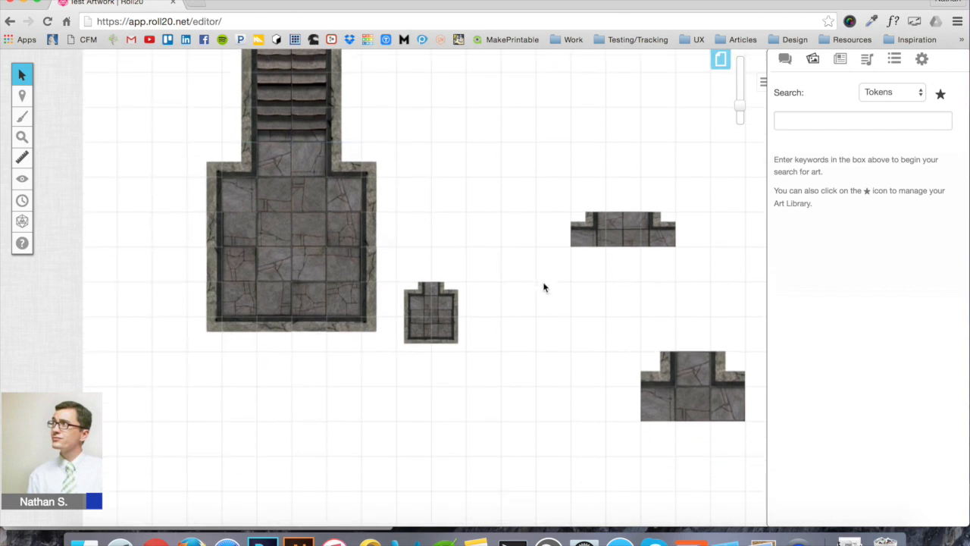
{"action": "scroll", "coordinate": [505, 344], "scroll_direction": "down", "scroll_amount": 2}
{"action": "scroll", "coordinate": [505, 344], "scroll_direction": "up", "scroll_amount": 3}
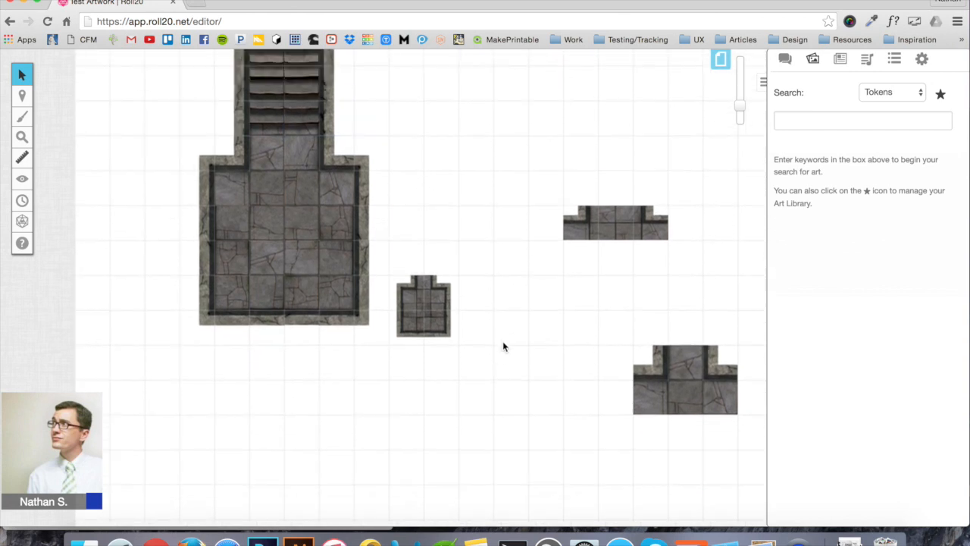
{"action": "scroll", "coordinate": [497, 409], "scroll_direction": "down", "scroll_amount": 3}
{"action": "left_click", "coordinate": [697, 329]}
{"action": "left_click_drag", "start_coordinate": [697, 339], "coordinate": [393, 449]}
{"action": "left_click_drag", "start_coordinate": [454, 374], "coordinate": [306, 279]}
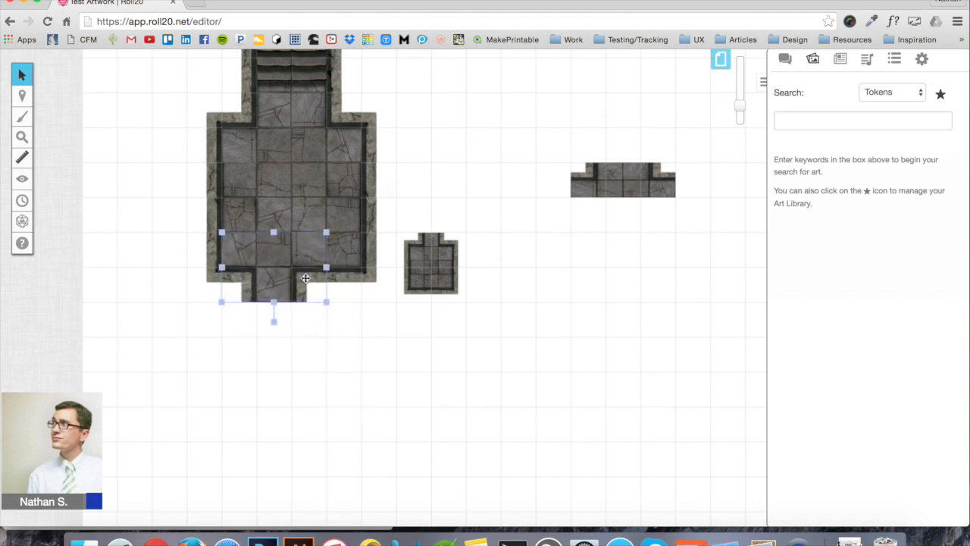
Enlarge the small room tile and place it below the bottom corridor
{"action": "left_click", "coordinate": [426, 273]}
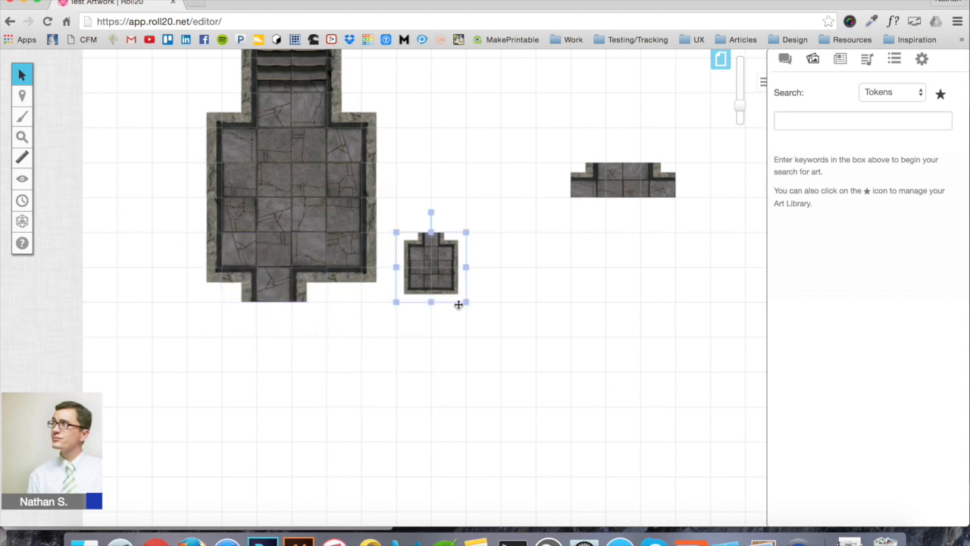
{"action": "left_click_drag", "start_coordinate": [466, 302], "coordinate": [587, 398]}
{"action": "left_click_drag", "start_coordinate": [563, 367], "coordinate": [307, 377]}
{"action": "left_click", "coordinate": [503, 278]}
{"action": "scroll", "coordinate": [504, 279], "scroll_direction": "up", "scroll_amount": 2}
{"action": "scroll", "coordinate": [503, 278], "scroll_direction": "down", "scroll_amount": 2}
{"action": "scroll", "coordinate": [503, 278], "scroll_direction": "up", "scroll_amount": 1}
{"action": "scroll", "coordinate": [447, 299], "scroll_direction": "up", "scroll_amount": 2}
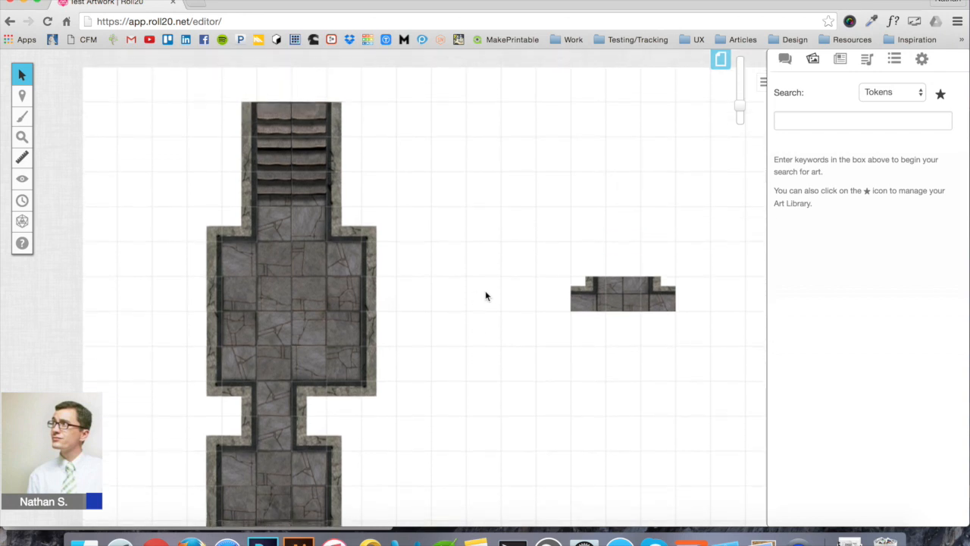
Rotate and resize the right junction tile to fit the grid, then attach it to the main room's side
{"action": "left_click", "coordinate": [643, 283]}
{"action": "left_click_drag", "start_coordinate": [623, 257], "coordinate": [581, 296]}
{"action": "left_click_drag", "start_coordinate": [605, 349], "coordinate": [545, 426]}
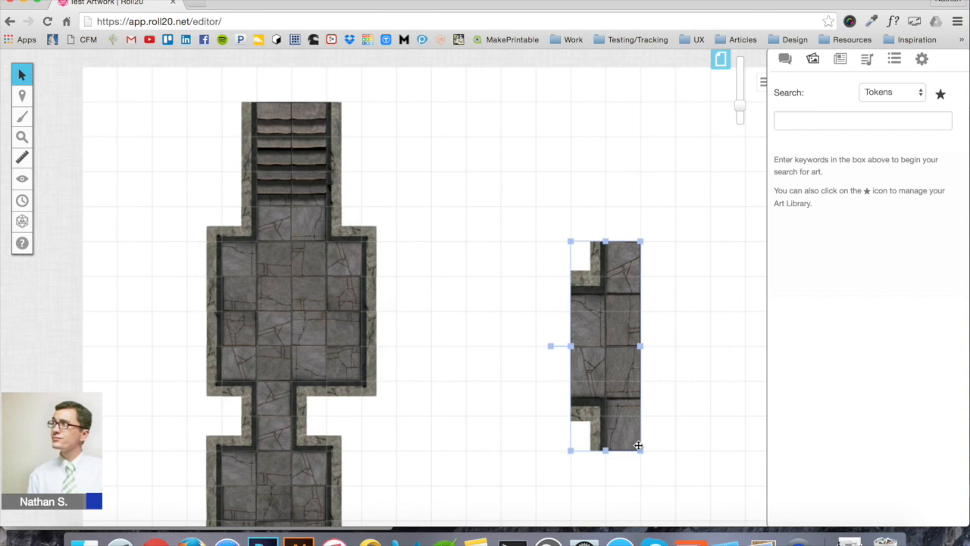
{"action": "left_click_drag", "start_coordinate": [640, 451], "coordinate": [626, 400]}
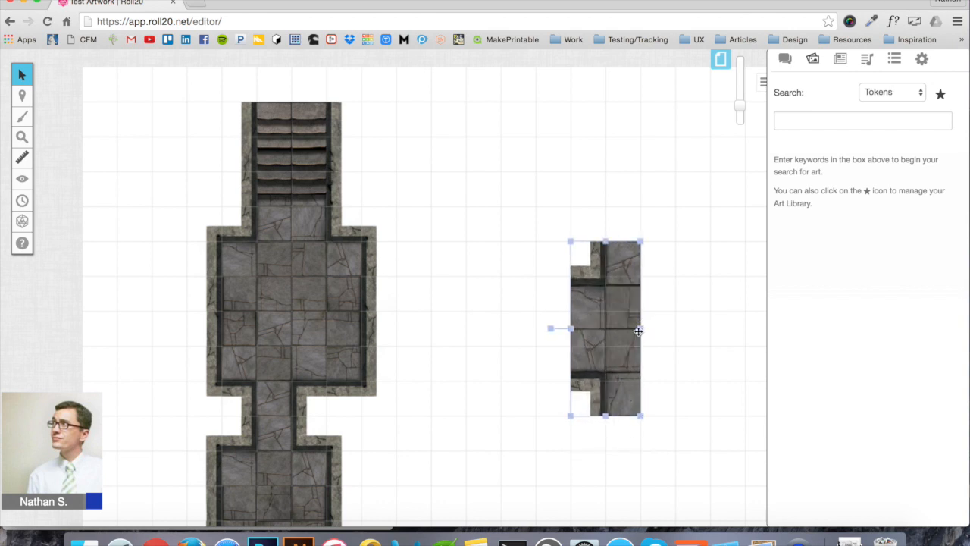
{"action": "left_click_drag", "start_coordinate": [614, 341], "coordinate": [473, 341]}
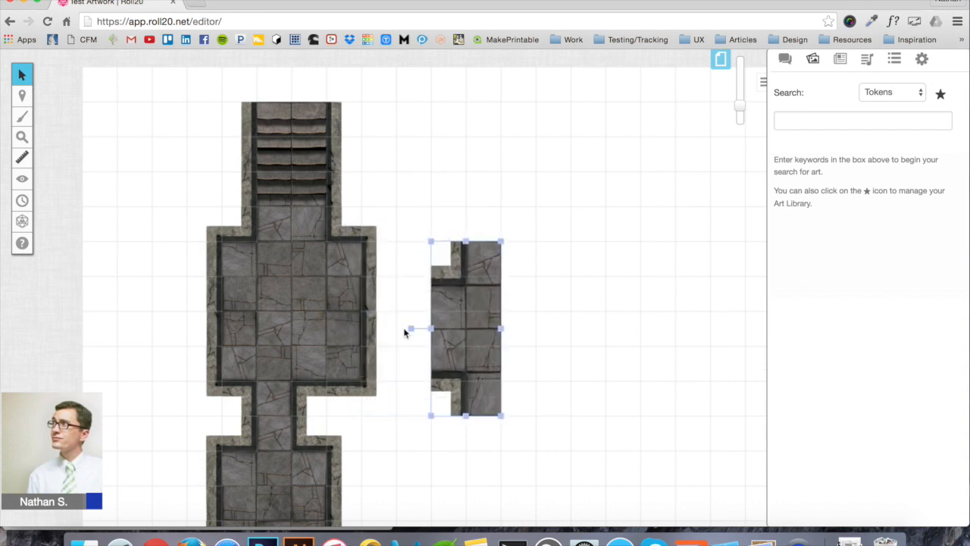
{"action": "left_click_drag", "start_coordinate": [410, 326], "coordinate": [531, 329]}
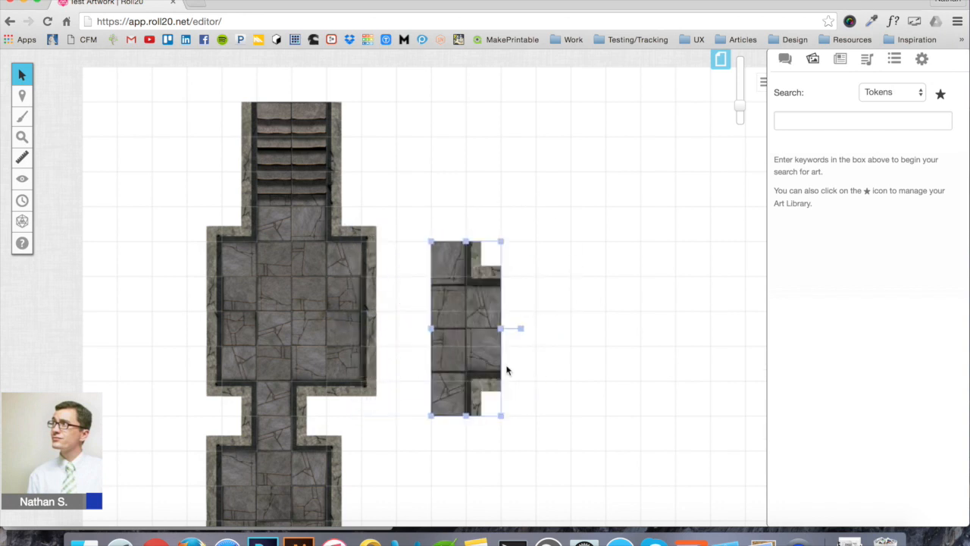
{"action": "left_click", "coordinate": [430, 410]}
{"action": "left_click_drag", "start_coordinate": [448, 373], "coordinate": [478, 345]}
{"action": "left_click_drag", "start_coordinate": [509, 299], "coordinate": [372, 331]}
{"action": "left_click", "coordinate": [545, 285]}
{"action": "scroll", "coordinate": [550, 286], "scroll_direction": "down", "scroll_amount": 2}
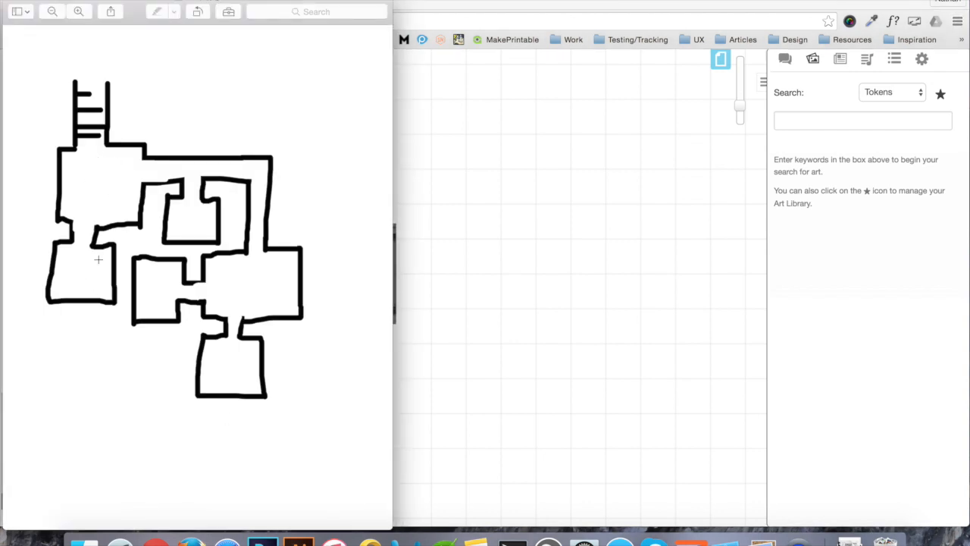
Paste a copy of the corridor tile, rotate it horizontal, and attach it to the room's right side
{"action": "left_click", "coordinate": [543, 221]}
{"action": "left_click", "coordinate": [343, 89]}
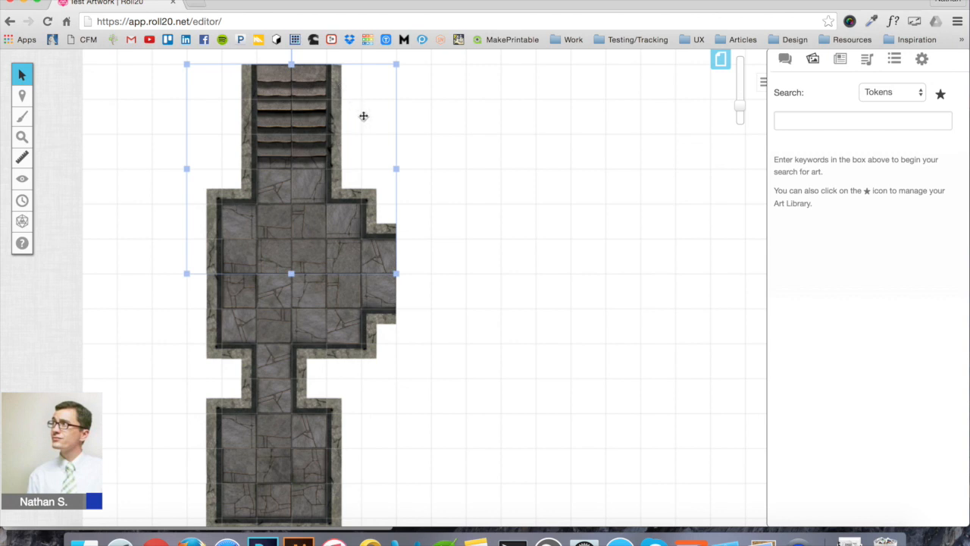
{"action": "left_click", "coordinate": [490, 163]}
{"action": "key", "text": "super+v"}
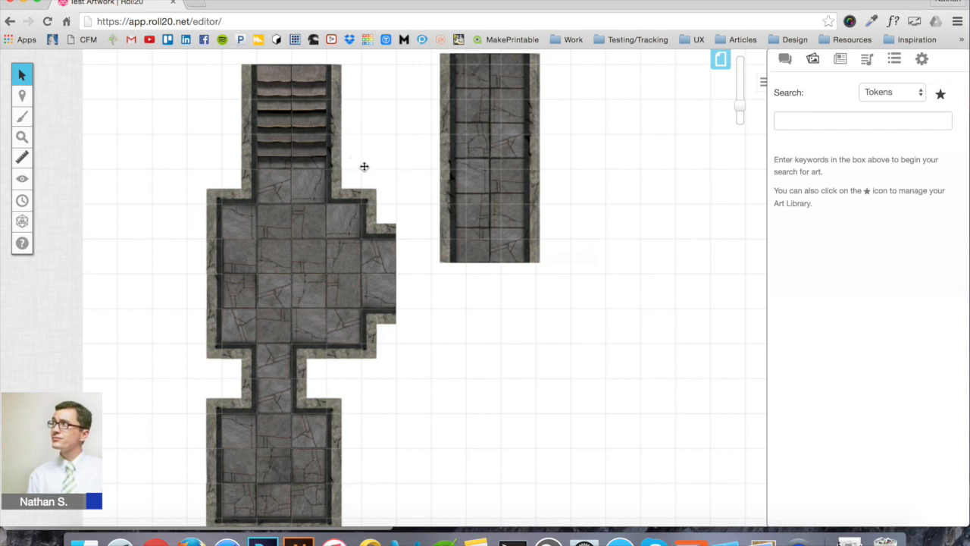
{"action": "left_click_drag", "start_coordinate": [500, 154], "coordinate": [476, 270]}
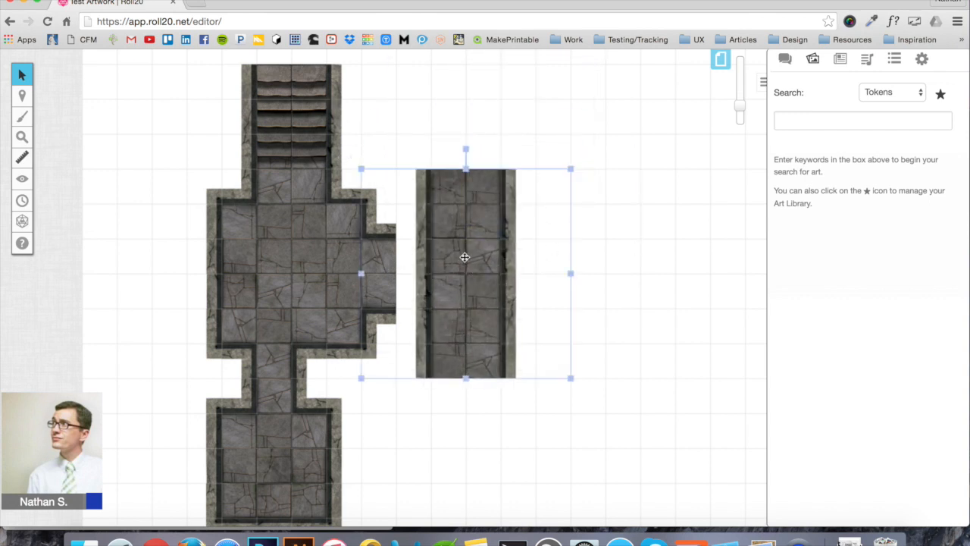
{"action": "left_click_drag", "start_coordinate": [465, 150], "coordinate": [597, 283]}
{"action": "left_click_drag", "start_coordinate": [493, 310], "coordinate": [530, 305]}
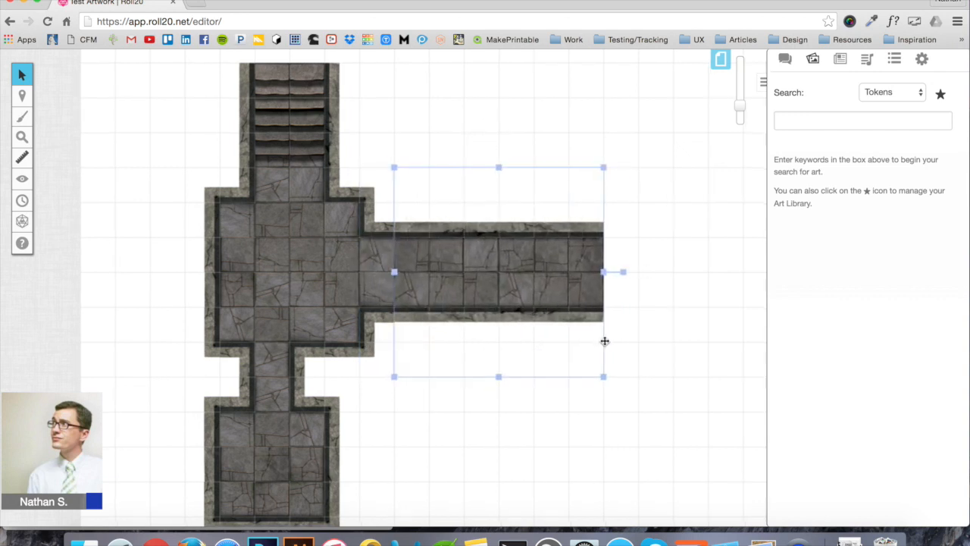
{"action": "scroll", "coordinate": [604, 340], "scroll_direction": "right", "scroll_amount": 3}
{"action": "left_click", "coordinate": [618, 288]}
{"action": "scroll", "coordinate": [617, 283], "scroll_direction": "down", "scroll_amount": 3}
{"action": "scroll", "coordinate": [617, 284], "scroll_direction": "left", "scroll_amount": 2}
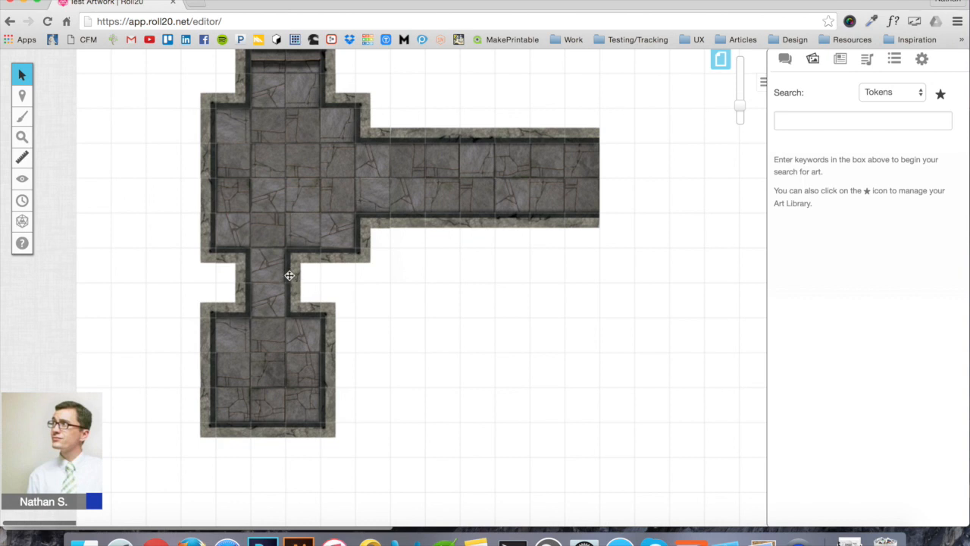
Check the sketch, then paste a copy of the lower room tile and move it into place
{"action": "key", "text": "super+Tab"}
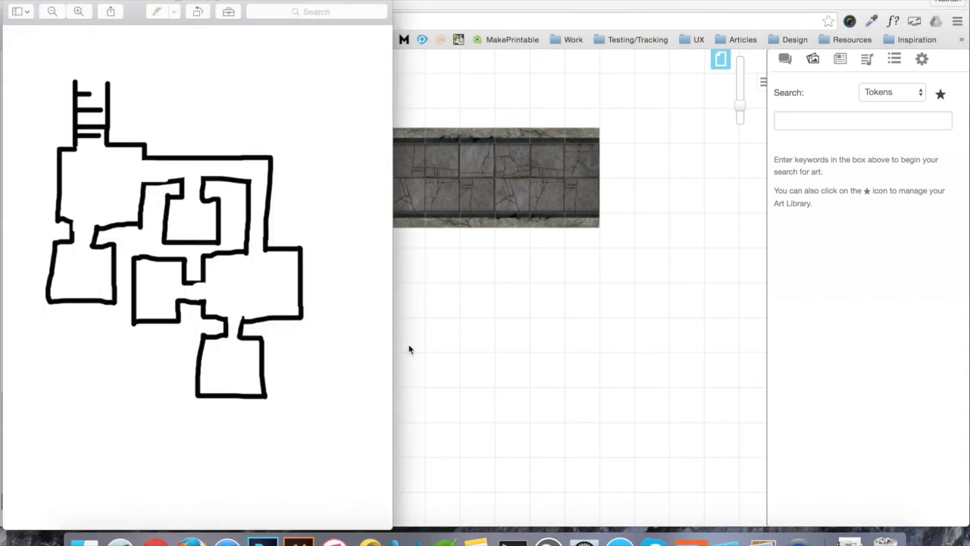
{"action": "left_click", "coordinate": [478, 310]}
{"action": "left_click", "coordinate": [288, 263]}
{"action": "left_click", "coordinate": [292, 375]}
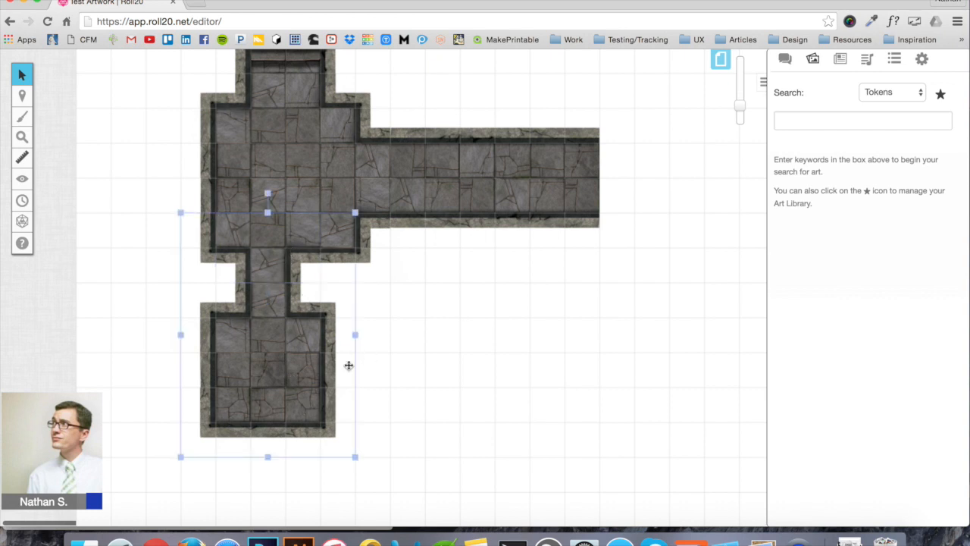
{"action": "left_click", "coordinate": [488, 343]}
{"action": "key", "text": "ctrl+v"}
{"action": "left_click_drag", "start_coordinate": [503, 359], "coordinate": [481, 338]}
{"action": "left_click", "coordinate": [499, 231]}
{"action": "left_click", "coordinate": [526, 376], "text": "shift"}
{"action": "left_click", "coordinate": [618, 333]}
Select the long horizontal corridor tile and paste a duplicate of it after checking the sketch
{"action": "scroll", "coordinate": [617, 334], "scroll_direction": "right", "scroll_amount": 3}
{"action": "scroll", "coordinate": [618, 337], "scroll_direction": "right", "scroll_amount": 3}
{"action": "scroll", "coordinate": [618, 336], "scroll_direction": "up", "scroll_amount": 2}
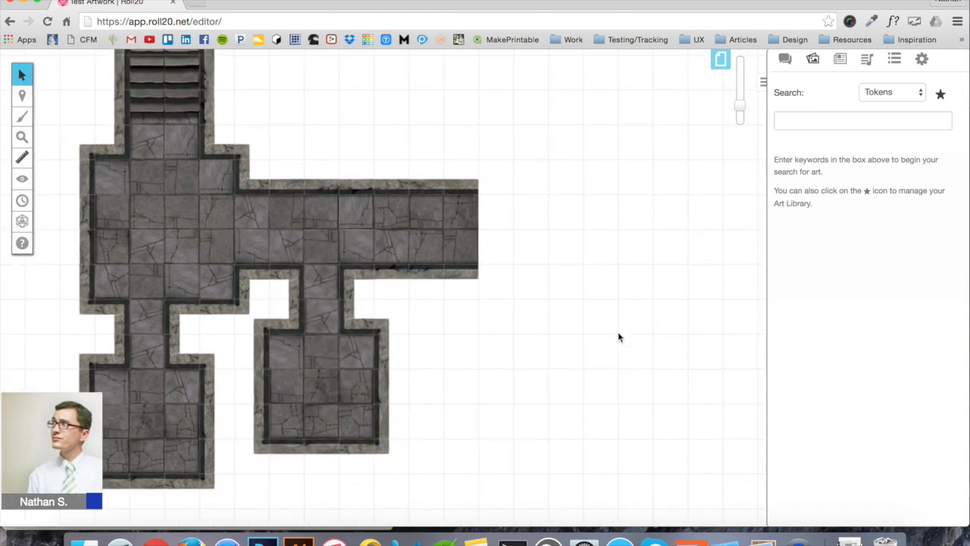
{"action": "scroll", "coordinate": [415, 306], "scroll_direction": "right", "scroll_amount": 3}
{"action": "scroll", "coordinate": [416, 306], "scroll_direction": "down", "scroll_amount": 1}
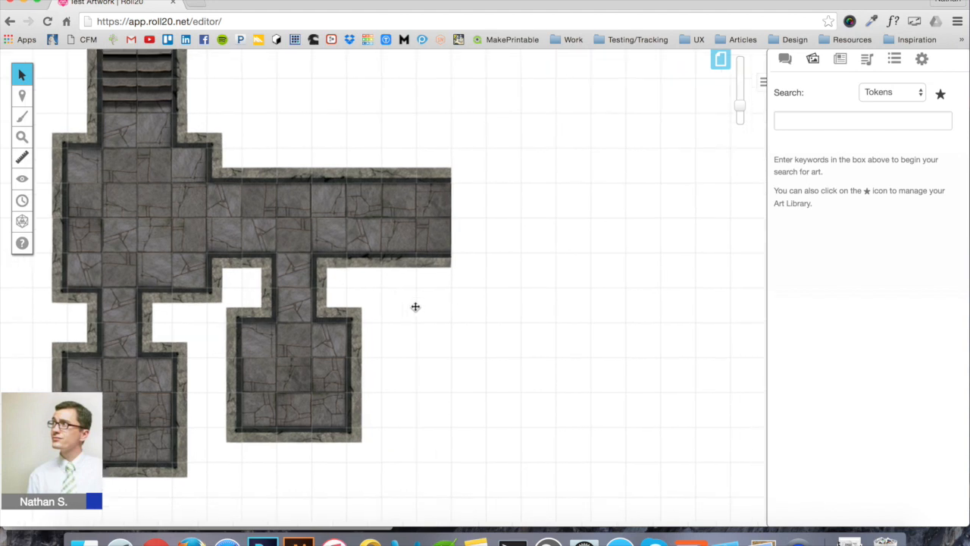
{"action": "left_click", "coordinate": [444, 216]}
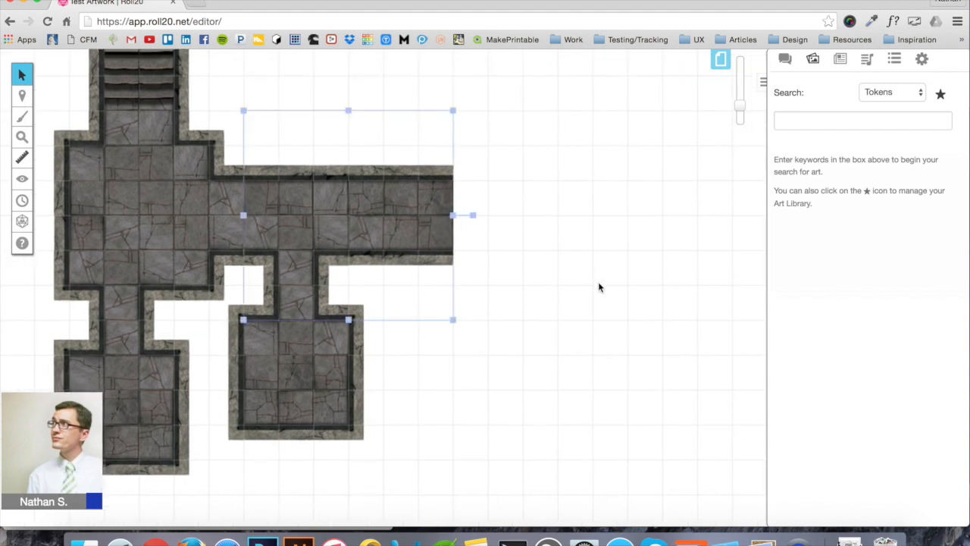
{"action": "key", "text": "super+Tab"}
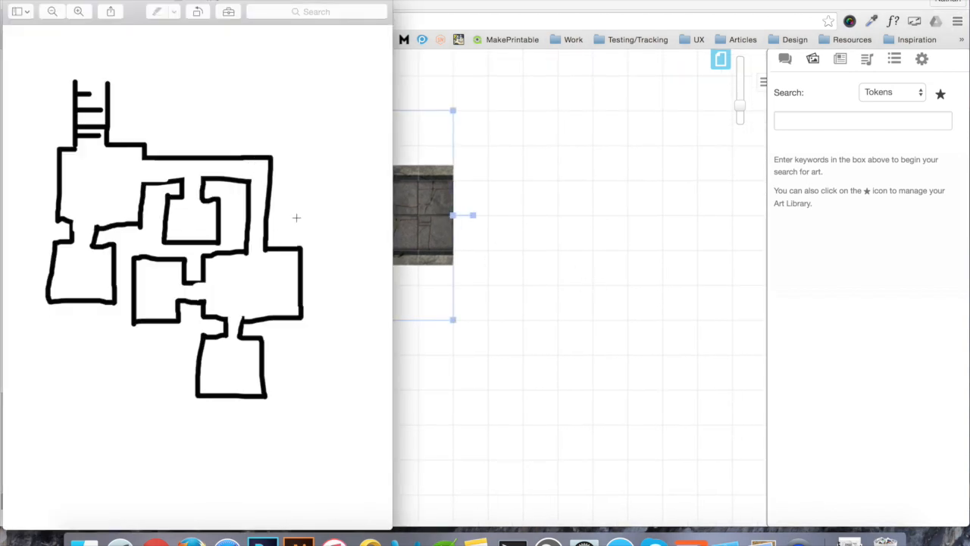
{"action": "key", "text": "super+Tab"}
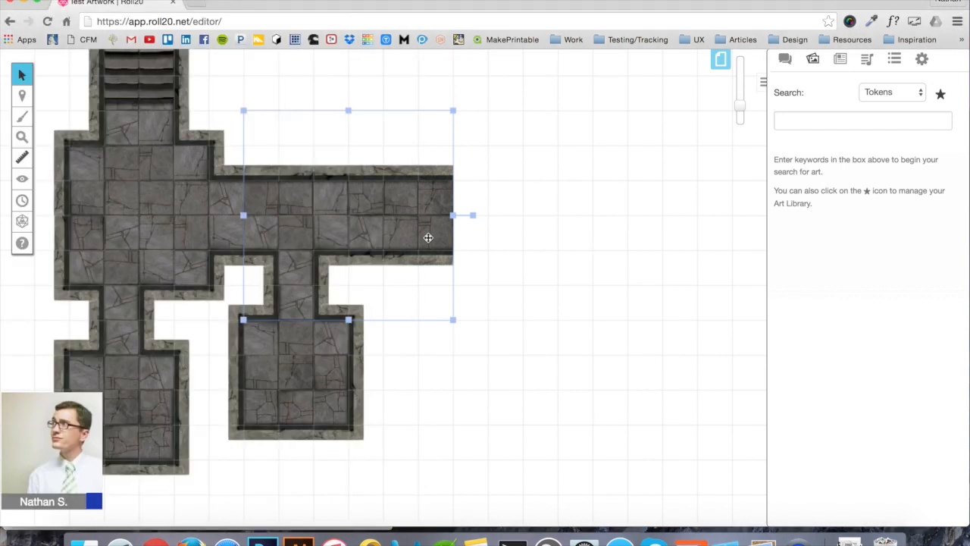
{"action": "left_click", "coordinate": [574, 291]}
{"action": "key", "text": "ctrl+v"}
Turn the copied corridor 90° upright and place it below the long corridor's east end
{"action": "left_click", "coordinate": [556, 290]}
{"action": "left_click_drag", "start_coordinate": [700, 290], "coordinate": [596, 415]}
{"action": "left_click_drag", "start_coordinate": [594, 273], "coordinate": [517, 338]}
{"action": "left_click", "coordinate": [684, 257]}
Pan around the map and compare the layout against the floor-plan sketch
{"action": "scroll", "coordinate": [684, 255], "scroll_direction": "left", "scroll_amount": 3}
{"action": "scroll", "coordinate": [685, 256], "scroll_direction": "down", "scroll_amount": 2}
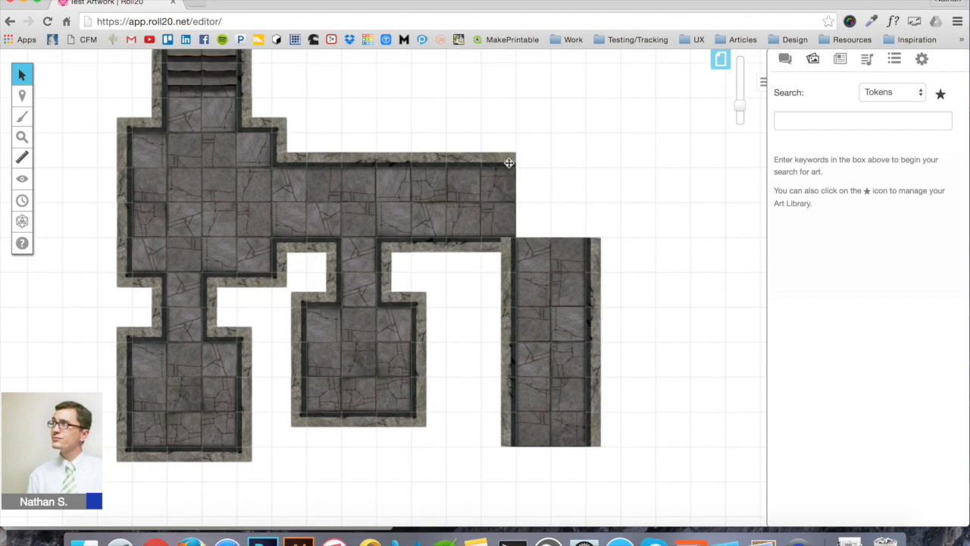
{"action": "scroll", "coordinate": [579, 240], "scroll_direction": "down", "scroll_amount": 3}
{"action": "scroll", "coordinate": [580, 240], "scroll_direction": "right", "scroll_amount": 3}
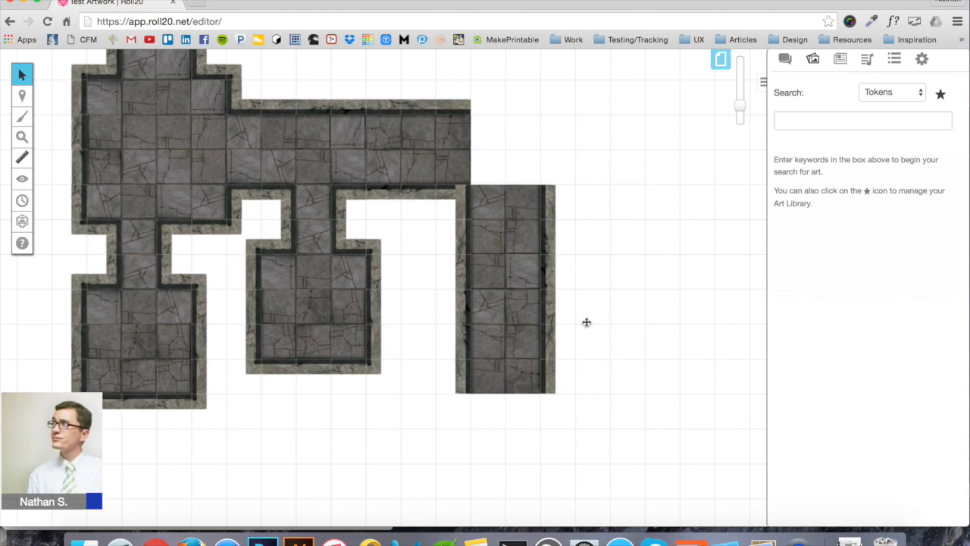
{"action": "scroll", "coordinate": [567, 339], "scroll_direction": "down", "scroll_amount": 2}
{"action": "scroll", "coordinate": [567, 340], "scroll_direction": "right", "scroll_amount": 1}
{"action": "scroll", "coordinate": [567, 342], "scroll_direction": "up", "scroll_amount": 1}
{"action": "key", "text": "super+Tab"}
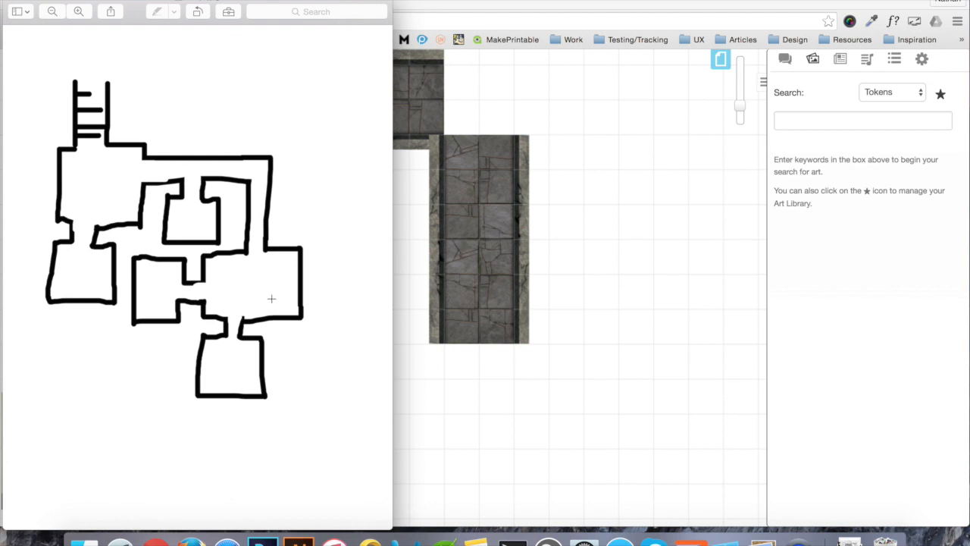
{"action": "left_click", "coordinate": [602, 220]}
{"action": "scroll", "coordinate": [602, 220], "scroll_direction": "up", "scroll_amount": 3}
{"action": "scroll", "coordinate": [602, 220], "scroll_direction": "left", "scroll_amount": 2}
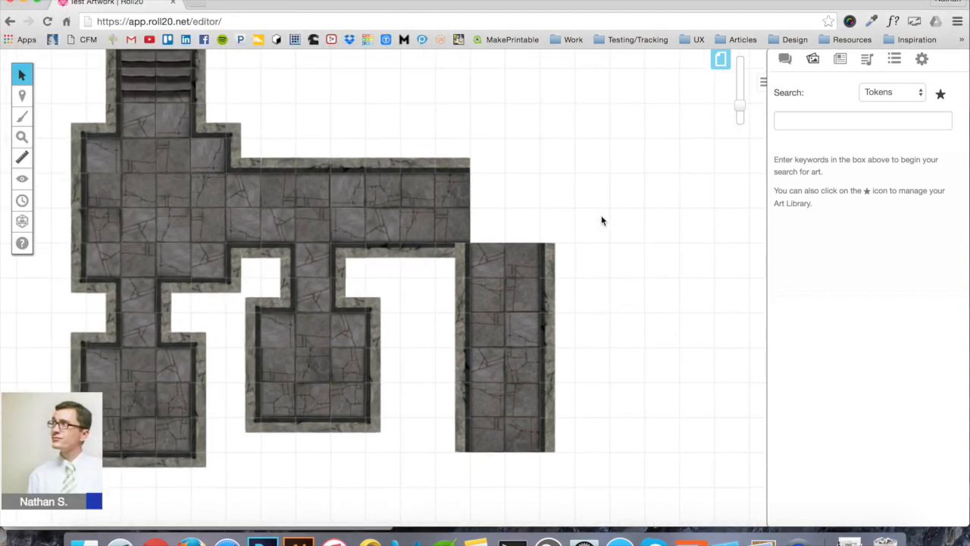
From Your Purchases in the art library, drag a stone floor tile onto the map
{"action": "left_click", "coordinate": [940, 96]}
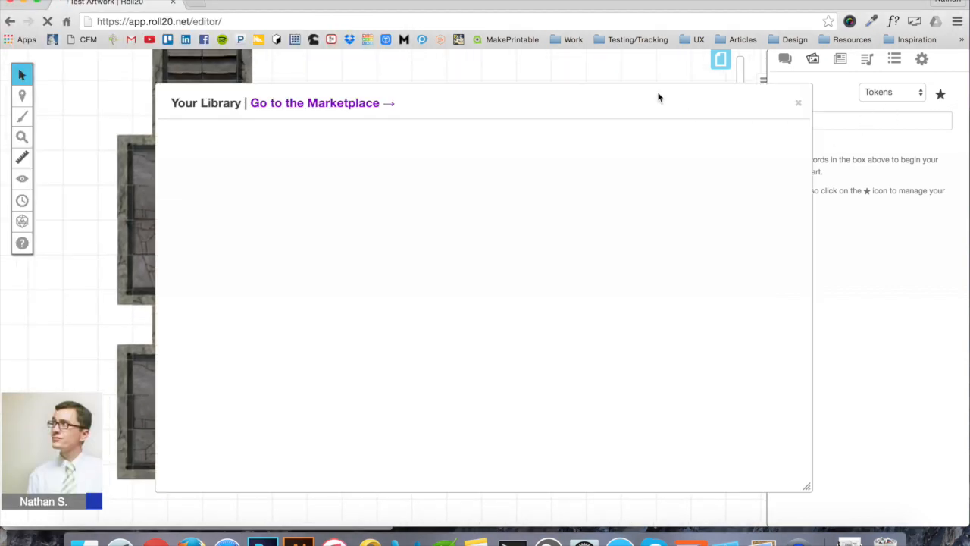
{"action": "left_click", "coordinate": [672, 159]}
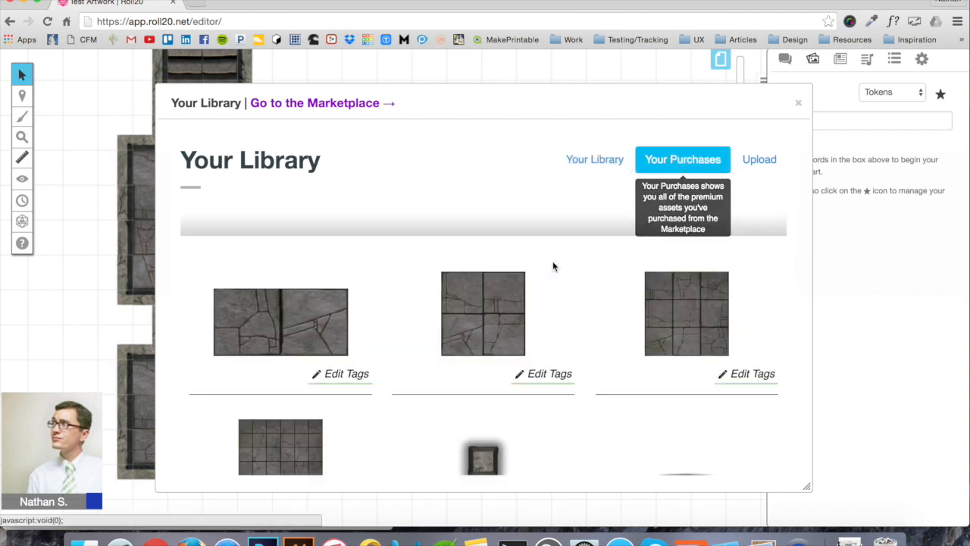
{"action": "scroll", "coordinate": [552, 265], "scroll_direction": "down", "scroll_amount": 3}
{"action": "scroll", "coordinate": [553, 266], "scroll_direction": "down", "scroll_amount": 5}
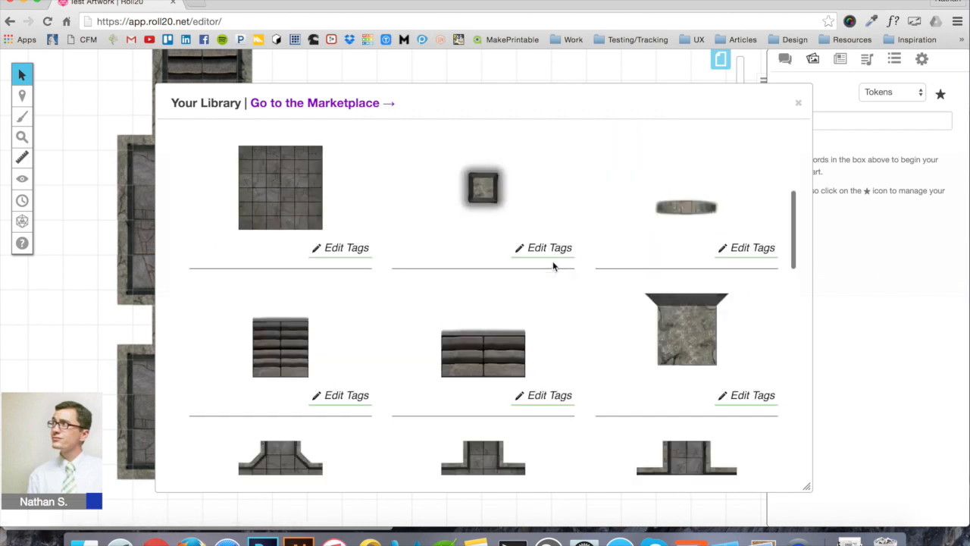
{"action": "scroll", "coordinate": [552, 266], "scroll_direction": "down", "scroll_amount": 5}
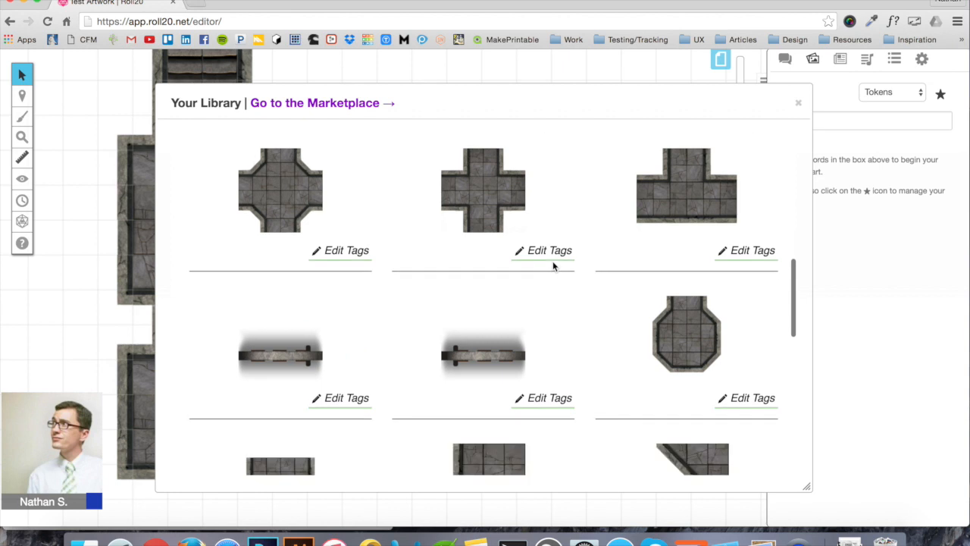
{"action": "scroll", "coordinate": [496, 297], "scroll_direction": "down", "scroll_amount": 3}
{"action": "scroll", "coordinate": [496, 298], "scroll_direction": "down", "scroll_amount": 3}
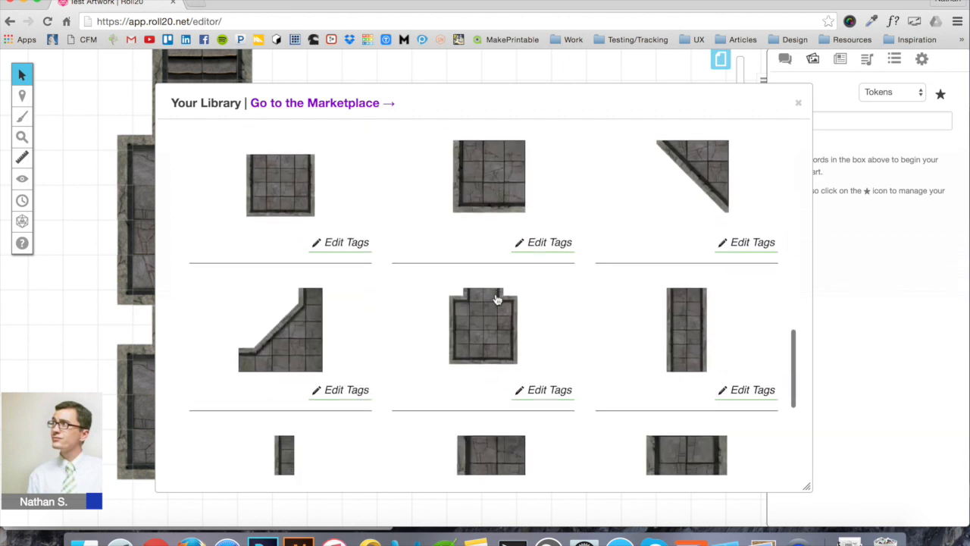
{"action": "left_click_drag", "start_coordinate": [491, 264], "coordinate": [546, 222]}
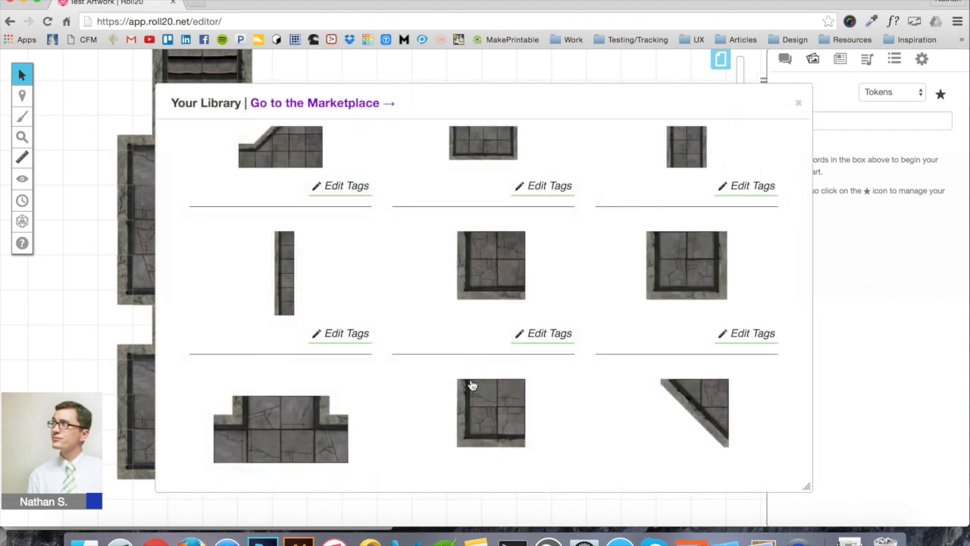
Add two more floor tiles, including a small square one, beside the corridor, then close the library
{"action": "scroll", "coordinate": [471, 385], "scroll_direction": "down", "scroll_amount": 10}
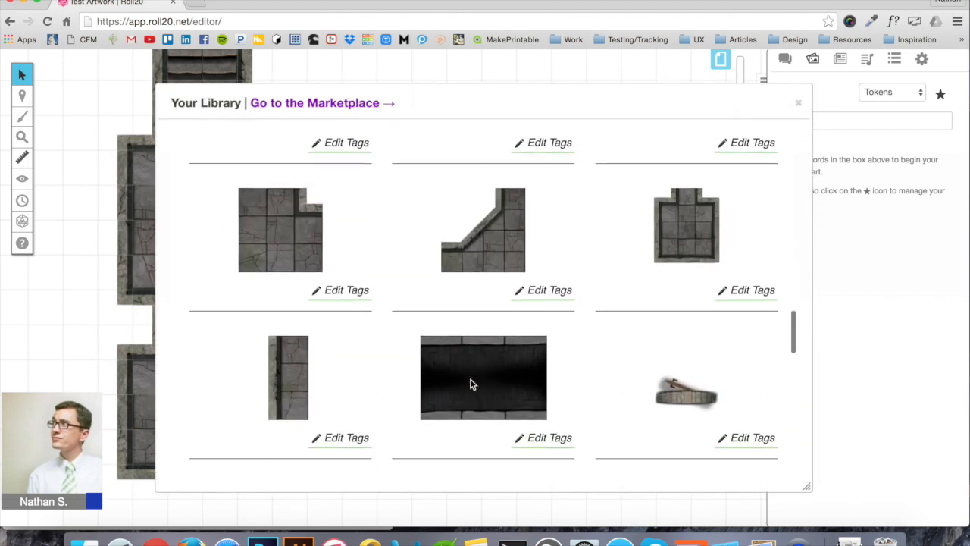
{"action": "scroll", "coordinate": [471, 385], "scroll_direction": "down", "scroll_amount": 5}
{"action": "scroll", "coordinate": [470, 385], "scroll_direction": "down", "scroll_amount": 10}
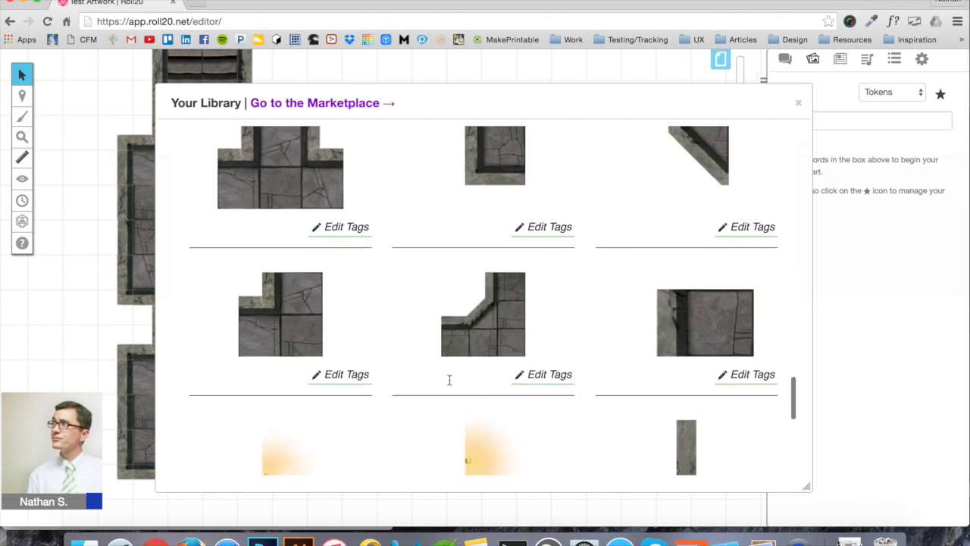
{"action": "left_click_drag", "start_coordinate": [293, 318], "coordinate": [539, 270]}
{"action": "scroll", "coordinate": [546, 321], "scroll_direction": "down", "scroll_amount": 5}
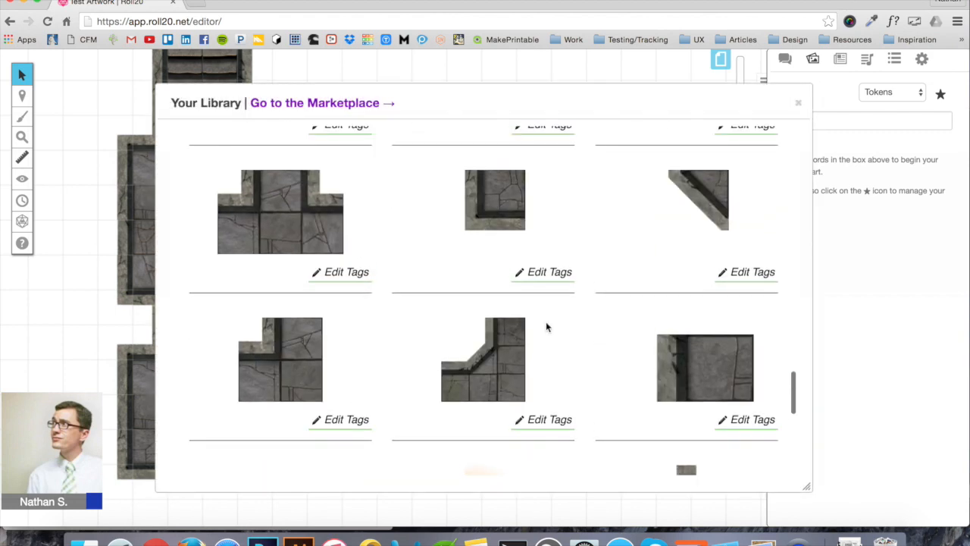
{"action": "scroll", "coordinate": [546, 326], "scroll_direction": "up", "scroll_amount": 5}
{"action": "scroll", "coordinate": [546, 326], "scroll_direction": "up", "scroll_amount": 5}
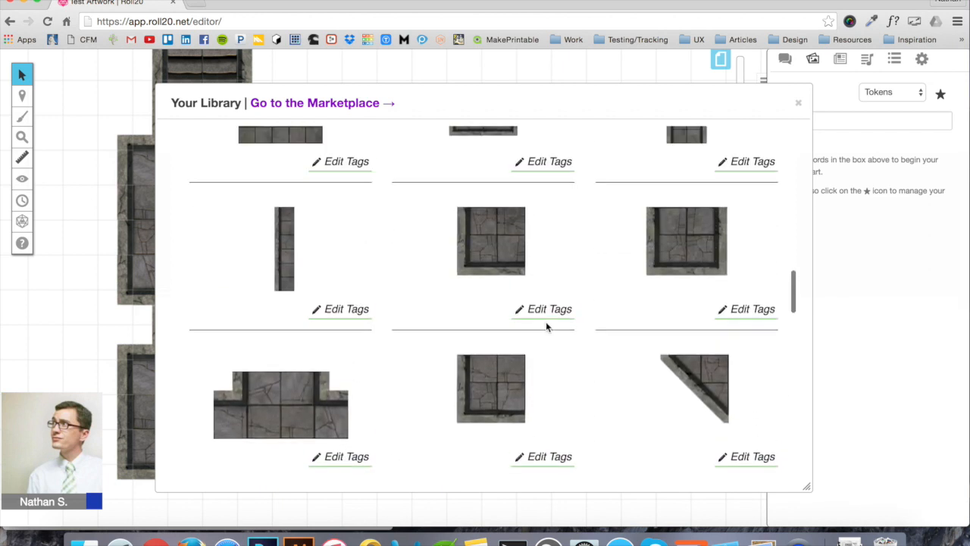
{"action": "scroll", "coordinate": [546, 326], "scroll_direction": "up", "scroll_amount": 10}
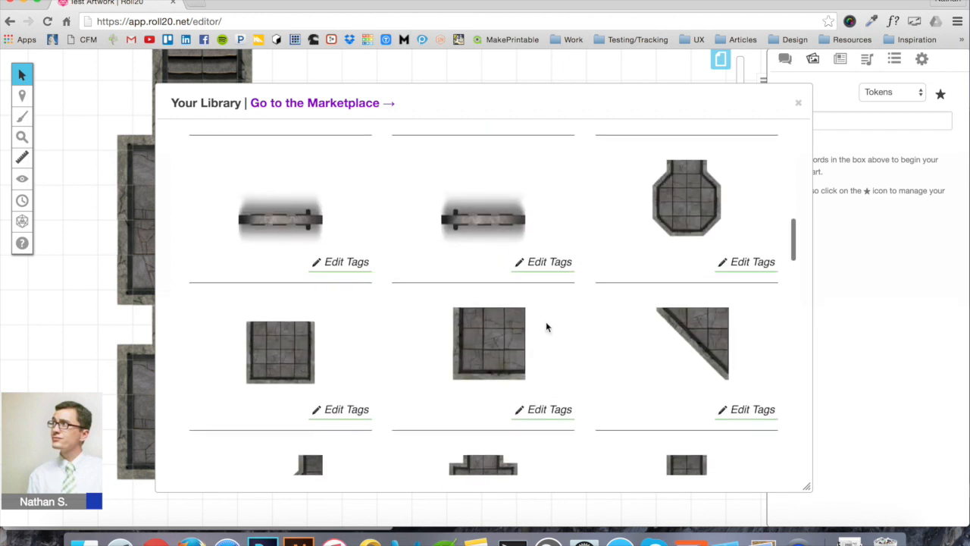
{"action": "scroll", "coordinate": [294, 330], "scroll_direction": "down", "scroll_amount": 1}
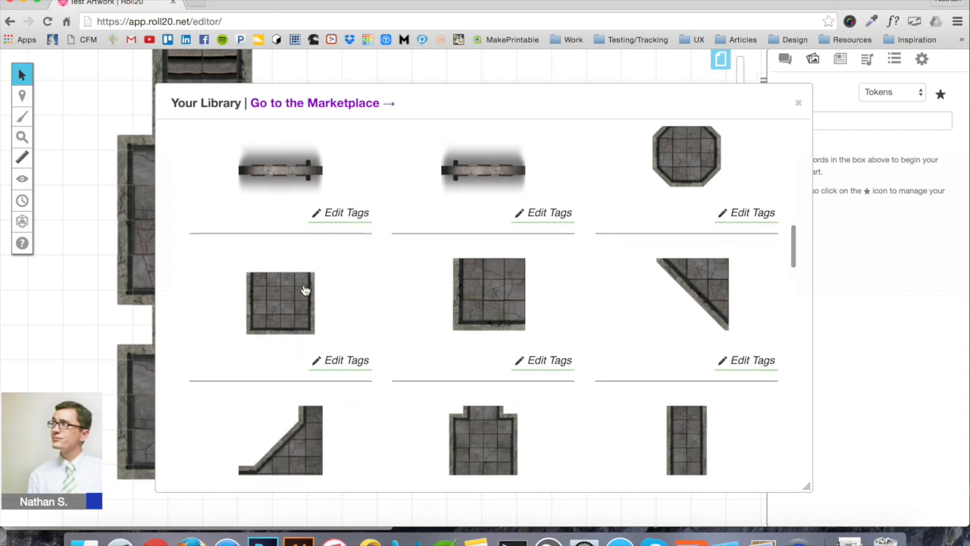
{"action": "left_click_drag", "start_coordinate": [298, 316], "coordinate": [538, 410]}
{"action": "scroll", "coordinate": [404, 340], "scroll_direction": "down", "scroll_amount": 3}
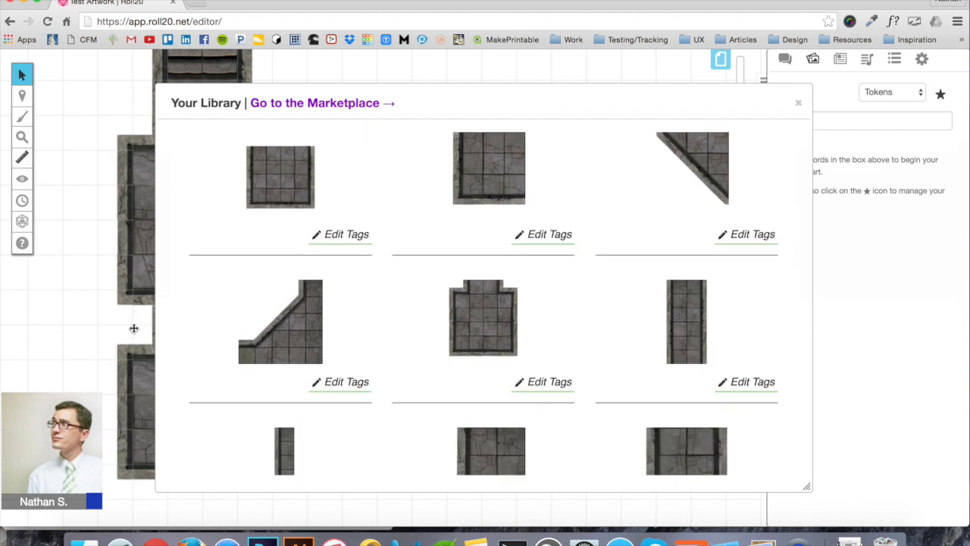
{"action": "left_click", "coordinate": [798, 104]}
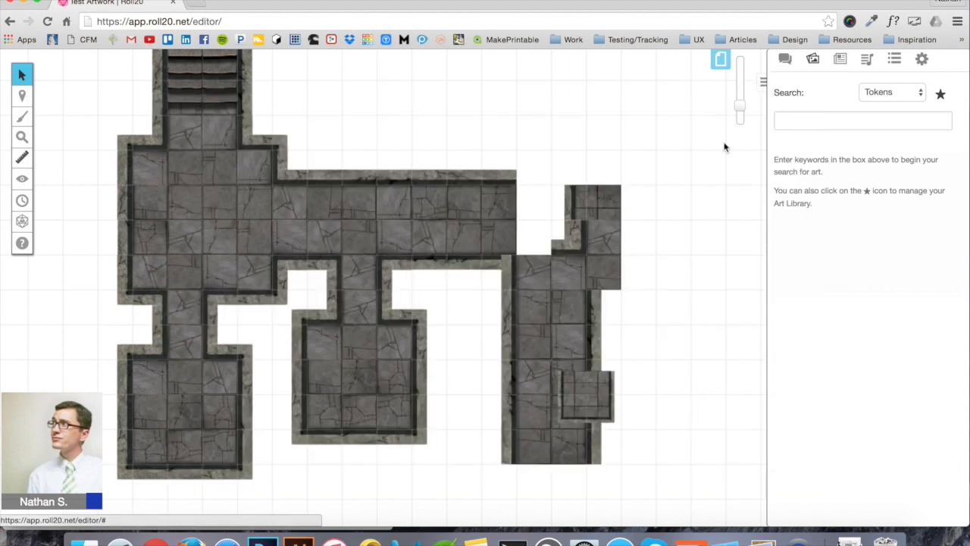
Move the L-shaped tile aside and turn the small square tile 180°, enlarged, into the corridor's corner
{"action": "left_click", "coordinate": [598, 254]}
{"action": "left_click_drag", "start_coordinate": [597, 255], "coordinate": [701, 324]}
{"action": "left_click", "coordinate": [614, 228]}
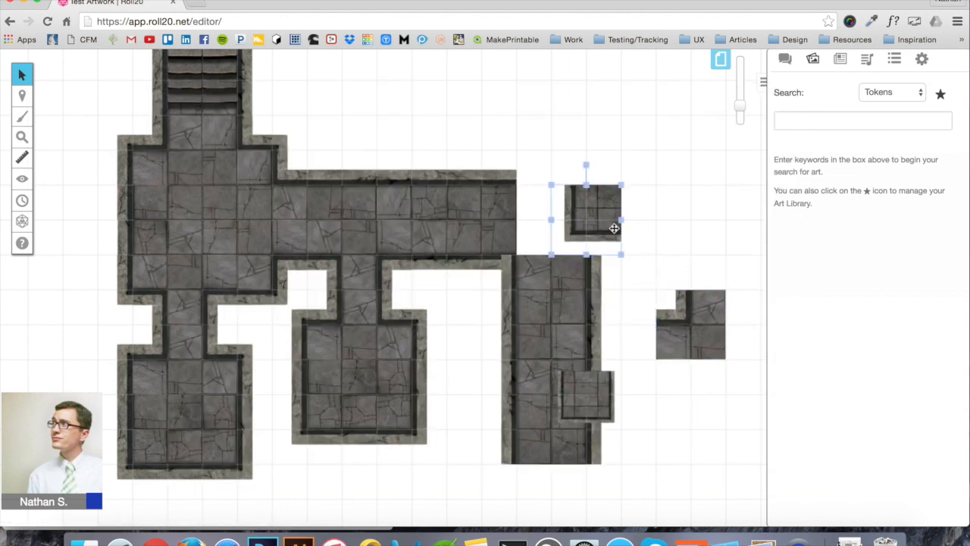
{"action": "left_click_drag", "start_coordinate": [586, 164], "coordinate": [590, 299]}
{"action": "left_click_drag", "start_coordinate": [626, 177], "coordinate": [658, 150]}
{"action": "left_click_drag", "start_coordinate": [608, 228], "coordinate": [579, 229]}
{"action": "left_click", "coordinate": [686, 237]}
Rotate the small L-shaped tile a quarter turn and place it on the corridor corner
{"action": "left_click", "coordinate": [688, 318]}
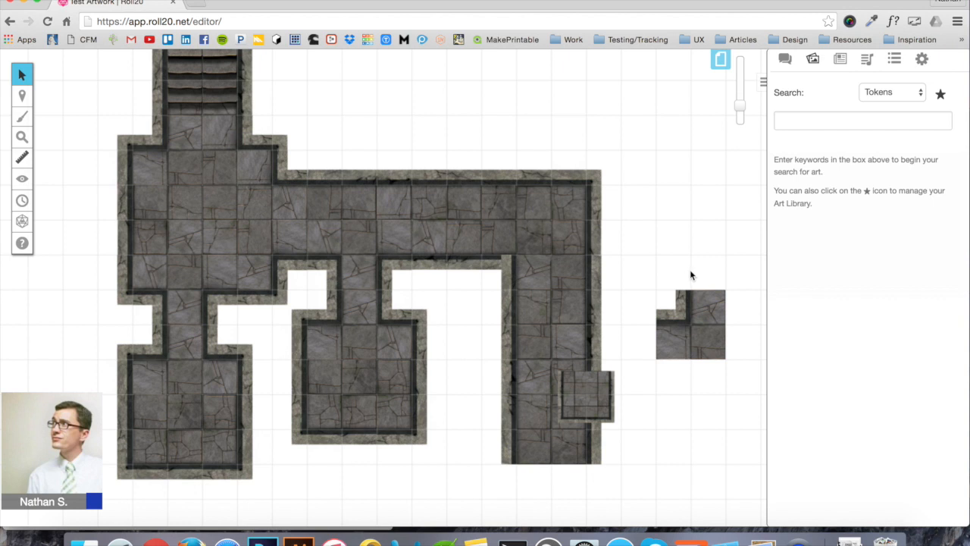
{"action": "left_click_drag", "start_coordinate": [681, 271], "coordinate": [648, 324]}
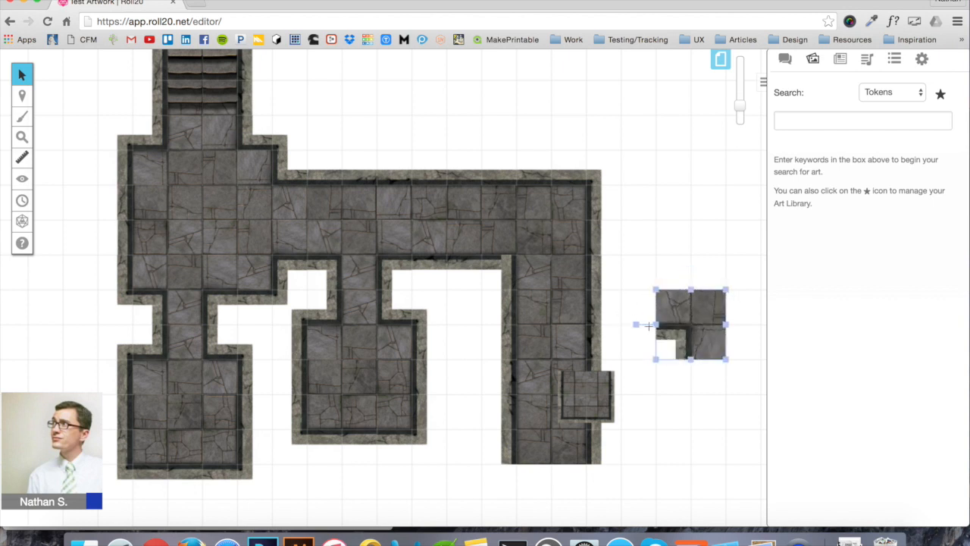
{"action": "left_click_drag", "start_coordinate": [716, 323], "coordinate": [536, 258]}
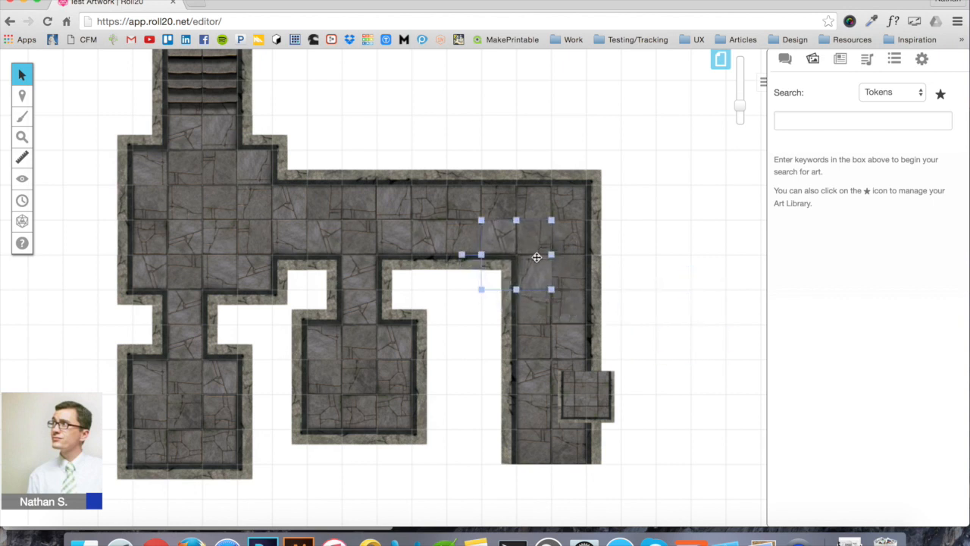
{"action": "left_click", "coordinate": [655, 267]}
{"action": "left_click", "coordinate": [521, 231]}
{"action": "left_click", "coordinate": [670, 298]}
Enlarge the small square tile into a room and position it below the corridor
{"action": "scroll", "coordinate": [671, 298], "scroll_direction": "down", "scroll_amount": 2}
{"action": "scroll", "coordinate": [671, 297], "scroll_direction": "left", "scroll_amount": 1}
{"action": "scroll", "coordinate": [671, 297], "scroll_direction": "up", "scroll_amount": 1}
{"action": "scroll", "coordinate": [671, 297], "scroll_direction": "right", "scroll_amount": 2}
{"action": "scroll", "coordinate": [557, 367], "scroll_direction": "down", "scroll_amount": 3}
{"action": "scroll", "coordinate": [557, 367], "scroll_direction": "left", "scroll_amount": 1}
{"action": "left_click_drag", "start_coordinate": [514, 216], "coordinate": [515, 381]}
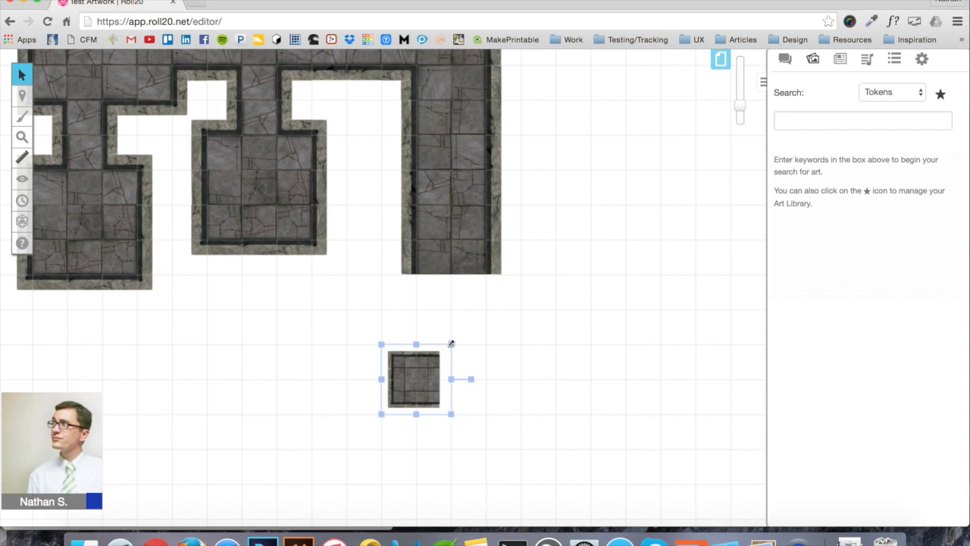
{"action": "left_click_drag", "start_coordinate": [451, 344], "coordinate": [629, 235]}
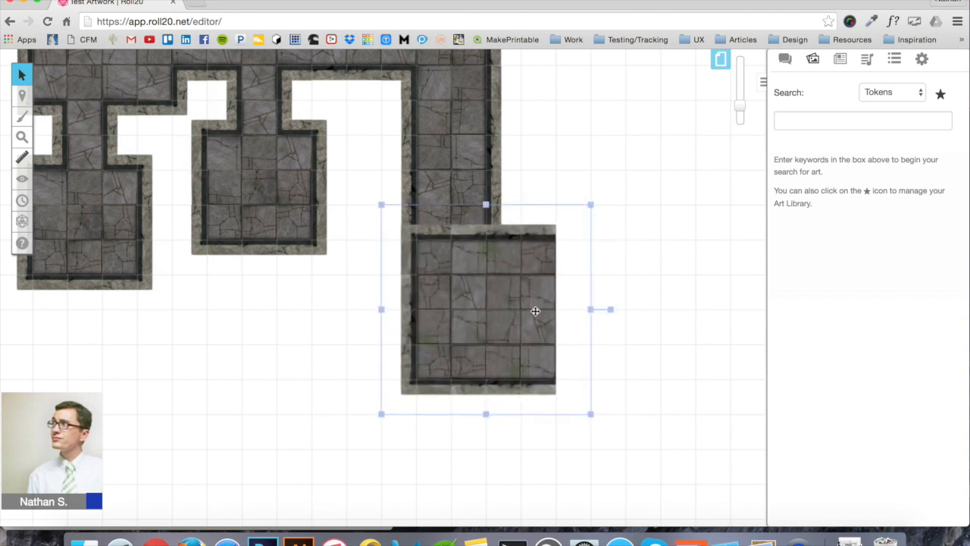
{"action": "left_click_drag", "start_coordinate": [523, 333], "coordinate": [404, 382]}
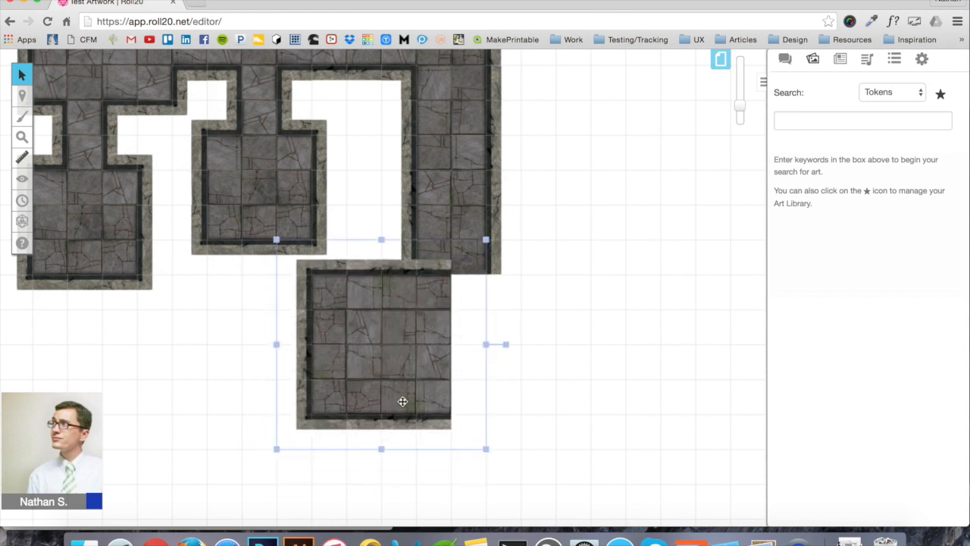
{"action": "left_click", "coordinate": [518, 361]}
Duplicate the room tile, rotate the copy 180°, and join it to the first room
{"action": "left_click", "coordinate": [400, 358]}
{"action": "left_click", "coordinate": [605, 336]}
{"action": "key", "text": "ctrl+v"}
{"action": "left_click", "coordinate": [615, 308]}
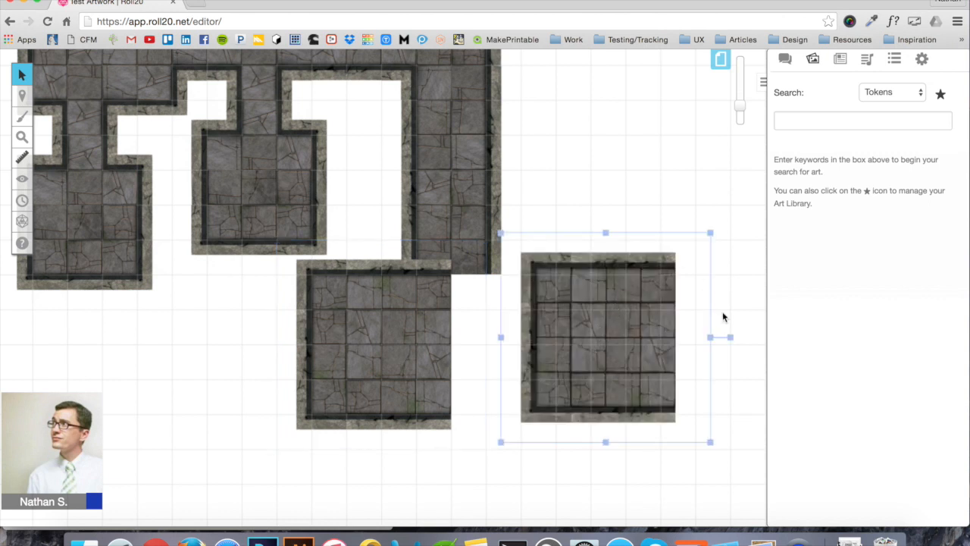
{"action": "left_click_drag", "start_coordinate": [731, 337], "coordinate": [467, 389]}
{"action": "left_click_drag", "start_coordinate": [605, 367], "coordinate": [569, 368]}
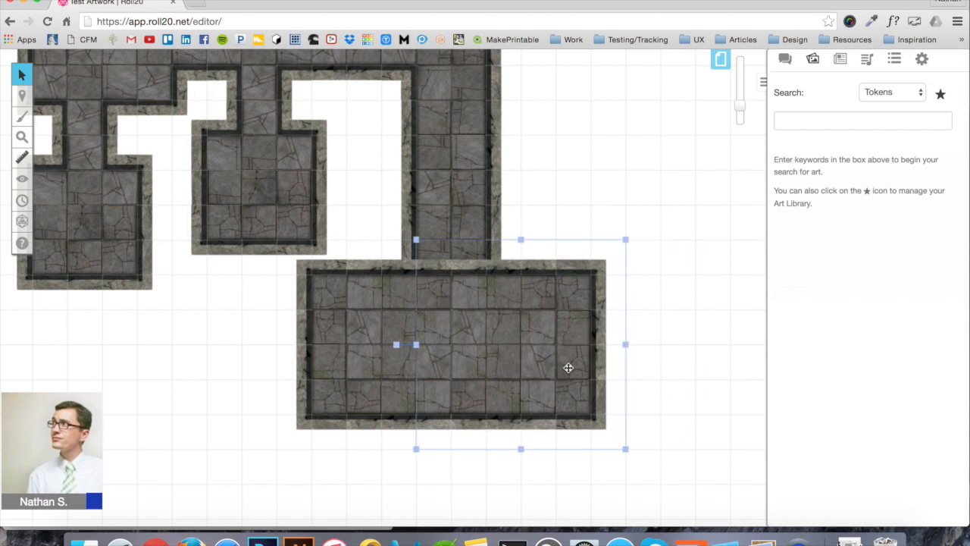
{"action": "left_click", "coordinate": [686, 354]}
Paste a corridor tile, rotate it a quarter turn, and fit it into the gap above the bottom room
{"action": "scroll", "coordinate": [686, 354], "scroll_direction": "up", "scroll_amount": 3}
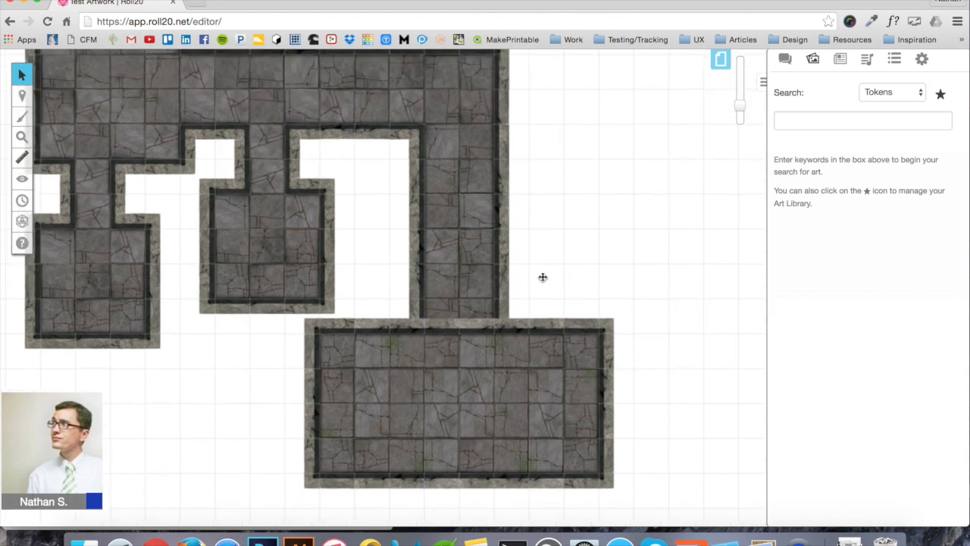
{"action": "scroll", "coordinate": [542, 277], "scroll_direction": "left", "scroll_amount": 10}
{"action": "scroll", "coordinate": [542, 277], "scroll_direction": "up", "scroll_amount": 3}
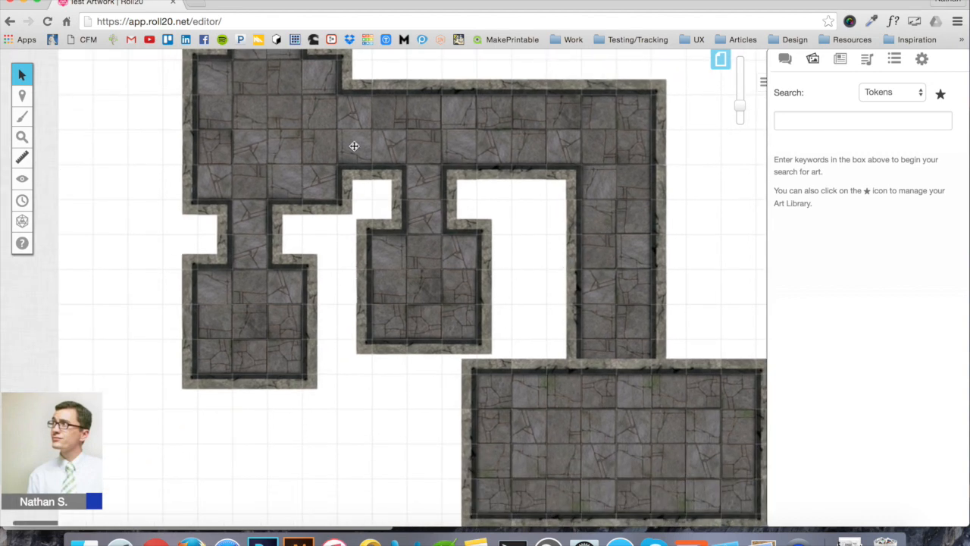
{"action": "left_click", "coordinate": [354, 121]}
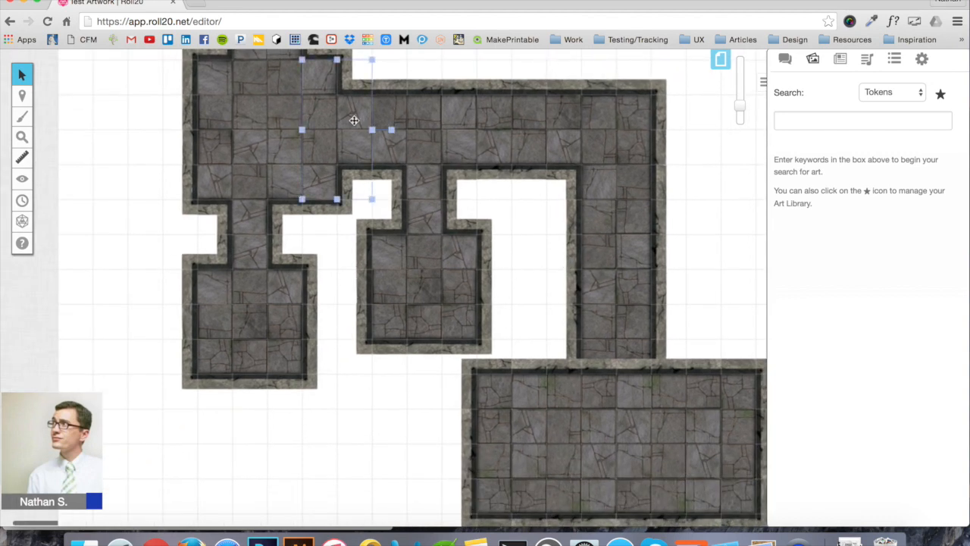
{"action": "scroll", "coordinate": [354, 121], "scroll_direction": "right", "scroll_amount": 5}
{"action": "scroll", "coordinate": [354, 120], "scroll_direction": "up", "scroll_amount": 3}
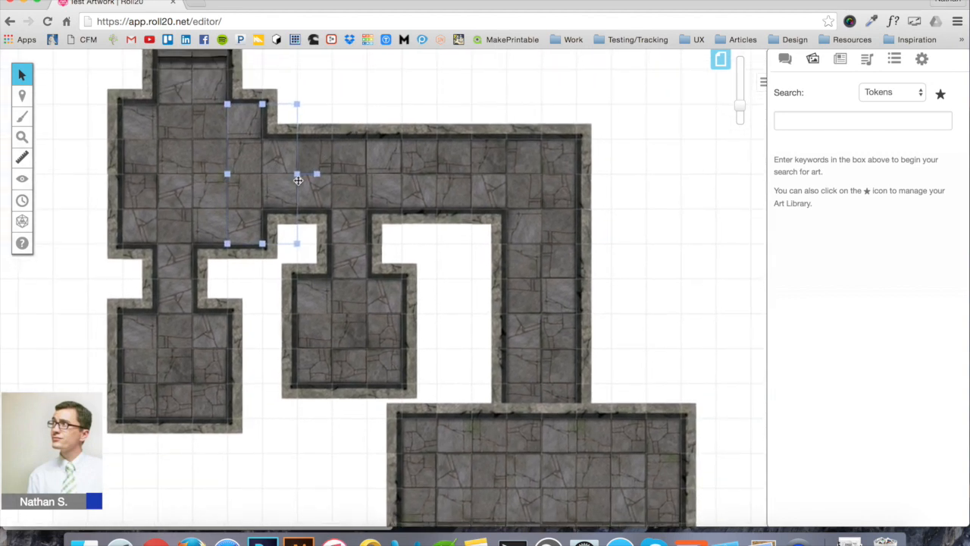
{"action": "left_click", "coordinate": [658, 266]}
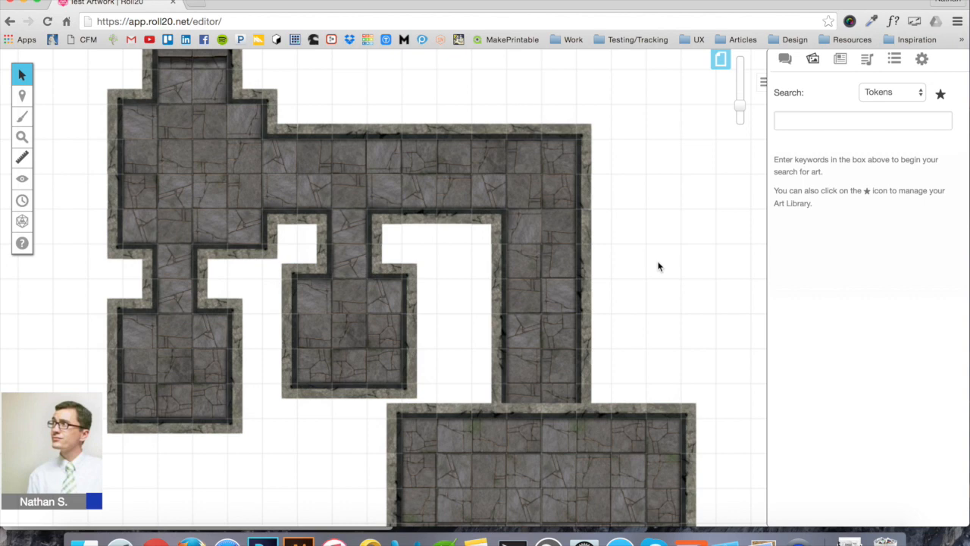
{"action": "scroll", "coordinate": [658, 266], "scroll_direction": "right", "scroll_amount": 7}
{"action": "scroll", "coordinate": [658, 266], "scroll_direction": "down", "scroll_amount": 1}
{"action": "key", "text": "super+v"}
{"action": "left_click", "coordinate": [574, 265]}
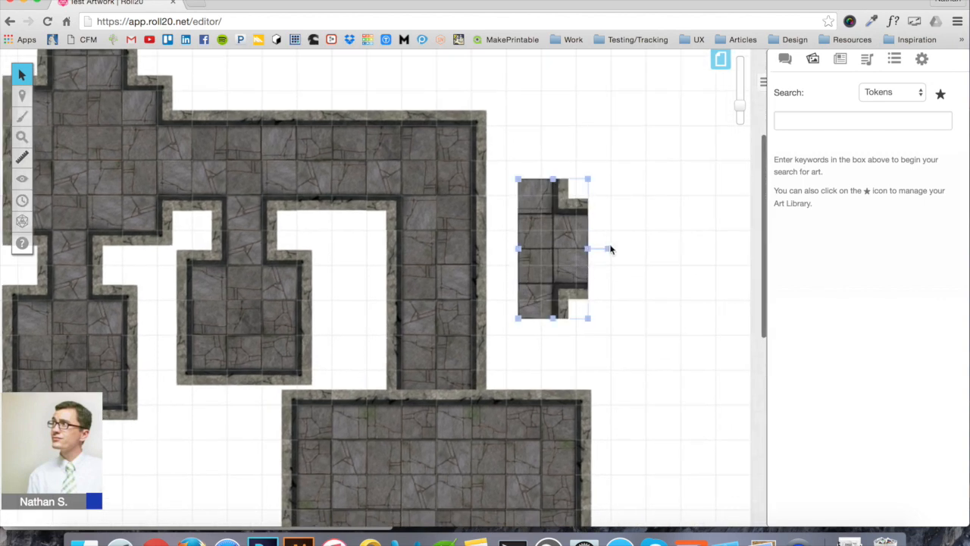
{"action": "left_click_drag", "start_coordinate": [608, 247], "coordinate": [552, 185]}
{"action": "left_click_drag", "start_coordinate": [559, 273], "coordinate": [445, 429]}
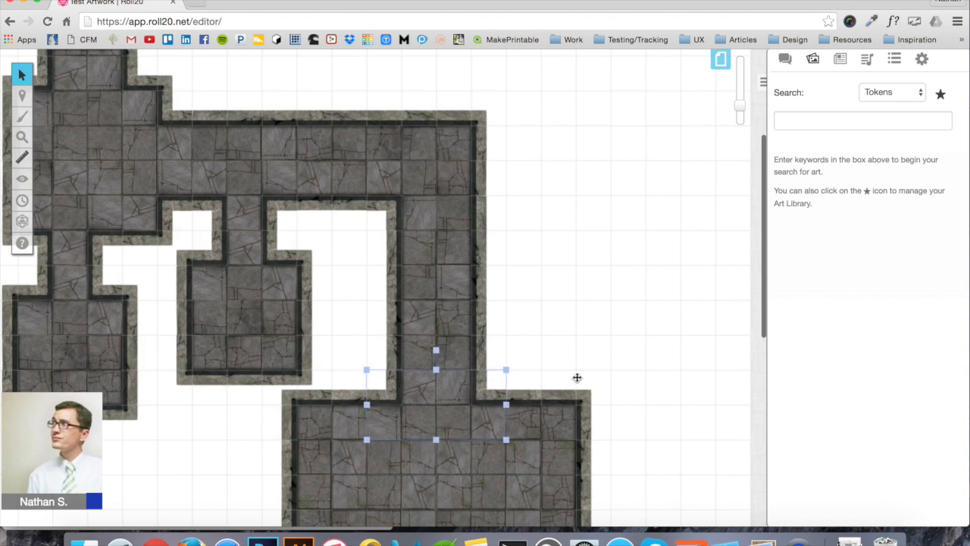
Paste a corridor-end tile and place it against the large room's bottom-centre wall
{"action": "left_click", "coordinate": [578, 377]}
{"action": "scroll", "coordinate": [578, 378], "scroll_direction": "down", "scroll_amount": 1}
{"action": "scroll", "coordinate": [578, 377], "scroll_direction": "down", "scroll_amount": 7}
{"action": "scroll", "coordinate": [577, 377], "scroll_direction": "left", "scroll_amount": 4}
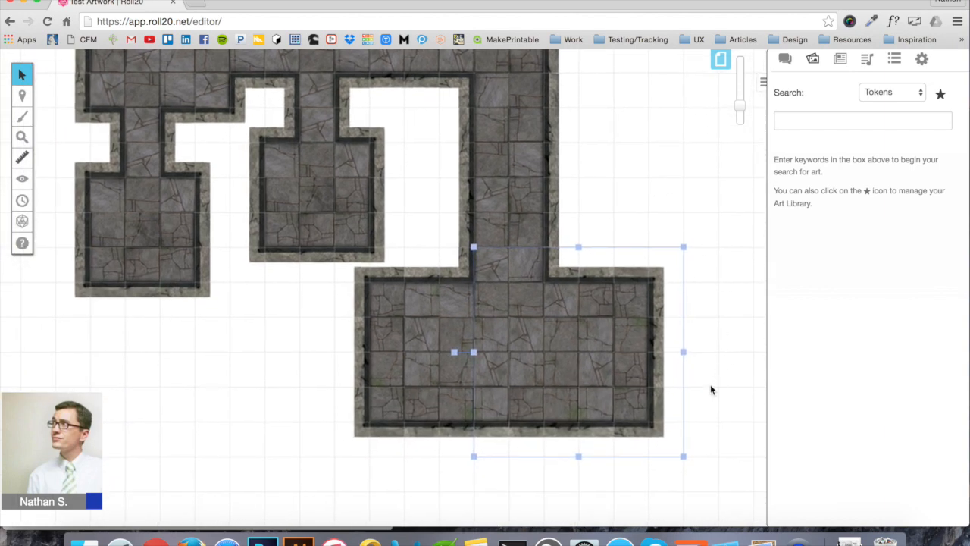
{"action": "scroll", "coordinate": [710, 388], "scroll_direction": "down", "scroll_amount": 3}
{"action": "scroll", "coordinate": [710, 387], "scroll_direction": "right", "scroll_amount": 3}
{"action": "scroll", "coordinate": [710, 389], "scroll_direction": "up", "scroll_amount": 2}
{"action": "scroll", "coordinate": [710, 389], "scroll_direction": "right", "scroll_amount": 1}
{"action": "scroll", "coordinate": [710, 389], "scroll_direction": "down", "scroll_amount": 1}
{"action": "left_click", "coordinate": [715, 334]}
{"action": "key", "text": "ctrl+v"}
{"action": "left_click_drag", "start_coordinate": [742, 343], "coordinate": [625, 394]}
{"action": "left_click_drag", "start_coordinate": [629, 352], "coordinate": [483, 397]}
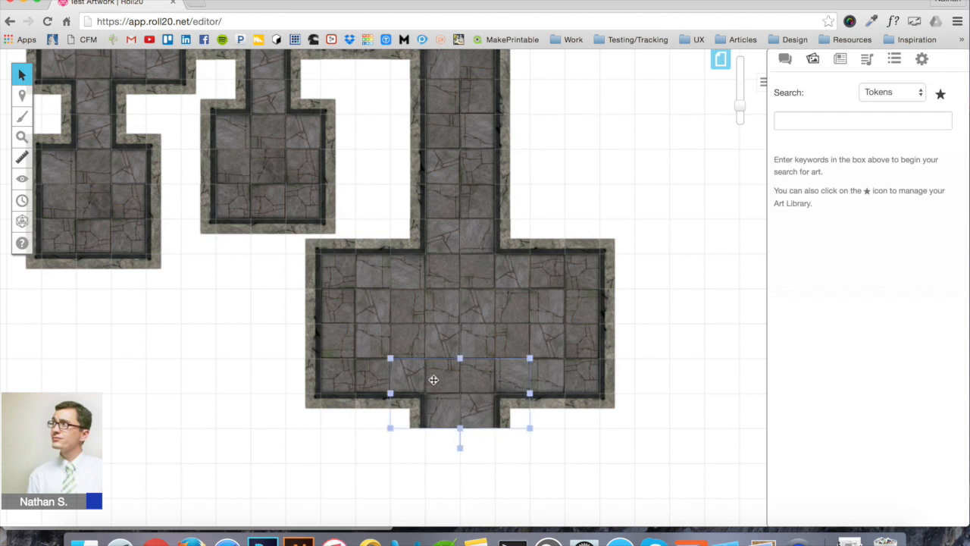
{"action": "scroll", "coordinate": [303, 305], "scroll_direction": "up", "scroll_amount": 3}
{"action": "scroll", "coordinate": [303, 305], "scroll_direction": "left", "scroll_amount": 3}
Paste a copy of the room-with-corridor piece, rotate it 90°, straighten it, and move it left
{"action": "left_click", "coordinate": [352, 104]}
{"action": "left_click", "coordinate": [356, 244]}
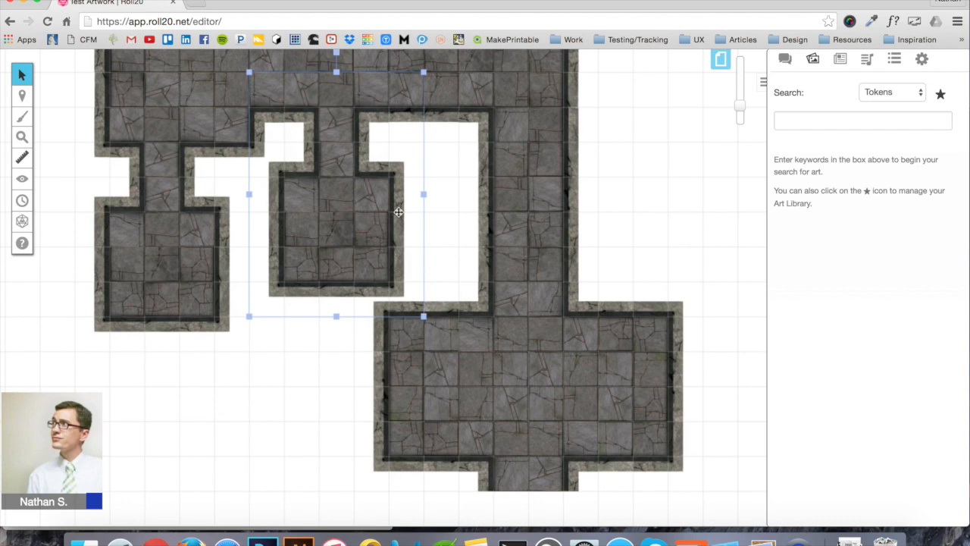
{"action": "key", "text": "ctrl+v"}
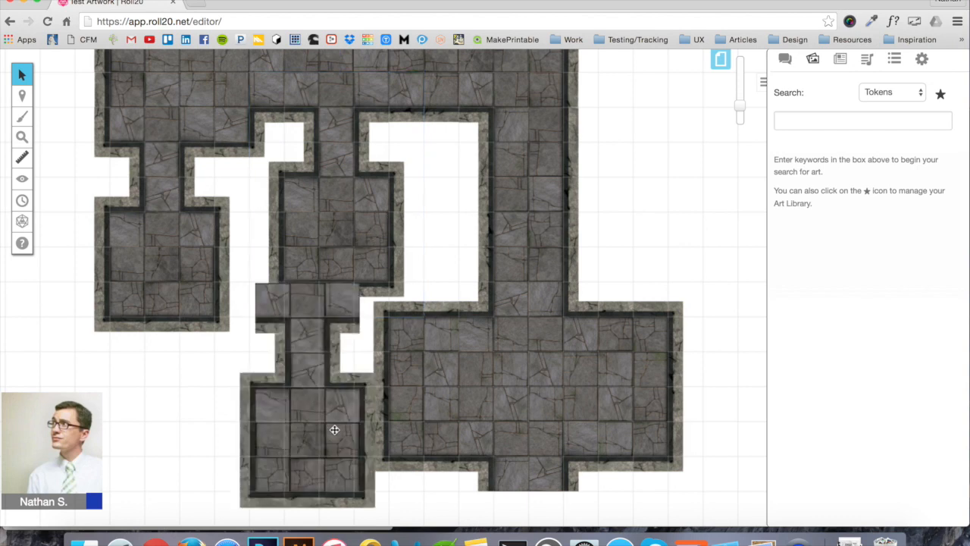
{"action": "scroll", "coordinate": [319, 303], "scroll_direction": "down", "scroll_amount": 4}
{"action": "left_click", "coordinate": [314, 292]}
{"action": "left_click", "coordinate": [320, 391]}
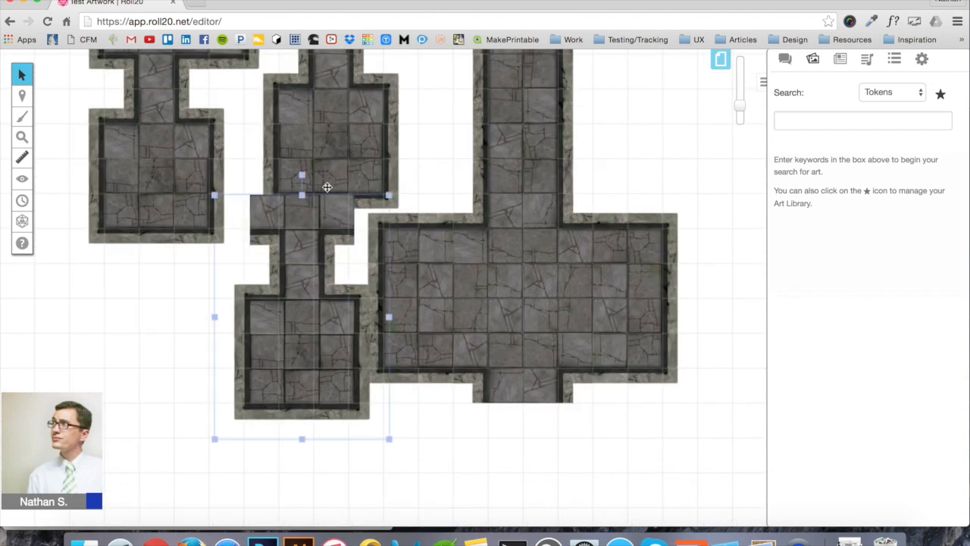
{"action": "left_click_drag", "start_coordinate": [303, 175], "coordinate": [447, 312]}
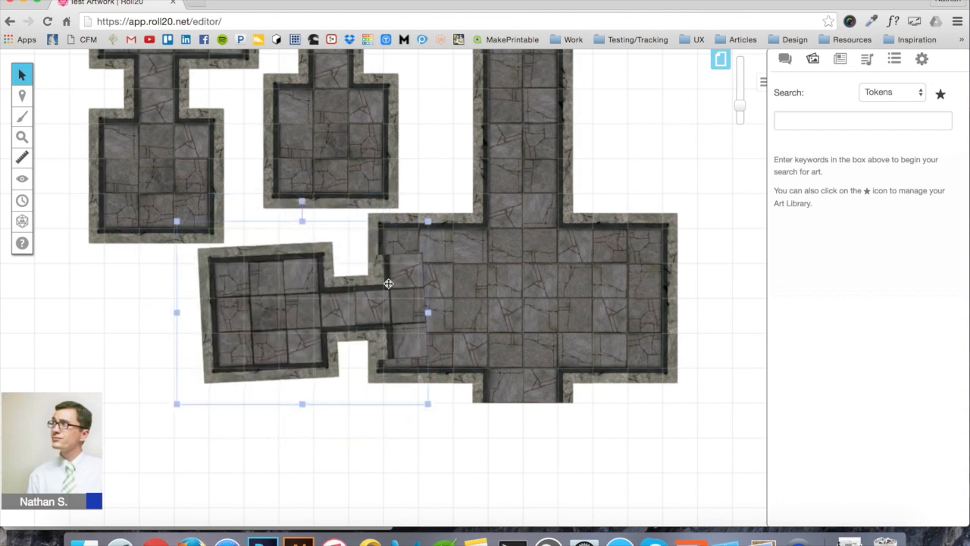
{"action": "left_click", "coordinate": [381, 468]}
{"action": "left_click", "coordinate": [315, 364]}
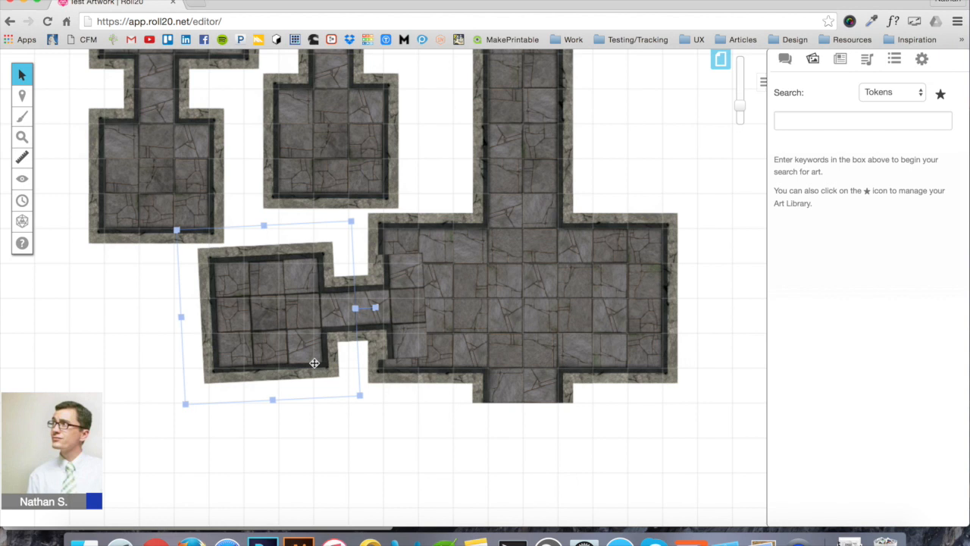
{"action": "left_click_drag", "start_coordinate": [374, 308], "coordinate": [376, 338]}
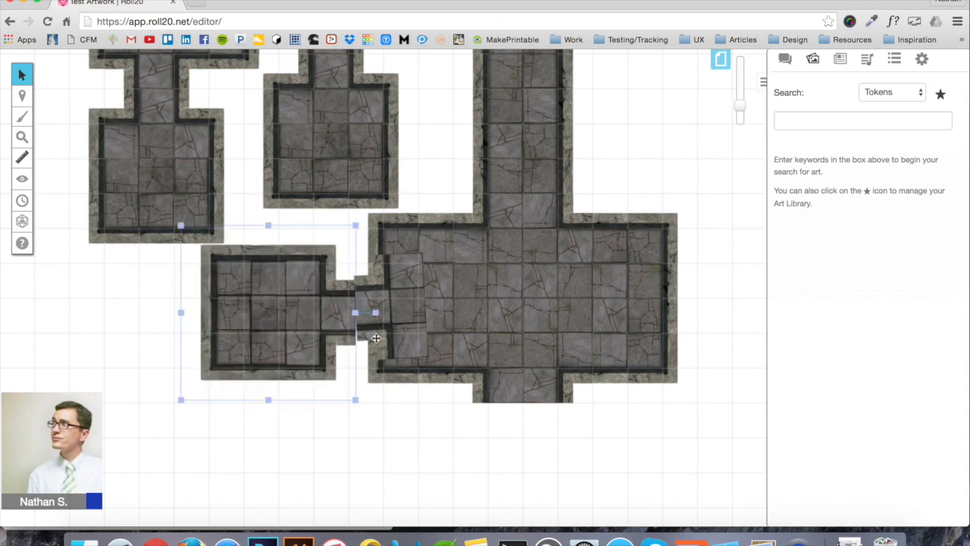
{"action": "left_click_drag", "start_coordinate": [263, 338], "coordinate": [187, 341]}
Align the short corridor between the rooms and slide the left room over to join it
{"action": "left_click", "coordinate": [412, 314]}
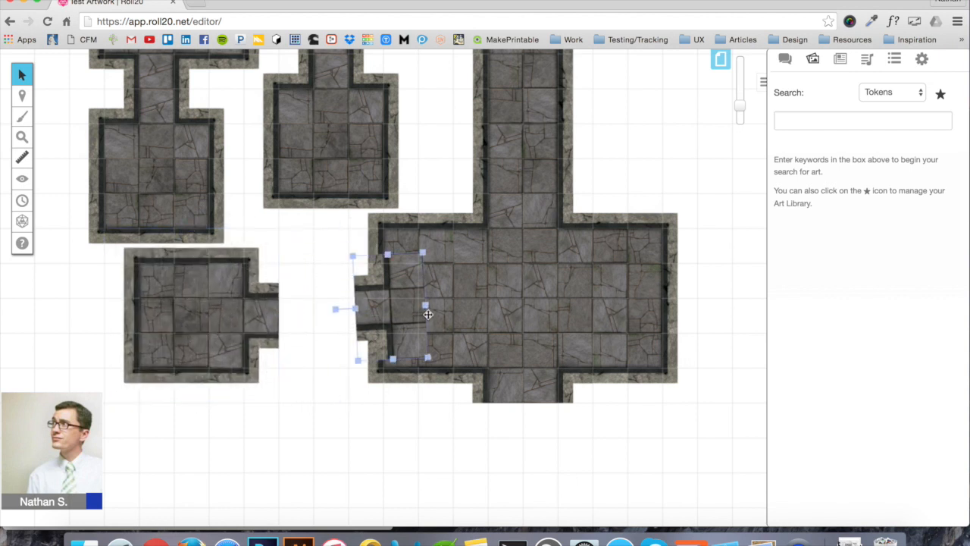
{"action": "left_click", "coordinate": [333, 307]}
{"action": "left_click", "coordinate": [357, 306]}
{"action": "left_click", "coordinate": [334, 309]}
{"action": "left_click", "coordinate": [357, 302]}
{"action": "left_click_drag", "start_coordinate": [337, 309], "coordinate": [375, 313]}
{"action": "left_click_drag", "start_coordinate": [207, 316], "coordinate": [277, 318]}
{"action": "left_click", "coordinate": [467, 445]}
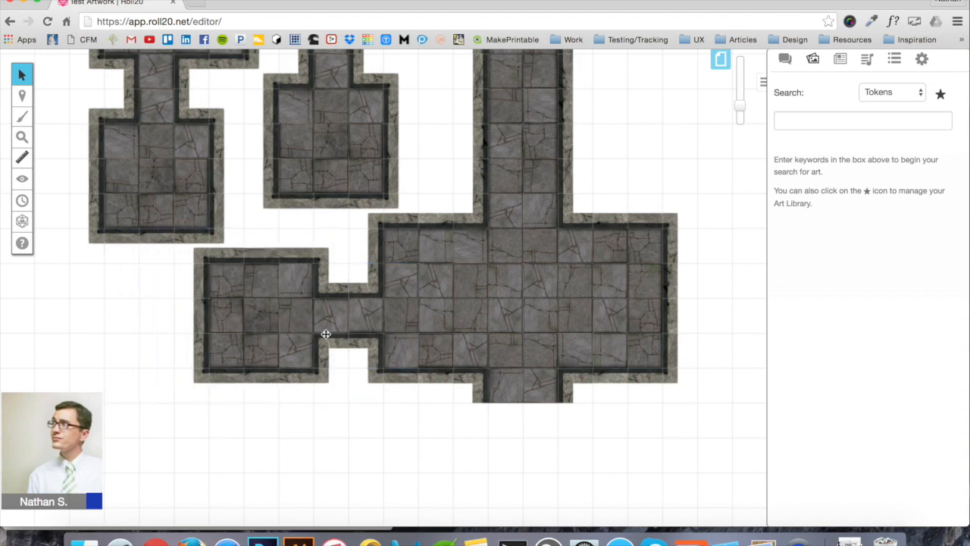
Paste a copy of the upper-left room tile and attach it below the south corridor
{"action": "scroll", "coordinate": [373, 351], "scroll_direction": "up", "scroll_amount": 10}
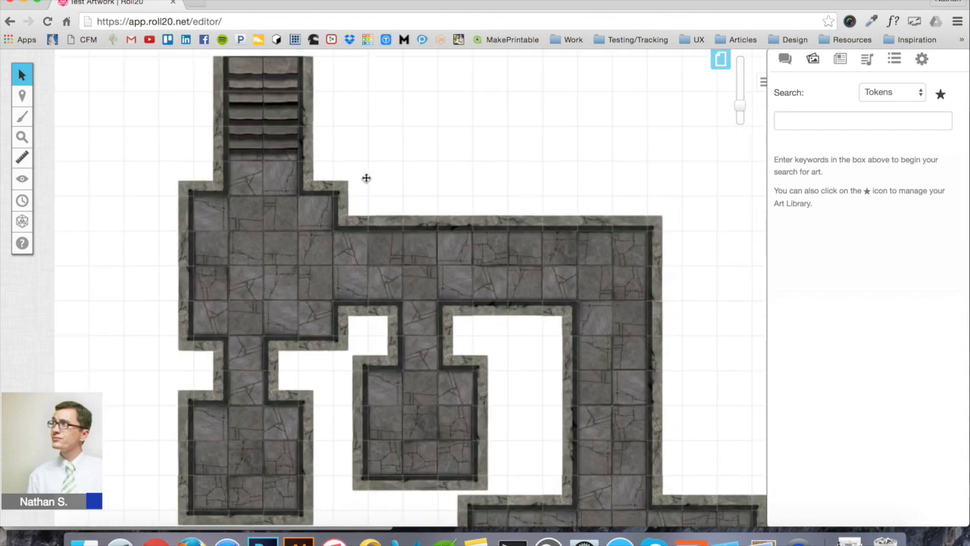
{"action": "left_click", "coordinate": [340, 195]}
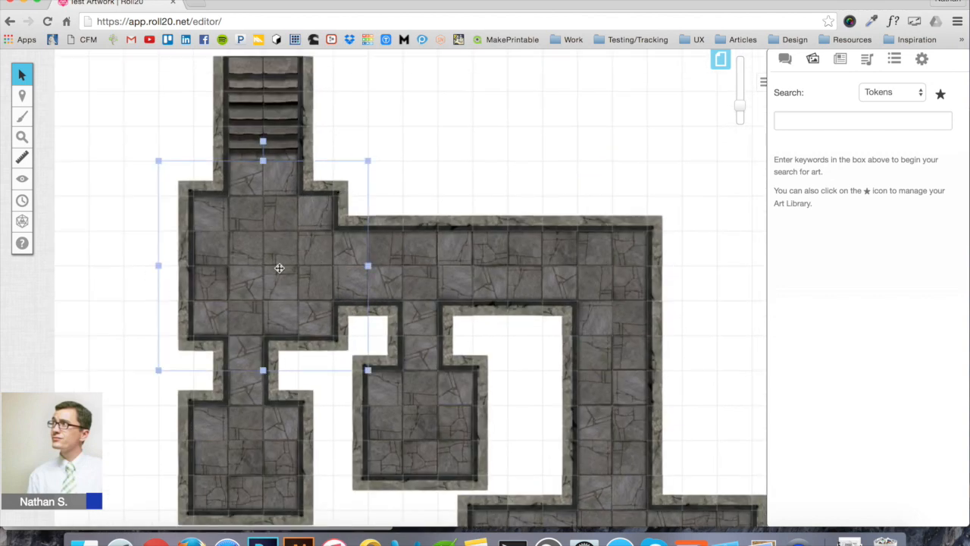
{"action": "scroll", "coordinate": [279, 268], "scroll_direction": "down", "scroll_amount": 10}
{"action": "scroll", "coordinate": [279, 267], "scroll_direction": "right", "scroll_amount": 3}
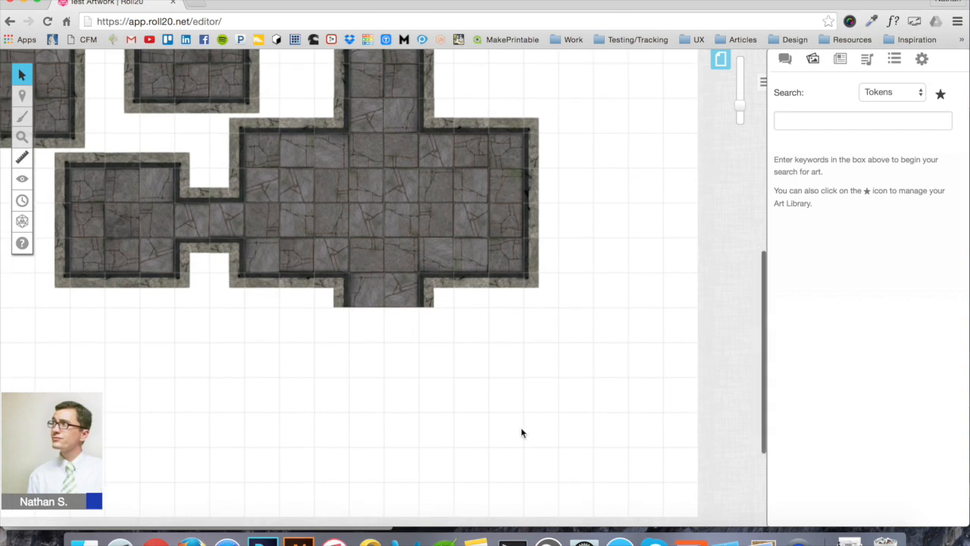
{"action": "key", "text": "super+v"}
{"action": "scroll", "coordinate": [340, 416], "scroll_direction": "up", "scroll_amount": 2}
{"action": "scroll", "coordinate": [340, 416], "scroll_direction": "left", "scroll_amount": 4}
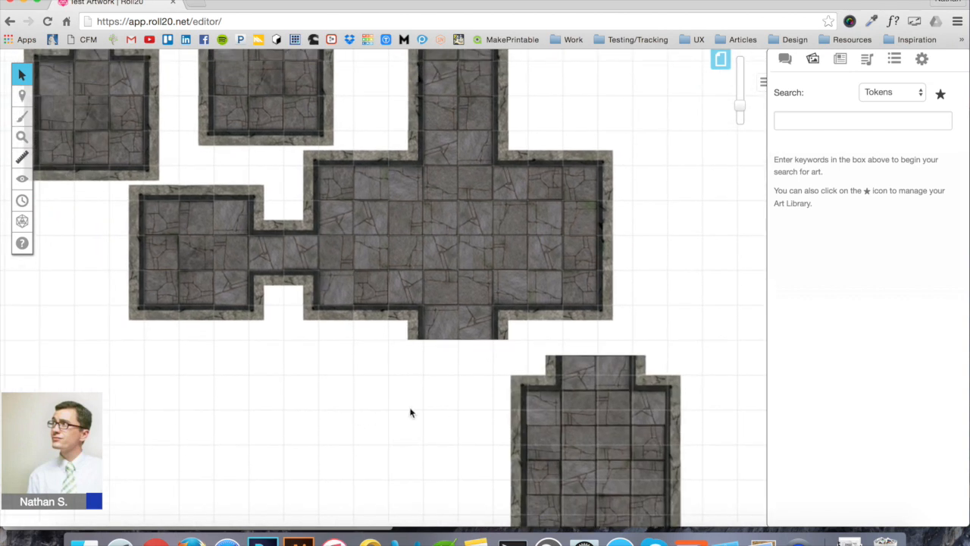
{"action": "left_click_drag", "start_coordinate": [563, 412], "coordinate": [425, 416]}
{"action": "left_click", "coordinate": [613, 372]}
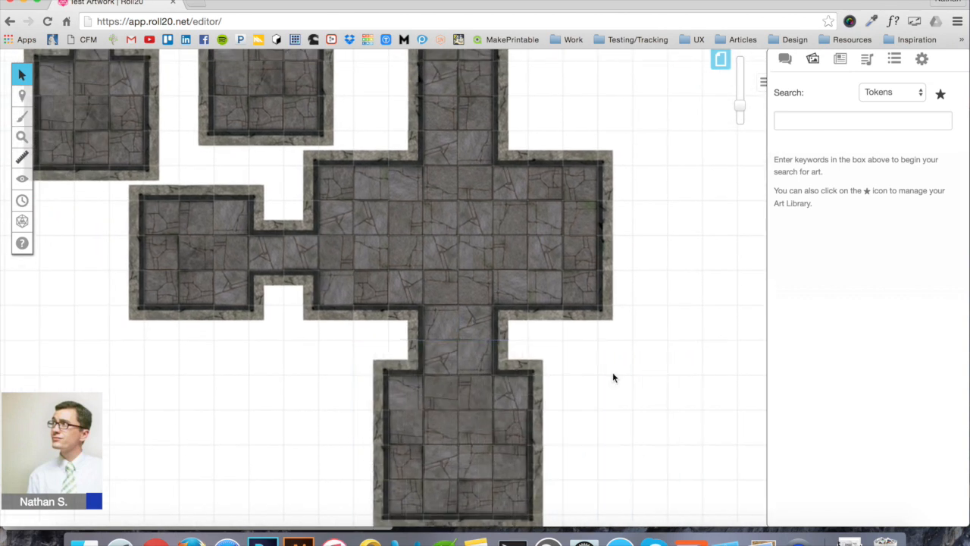
Zoom out to view the whole dungeon layout
{"action": "scroll", "coordinate": [610, 348], "scroll_direction": "up", "scroll_amount": 2}
{"action": "scroll", "coordinate": [610, 349], "scroll_direction": "left", "scroll_amount": 2}
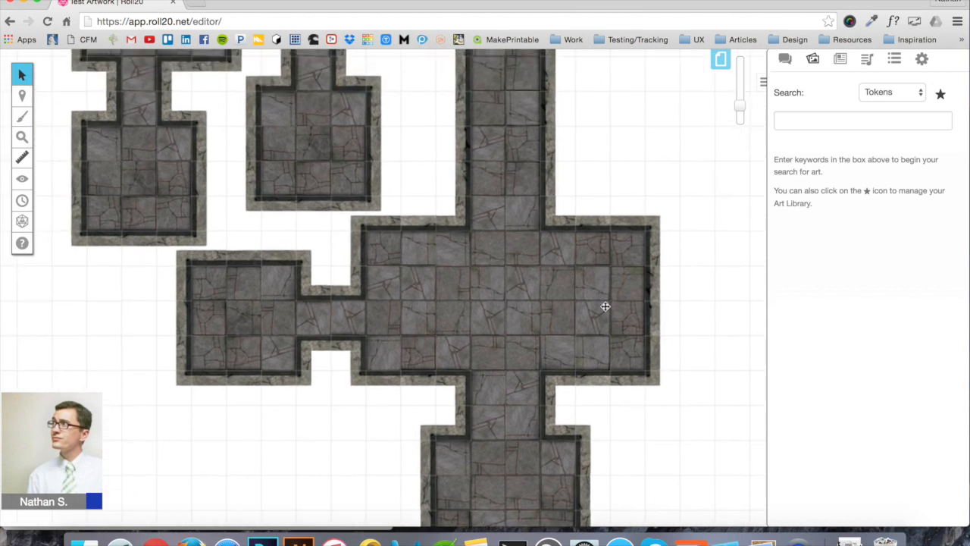
{"action": "left_click", "coordinate": [741, 119]}
{"action": "scroll", "coordinate": [500, 166], "scroll_direction": "up", "scroll_amount": 5}
{"action": "scroll", "coordinate": [500, 166], "scroll_direction": "down", "scroll_amount": 4}
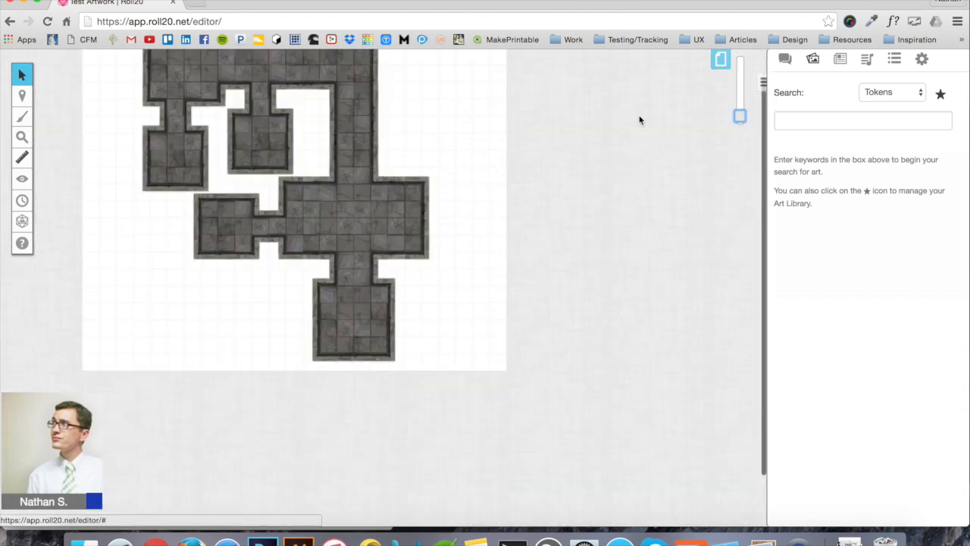
{"action": "scroll", "coordinate": [488, 180], "scroll_direction": "up", "scroll_amount": 5}
{"action": "scroll", "coordinate": [487, 181], "scroll_direction": "down", "scroll_amount": 5}
{"action": "scroll", "coordinate": [488, 181], "scroll_direction": "up", "scroll_amount": 5}
{"action": "scroll", "coordinate": [488, 180], "scroll_direction": "down", "scroll_amount": 5}
{"action": "scroll", "coordinate": [487, 180], "scroll_direction": "up", "scroll_amount": 5}
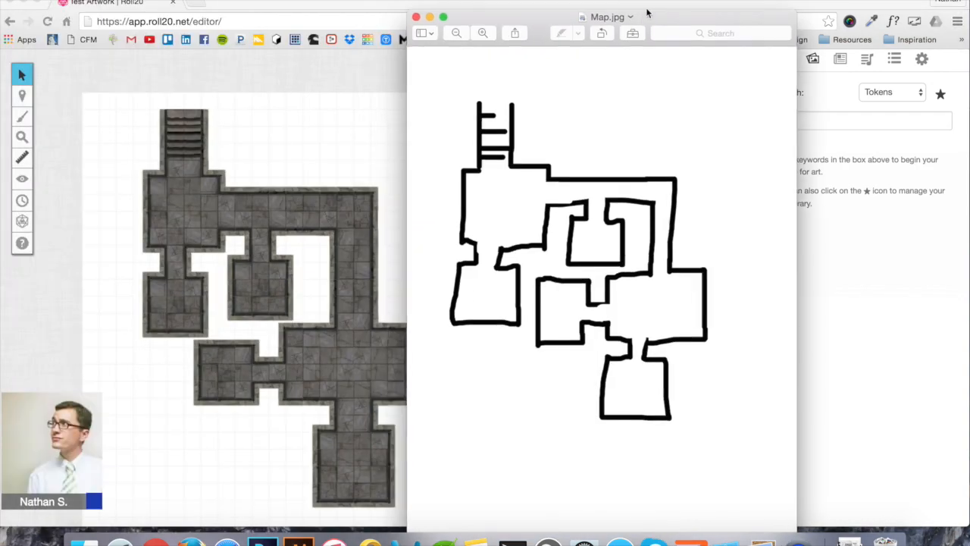
Set the hand-drawn sketch beside the Roll20 map for comparison, then close the Preview window
{"action": "left_click_drag", "start_coordinate": [645, 2], "coordinate": [704, 2]}
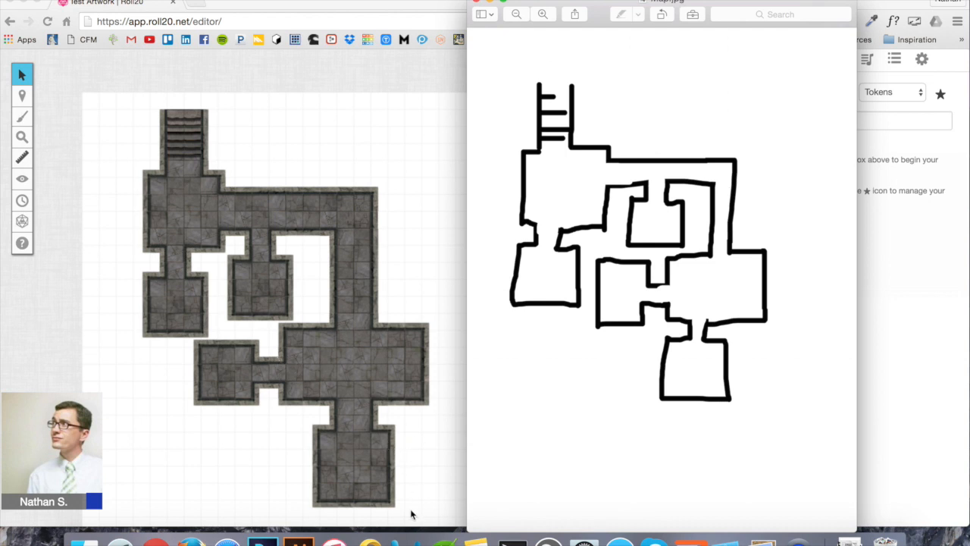
{"action": "left_click", "coordinate": [476, 3]}
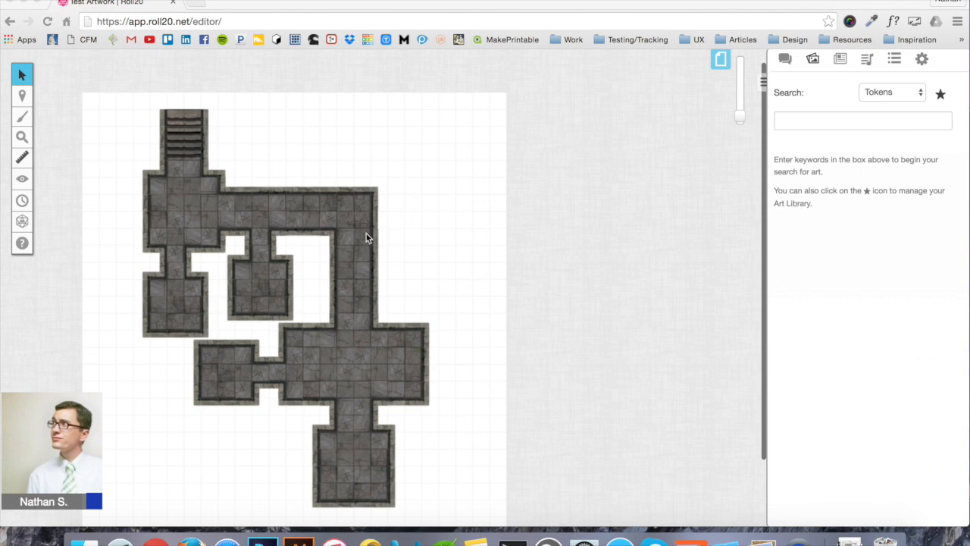
Zoom into the dungeon map and show the purchased assets in the art library
{"action": "scroll", "coordinate": [369, 238], "scroll_direction": "down", "scroll_amount": 5}
{"action": "scroll", "coordinate": [481, 205], "scroll_direction": "up", "scroll_amount": 5}
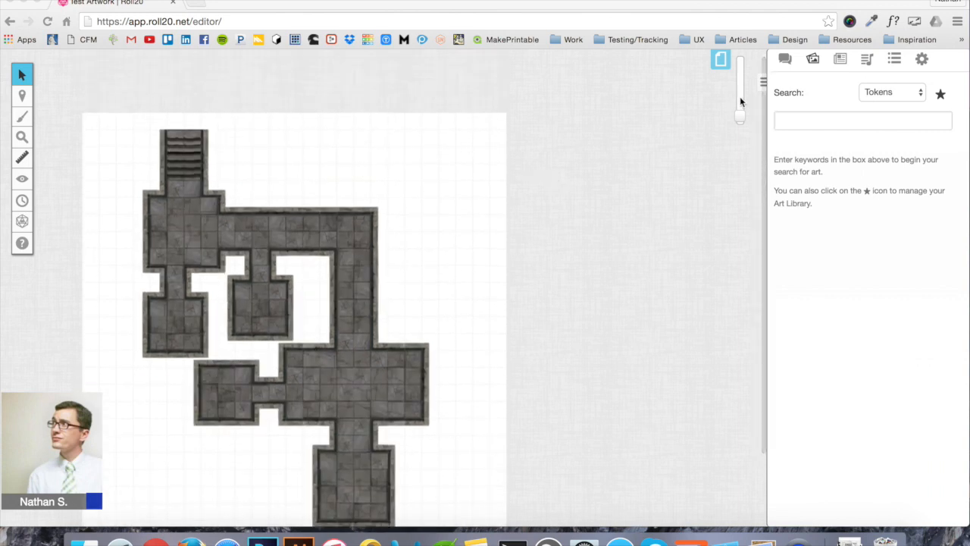
{"action": "left_click_drag", "start_coordinate": [740, 116], "coordinate": [740, 106]}
{"action": "scroll", "coordinate": [488, 260], "scroll_direction": "right", "scroll_amount": 2}
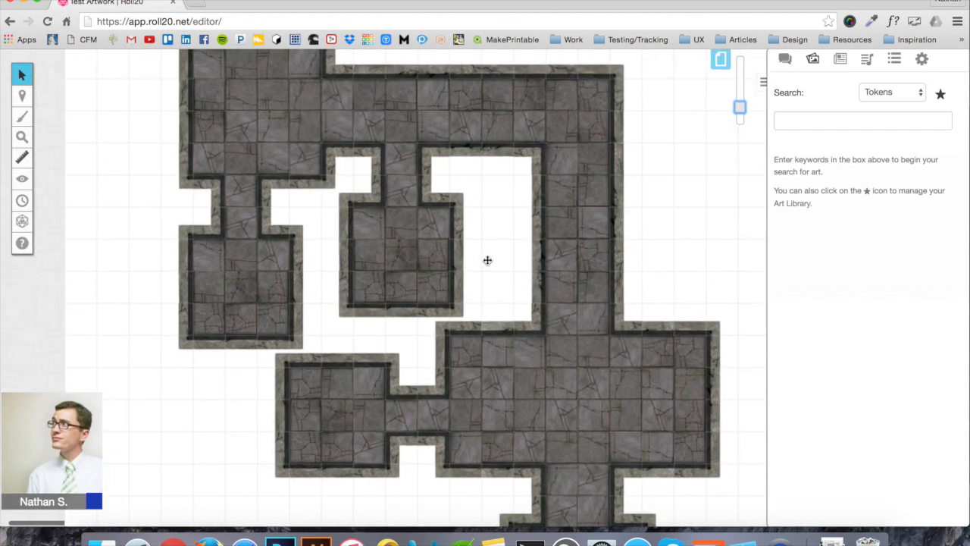
{"action": "scroll", "coordinate": [488, 260], "scroll_direction": "up", "scroll_amount": 3}
{"action": "scroll", "coordinate": [487, 260], "scroll_direction": "right", "scroll_amount": 1}
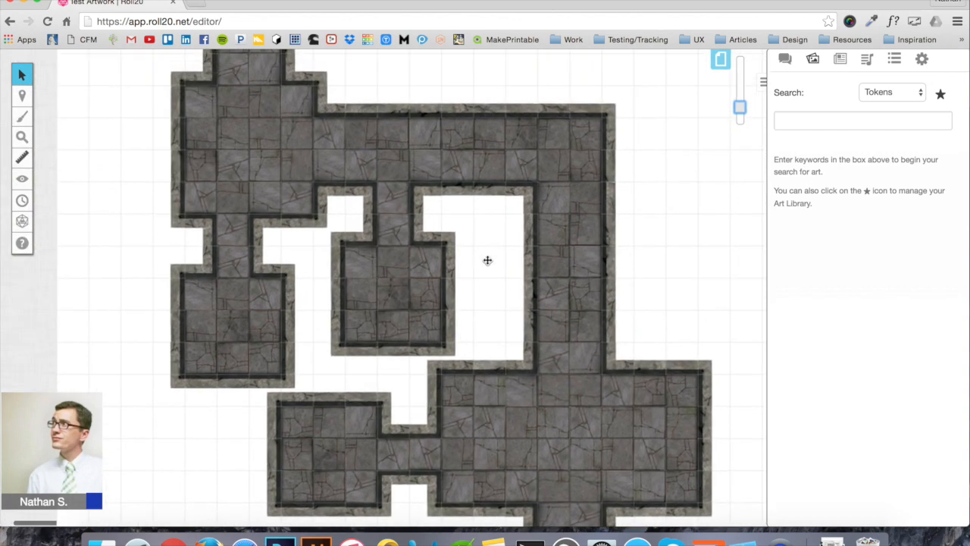
{"action": "scroll", "coordinate": [487, 260], "scroll_direction": "up", "scroll_amount": 4}
{"action": "scroll", "coordinate": [487, 260], "scroll_direction": "right", "scroll_amount": 1}
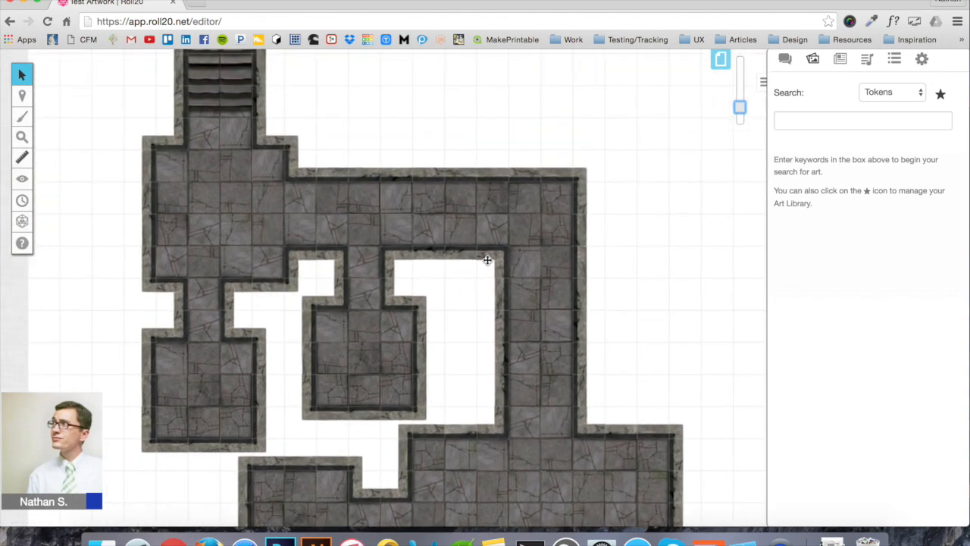
{"action": "left_click", "coordinate": [941, 97]}
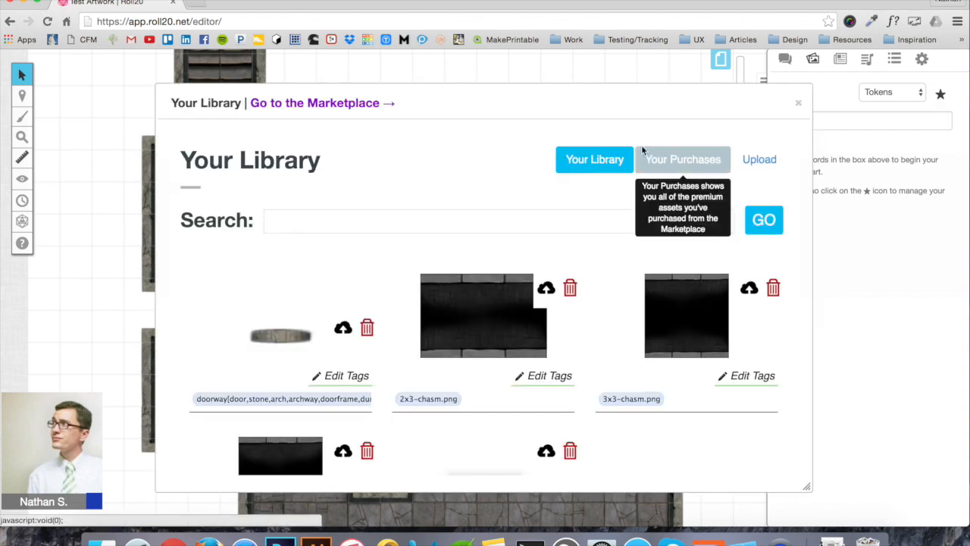
{"action": "left_click", "coordinate": [680, 160]}
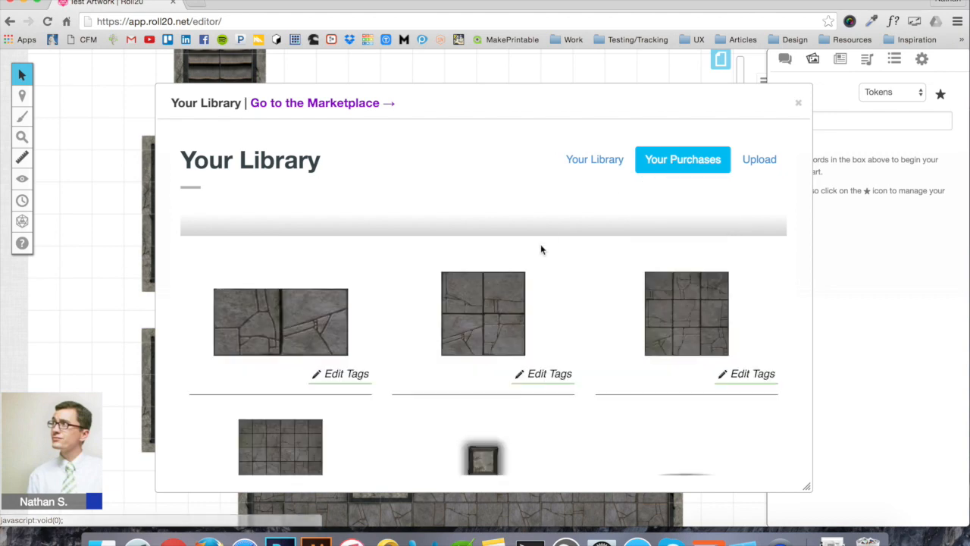
Place a token from the purchased art onto the map
{"action": "scroll", "coordinate": [541, 248], "scroll_direction": "down", "scroll_amount": 1}
{"action": "scroll", "coordinate": [540, 250], "scroll_direction": "down", "scroll_amount": 10}
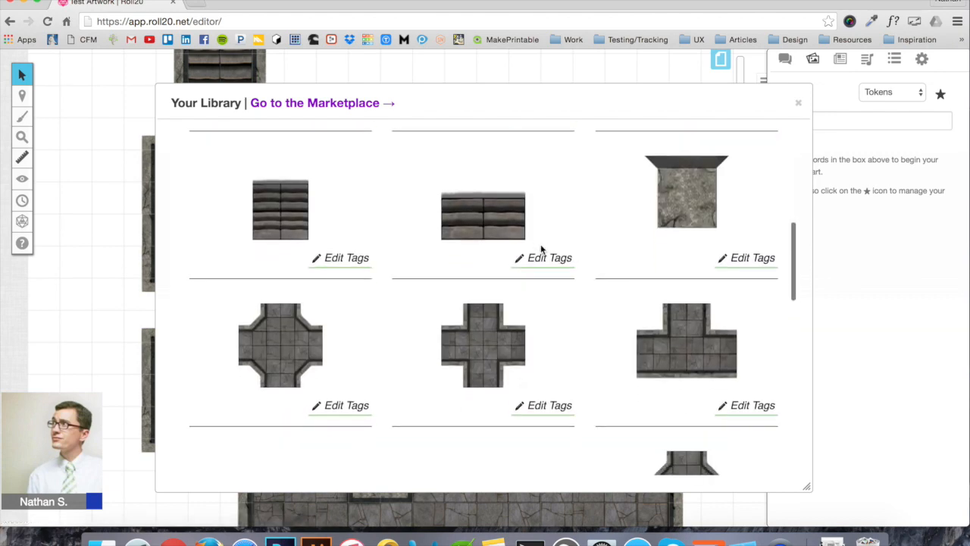
{"action": "scroll", "coordinate": [540, 250], "scroll_direction": "down", "scroll_amount": 5}
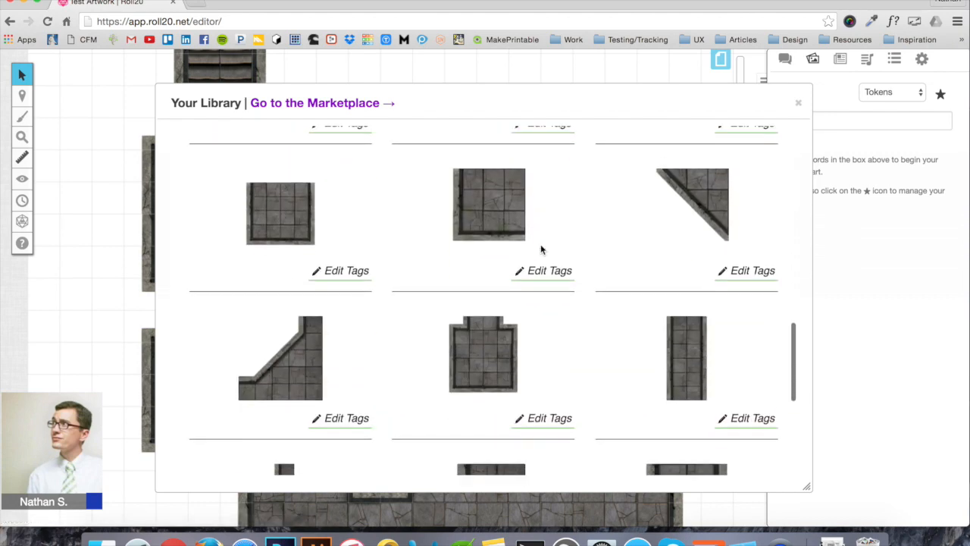
{"action": "scroll", "coordinate": [540, 249], "scroll_direction": "down", "scroll_amount": 8}
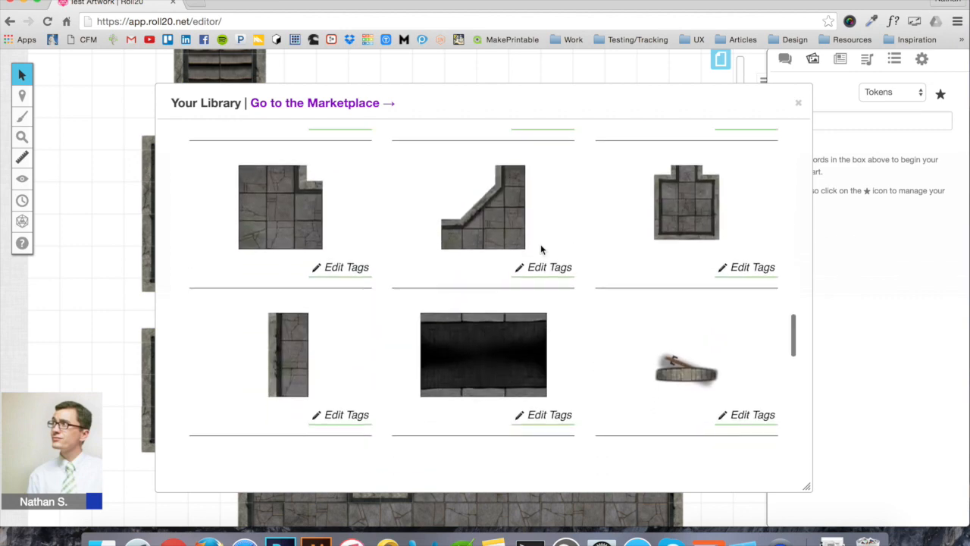
{"action": "scroll", "coordinate": [541, 249], "scroll_direction": "down", "scroll_amount": 3}
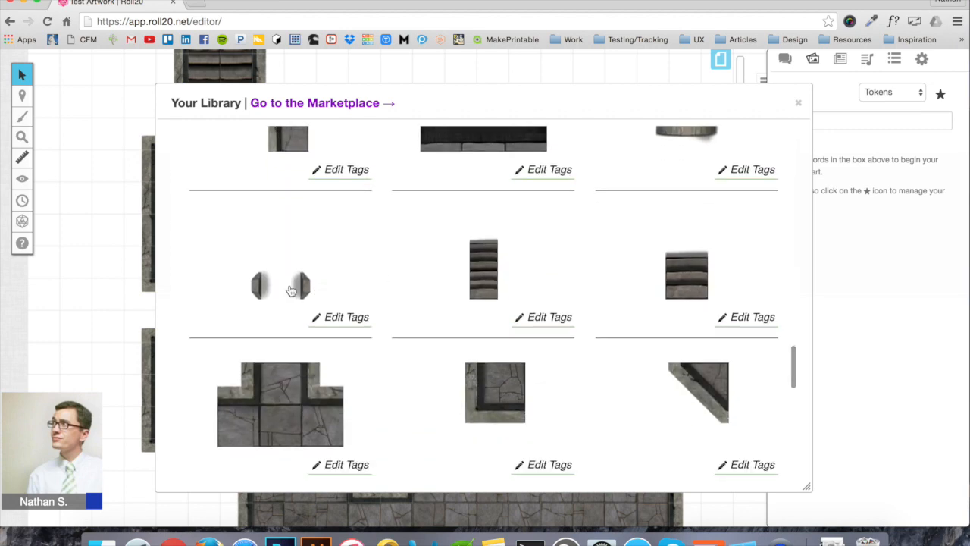
{"action": "left_click_drag", "start_coordinate": [300, 286], "coordinate": [210, 273]}
Drag the wooden door piece onto the left side of the map
{"action": "scroll", "coordinate": [560, 270], "scroll_direction": "up", "scroll_amount": 8}
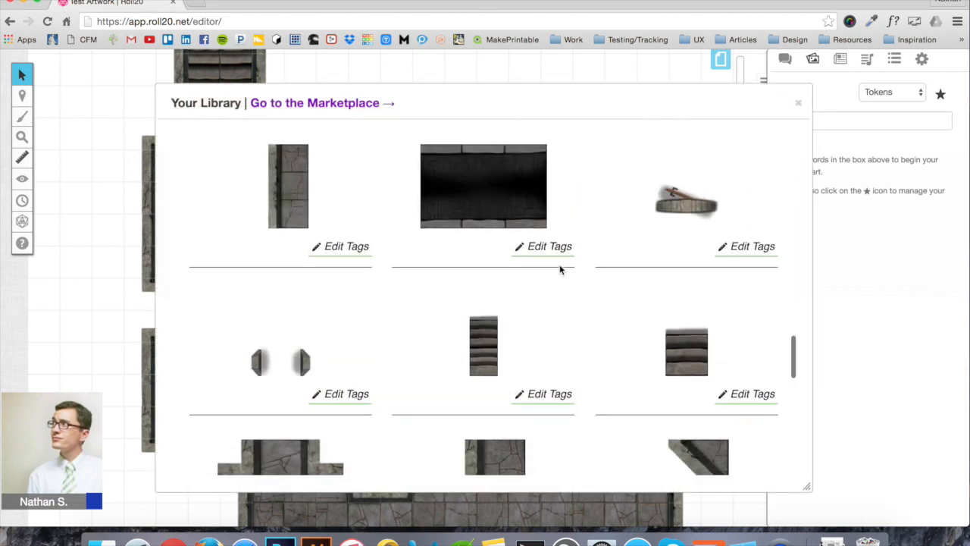
{"action": "scroll", "coordinate": [560, 270], "scroll_direction": "up", "scroll_amount": 8}
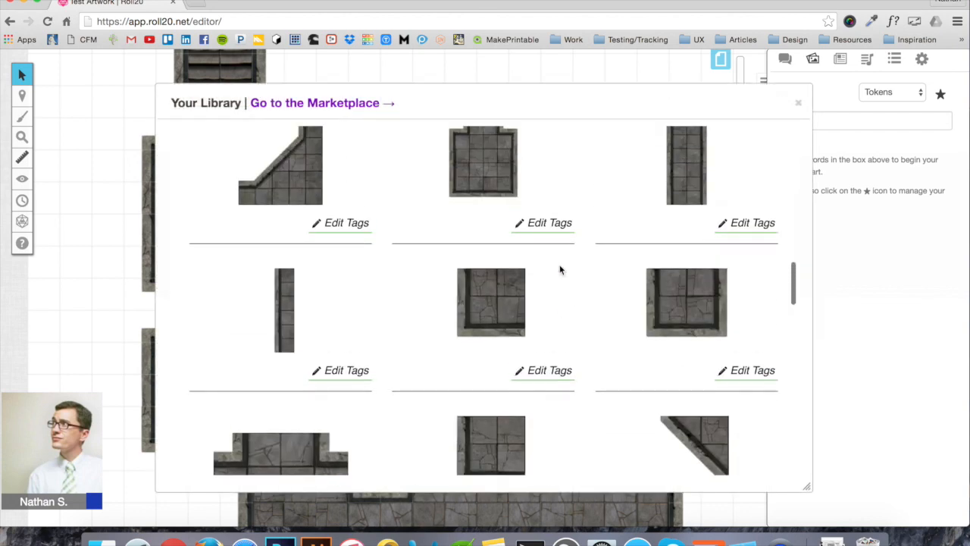
{"action": "scroll", "coordinate": [560, 270], "scroll_direction": "up", "scroll_amount": 6}
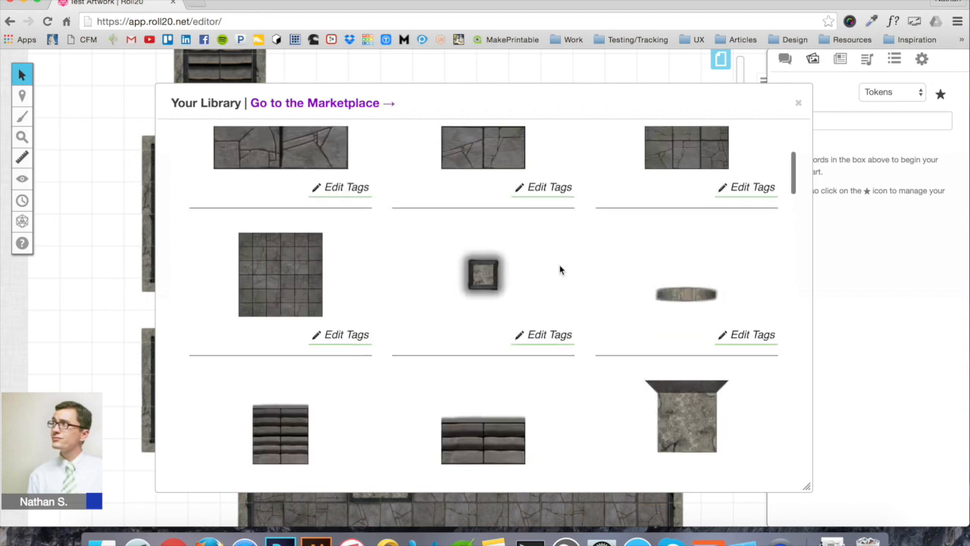
{"action": "scroll", "coordinate": [560, 270], "scroll_direction": "down", "scroll_amount": 10}
{"action": "scroll", "coordinate": [560, 271], "scroll_direction": "down", "scroll_amount": 10}
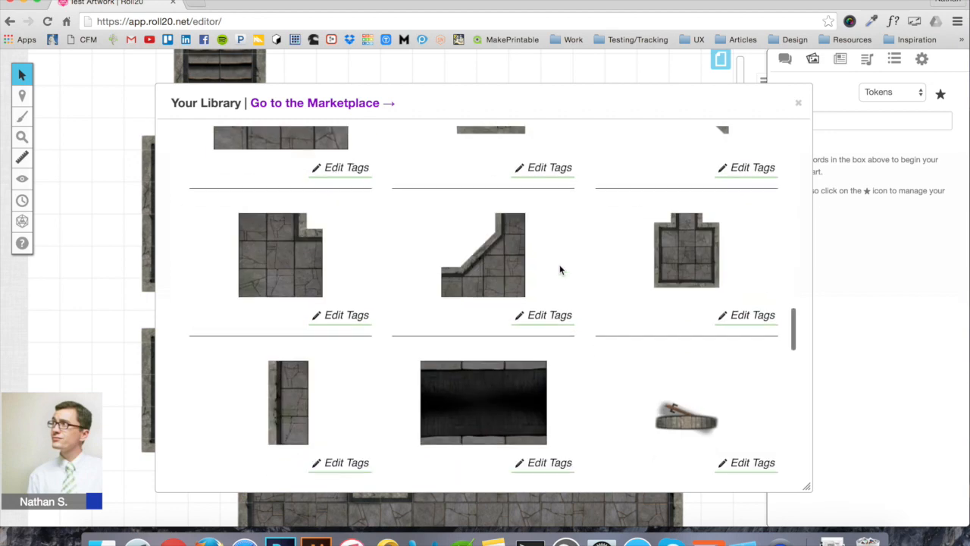
{"action": "scroll", "coordinate": [560, 270], "scroll_direction": "down", "scroll_amount": 5}
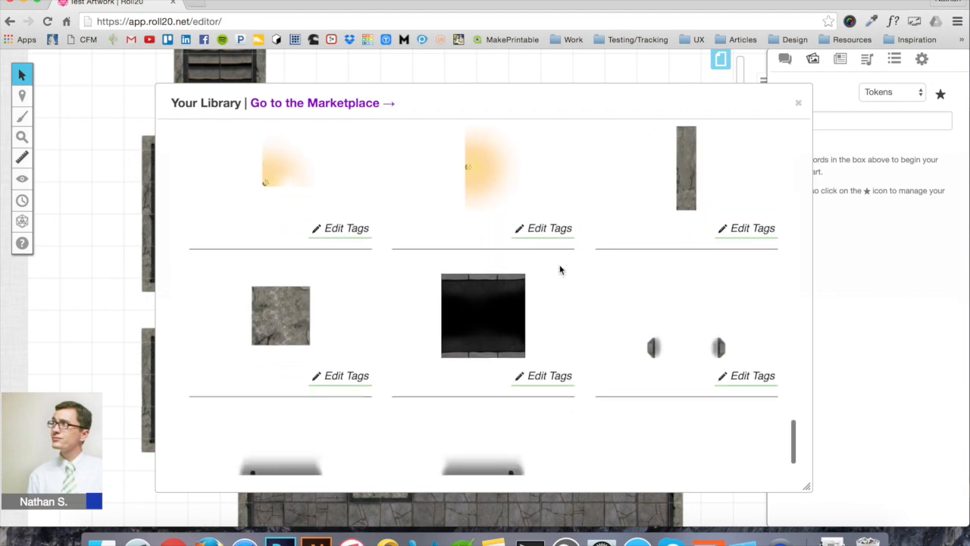
{"action": "left_click_drag", "start_coordinate": [298, 421], "coordinate": [147, 309]}
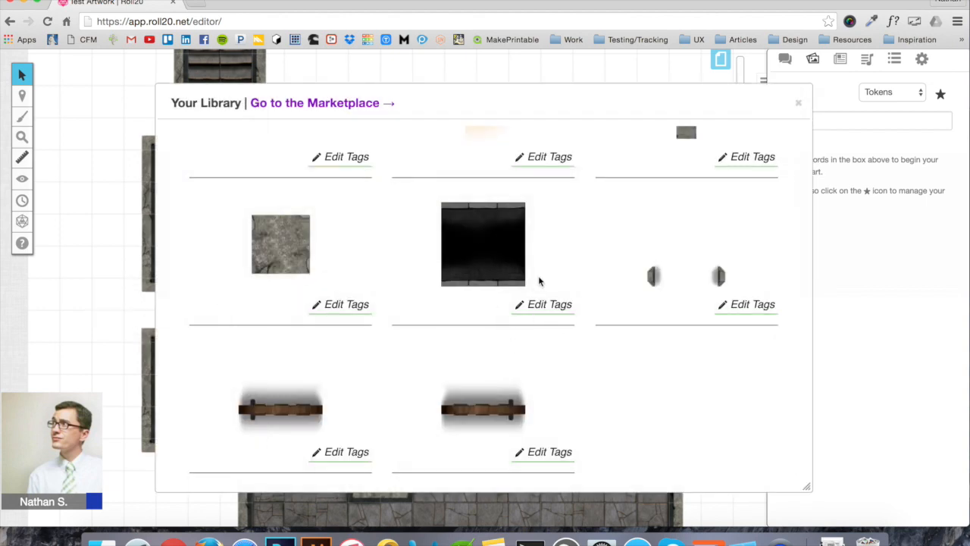
Add two torch-glow pieces to the map near the door
{"action": "scroll", "coordinate": [543, 277], "scroll_direction": "up", "scroll_amount": 5}
{"action": "left_click_drag", "start_coordinate": [480, 219], "coordinate": [155, 227]}
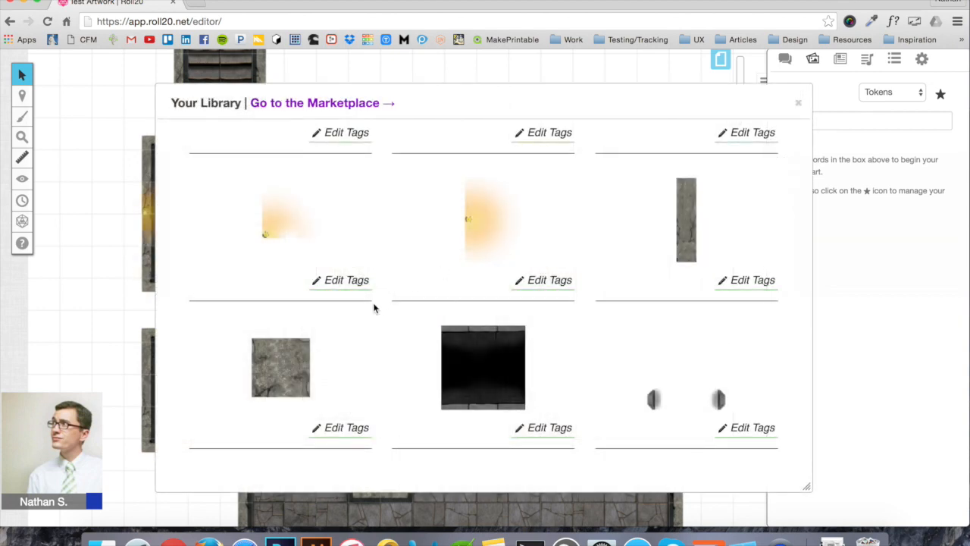
{"action": "scroll", "coordinate": [373, 308], "scroll_direction": "down", "scroll_amount": 3}
{"action": "left_click_drag", "start_coordinate": [271, 186], "coordinate": [111, 256]}
{"action": "scroll", "coordinate": [570, 221], "scroll_direction": "up", "scroll_amount": 3}
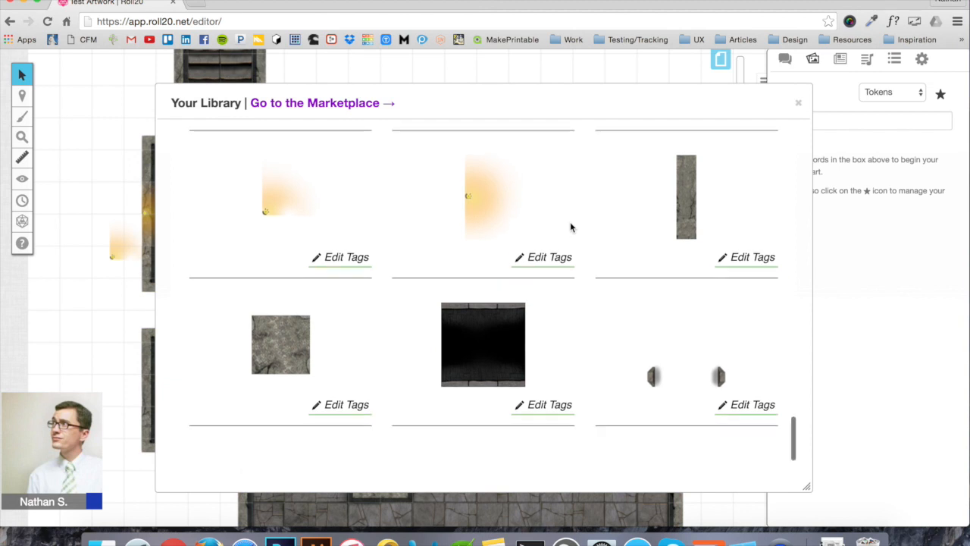
{"action": "scroll", "coordinate": [570, 227], "scroll_direction": "up", "scroll_amount": 5}
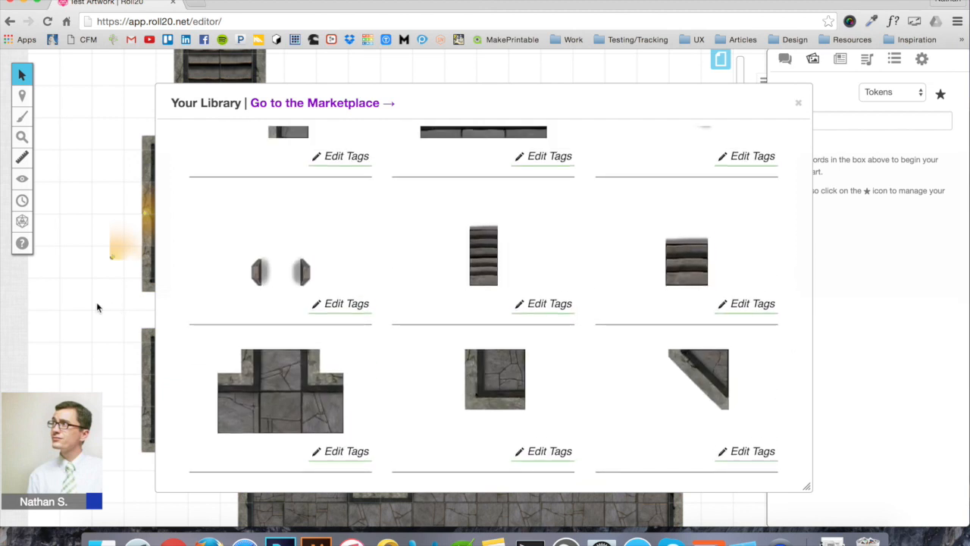
Shift the small wall piece right and rotate it into place
{"action": "left_click", "coordinate": [800, 103]}
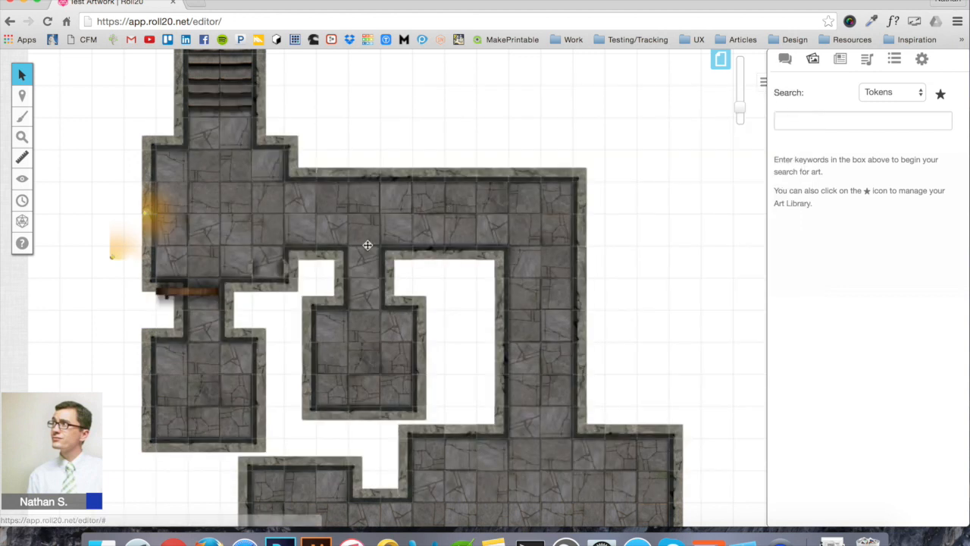
{"action": "left_click", "coordinate": [288, 265]}
{"action": "left_click_drag", "start_coordinate": [282, 269], "coordinate": [379, 266]}
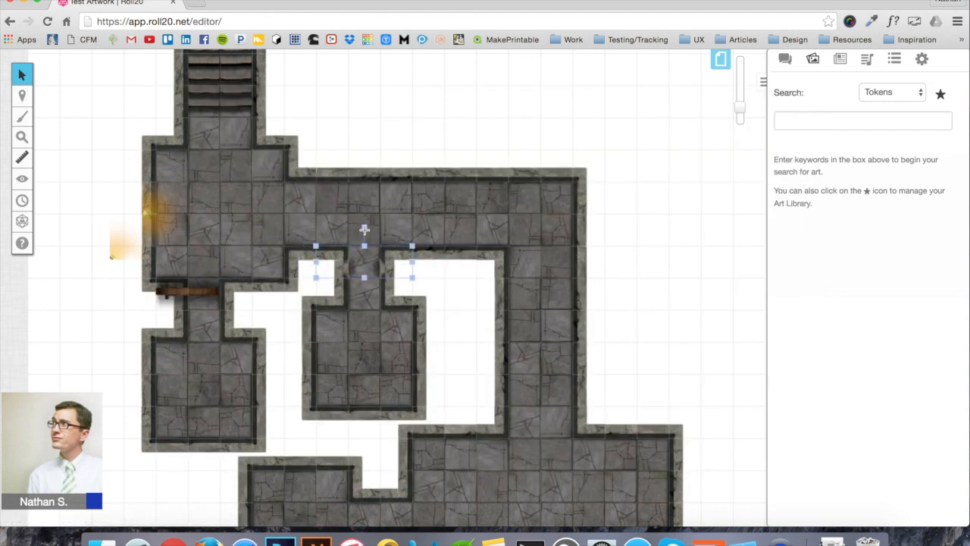
{"action": "left_click_drag", "start_coordinate": [365, 228], "coordinate": [346, 357]}
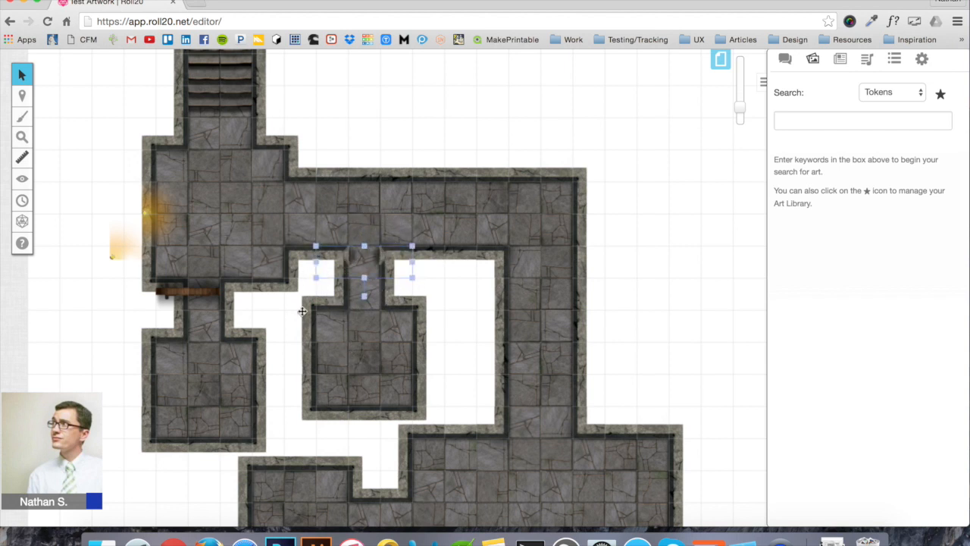
Shrink and flip the door to fit the corridor opening
{"action": "left_click_drag", "start_coordinate": [212, 297], "coordinate": [438, 135]}
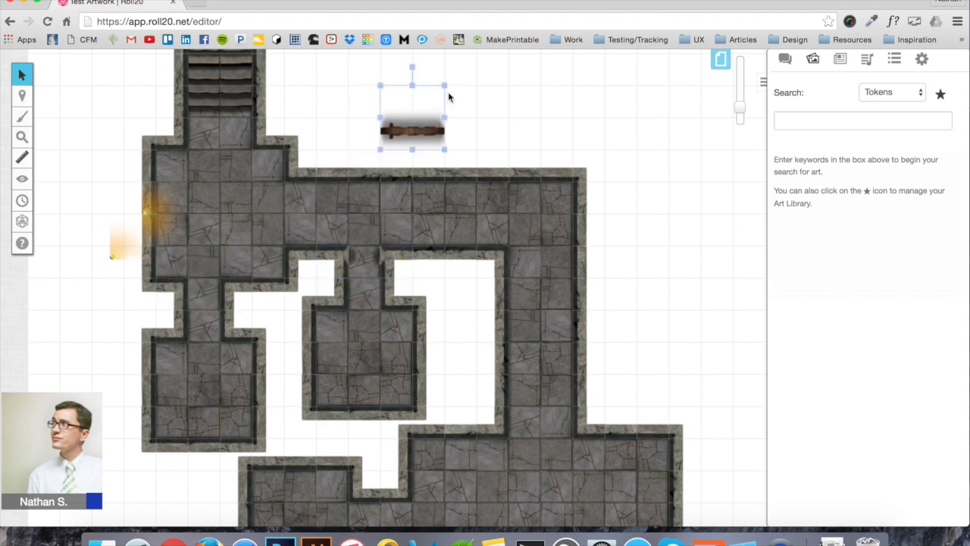
{"action": "left_click_drag", "start_coordinate": [445, 84], "coordinate": [413, 118]}
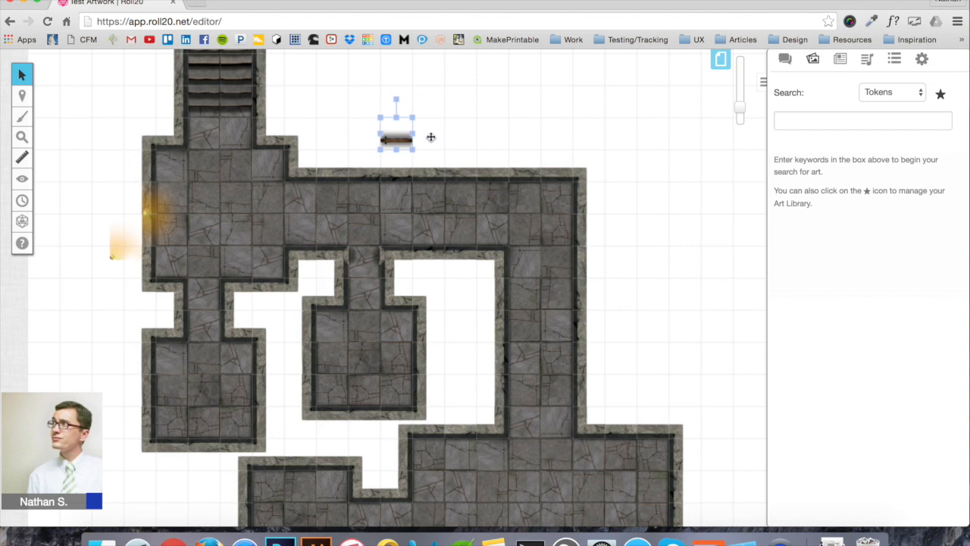
{"action": "left_click_drag", "start_coordinate": [396, 99], "coordinate": [386, 227]}
{"action": "left_click_drag", "start_coordinate": [396, 134], "coordinate": [368, 257]}
{"action": "left_click", "coordinate": [449, 291]}
{"action": "left_click", "coordinate": [393, 258]}
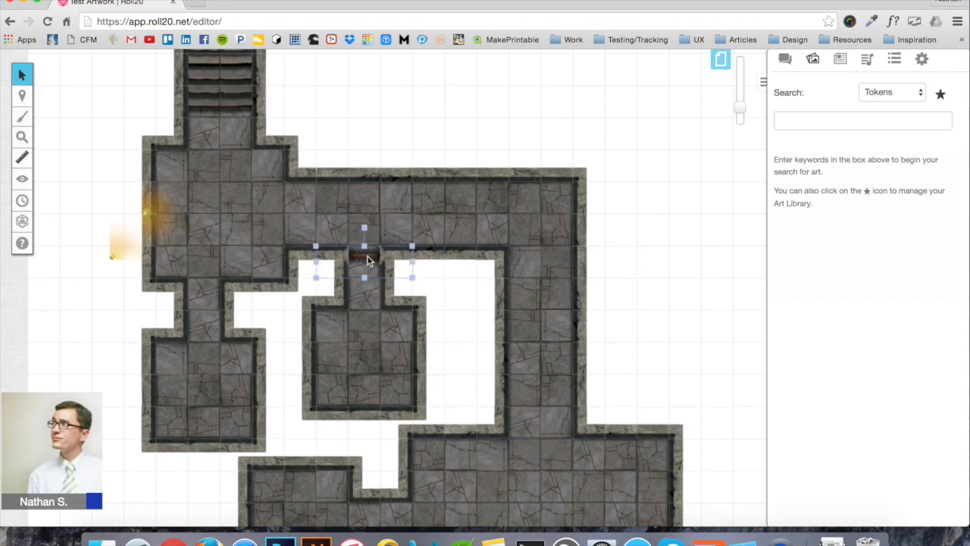
Paste two copies of the door and move one down the map
{"action": "left_click", "coordinate": [621, 249]}
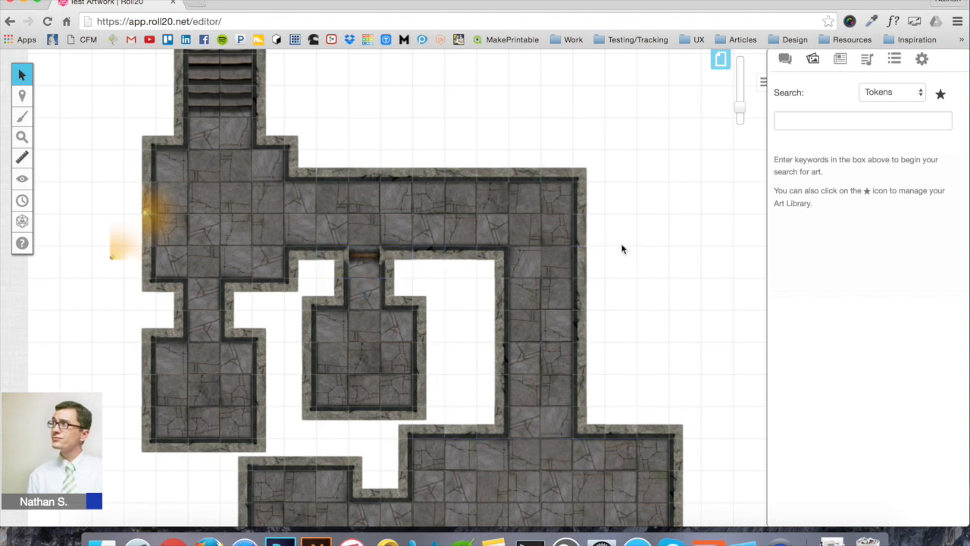
{"action": "key", "text": "ctrl+v"}
{"action": "left_click_drag", "start_coordinate": [684, 187], "coordinate": [612, 282]}
{"action": "left_click", "coordinate": [684, 203]}
{"action": "left_click_drag", "start_coordinate": [684, 202], "coordinate": [216, 294]}
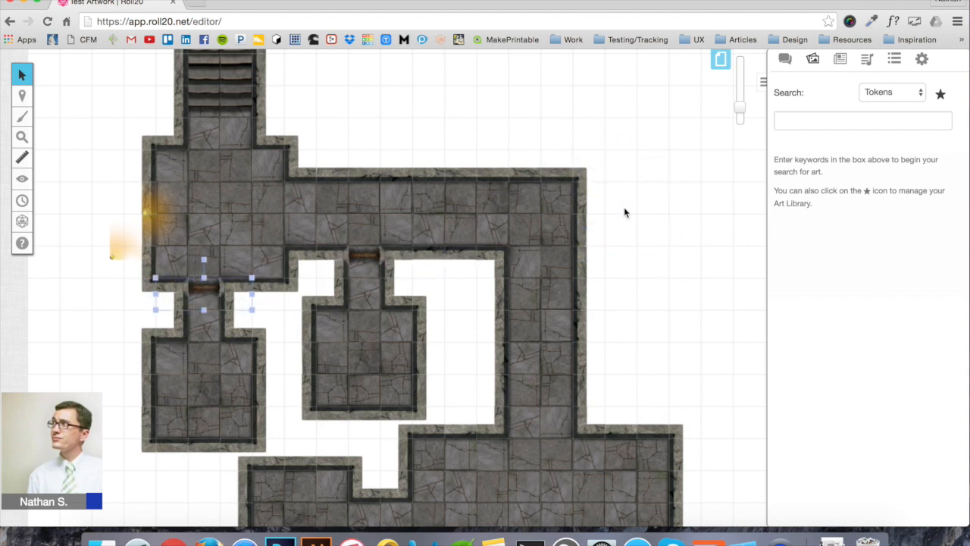
{"action": "key", "text": "ctrl+v"}
{"action": "left_click", "coordinate": [692, 204]}
{"action": "left_click_drag", "start_coordinate": [690, 210], "coordinate": [551, 441]}
{"action": "scroll", "coordinate": [561, 424], "scroll_direction": "down", "scroll_amount": 5}
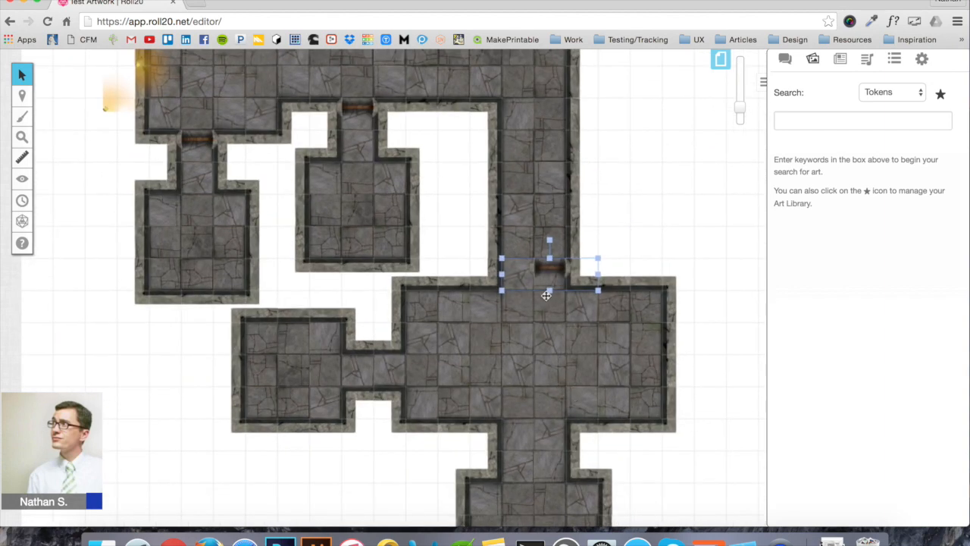
Turn a door copy upright and set it in the left corridor between rooms
{"action": "left_click_drag", "start_coordinate": [550, 241], "coordinate": [551, 283]}
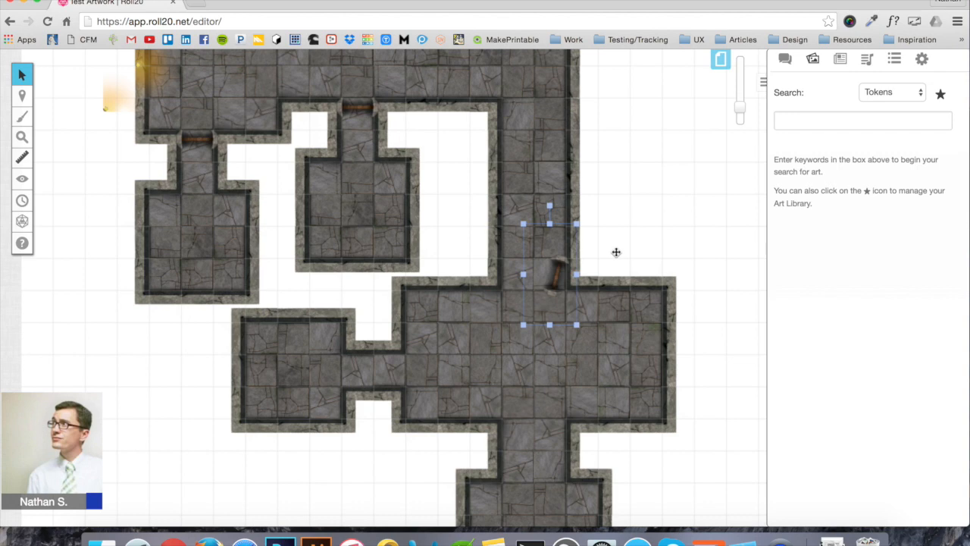
{"action": "key", "text": "super+z"}
{"action": "left_click", "coordinate": [567, 268]}
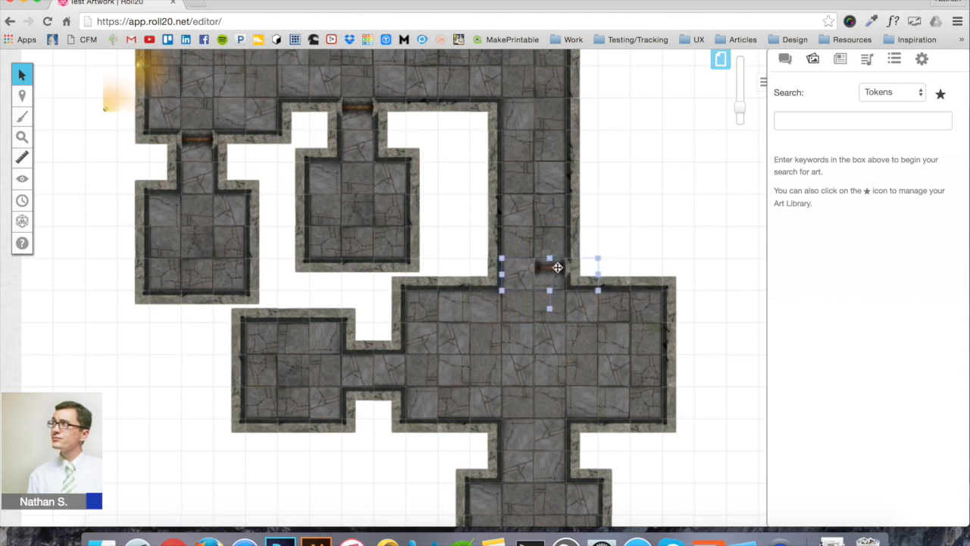
{"action": "left_click_drag", "start_coordinate": [550, 241], "coordinate": [500, 271]}
{"action": "left_click_drag", "start_coordinate": [567, 285], "coordinate": [395, 380]}
Rotate the upper-corridor door across its opening, undoing an accidental floor-tile shift
{"action": "left_click", "coordinate": [547, 267]}
{"action": "left_click_drag", "start_coordinate": [549, 305], "coordinate": [526, 295]}
{"action": "double_click", "coordinate": [530, 296]}
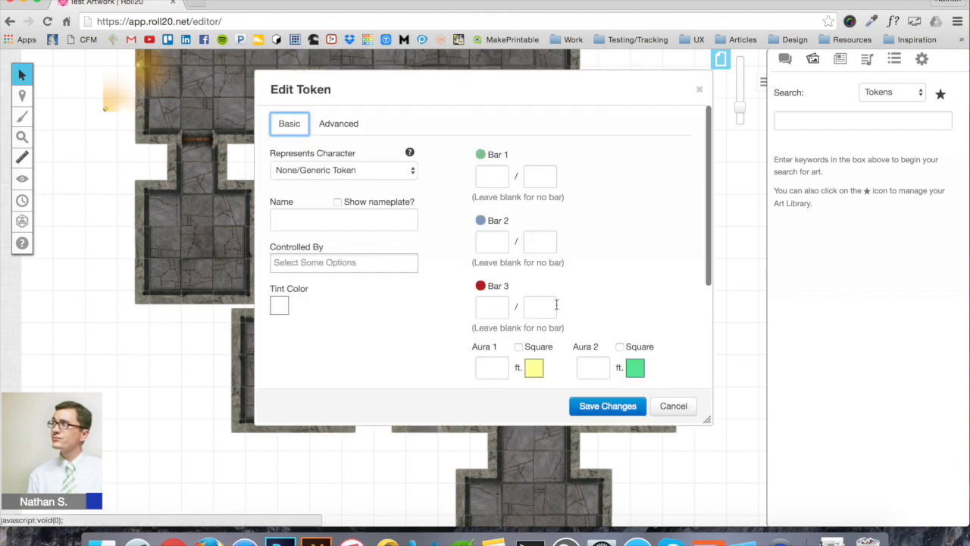
{"action": "left_click", "coordinate": [672, 406]}
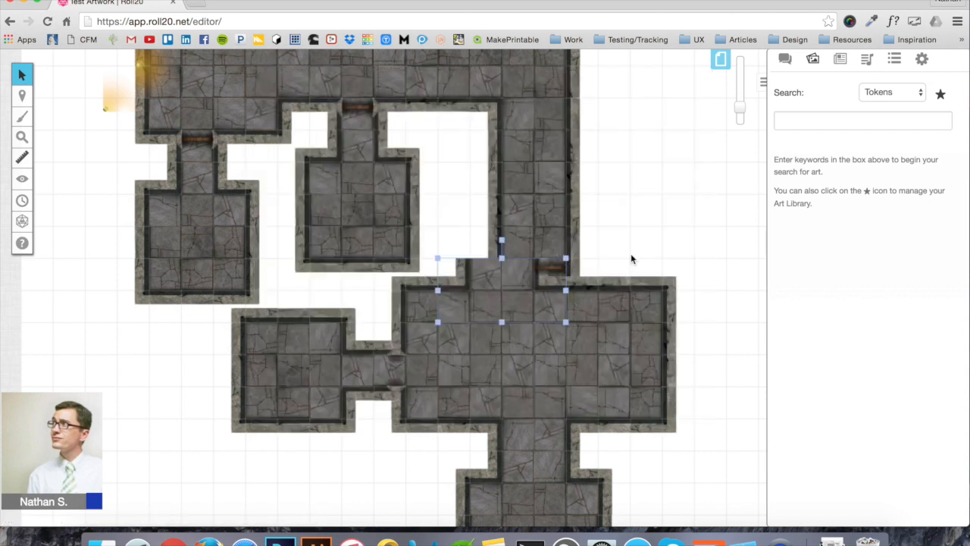
{"action": "key", "text": "ctrl+z"}
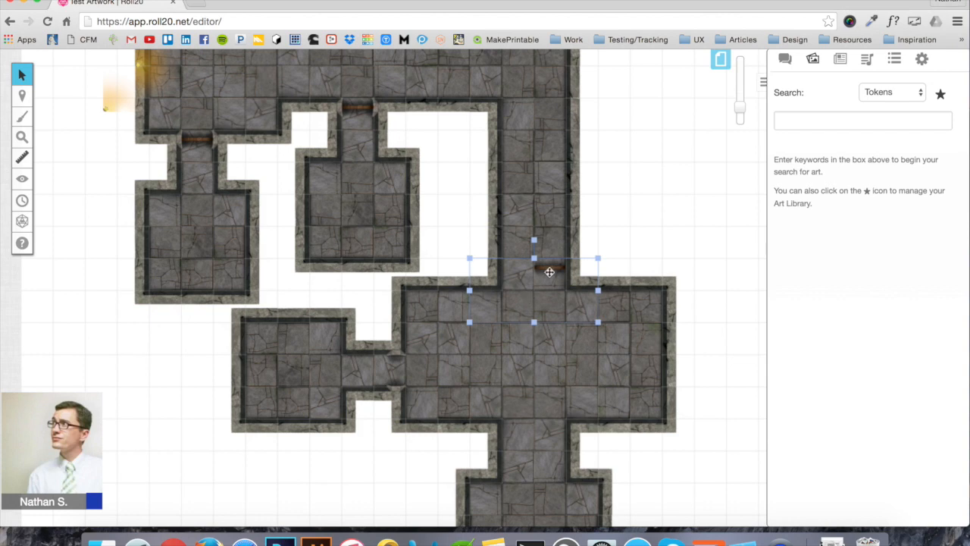
{"action": "left_click", "coordinate": [549, 271]}
{"action": "left_click_drag", "start_coordinate": [549, 309], "coordinate": [403, 374]}
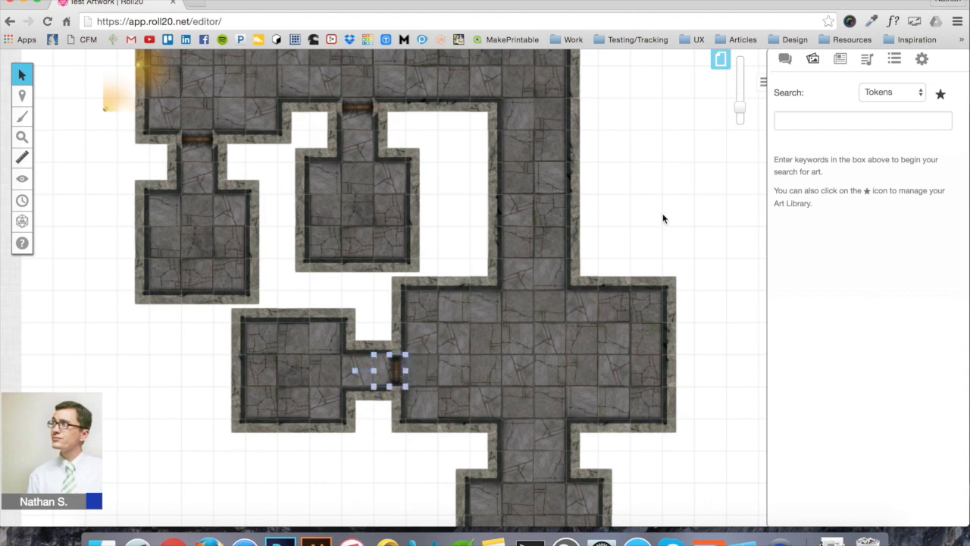
Reposition the existing torch glow higher on the map
{"action": "scroll", "coordinate": [599, 224], "scroll_direction": "up", "scroll_amount": 2}
{"action": "scroll", "coordinate": [599, 224], "scroll_direction": "left", "scroll_amount": 2}
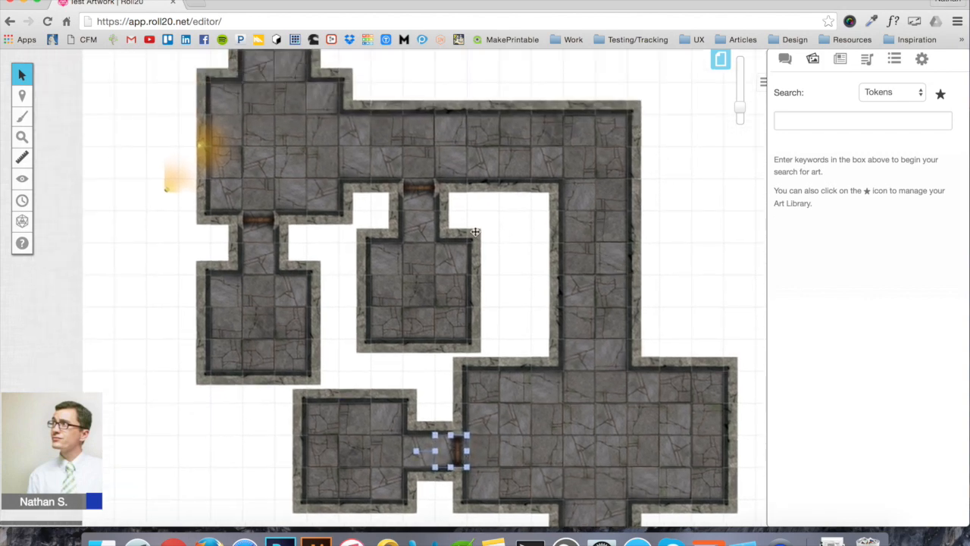
{"action": "left_click_drag", "start_coordinate": [209, 154], "coordinate": [274, 87]}
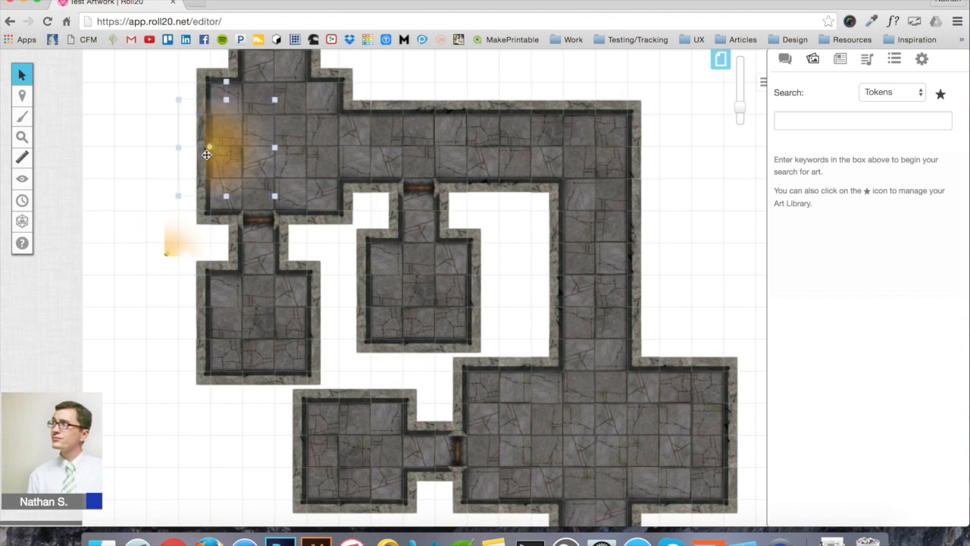
{"action": "scroll", "coordinate": [182, 215], "scroll_direction": "up", "scroll_amount": 1}
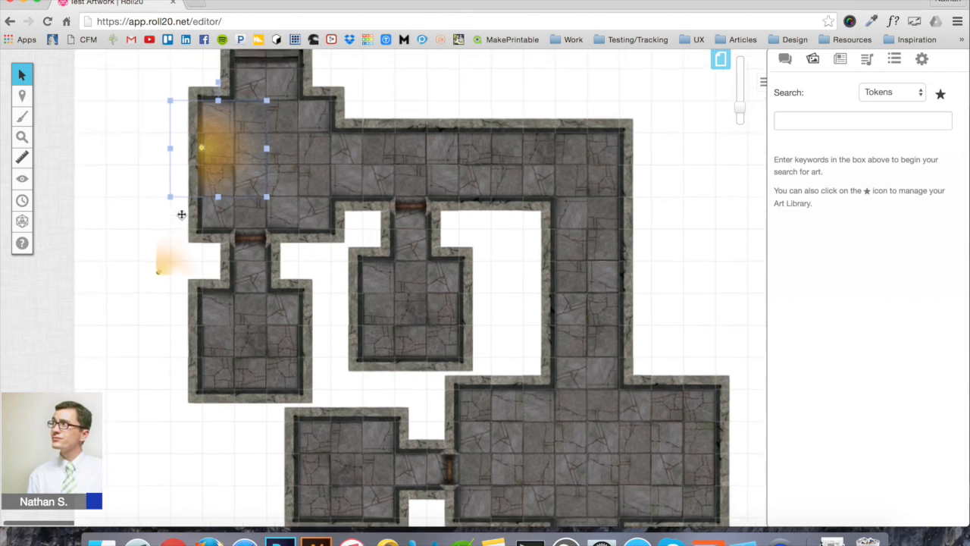
{"action": "left_click_drag", "start_coordinate": [158, 284], "coordinate": [164, 434]}
{"action": "left_click", "coordinate": [191, 451]}
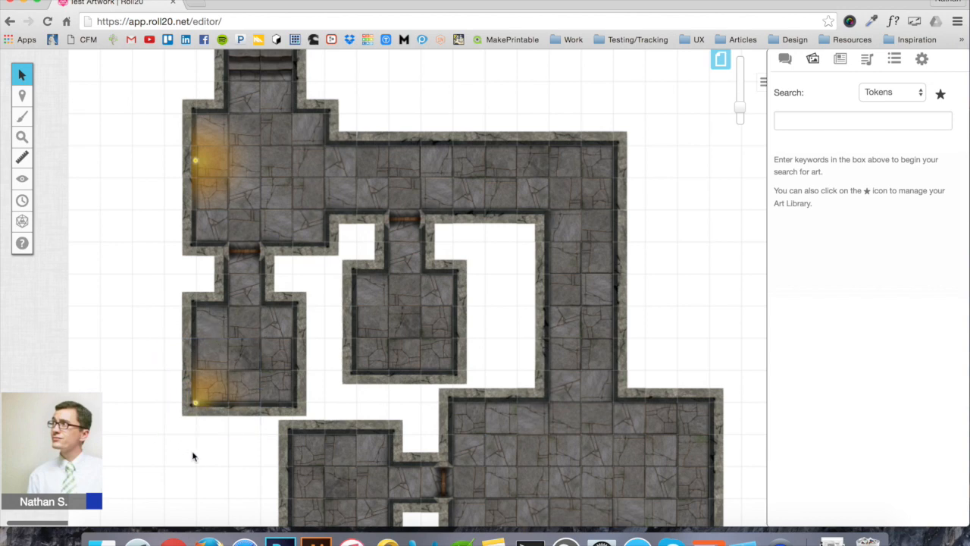
{"action": "left_click", "coordinate": [196, 400]}
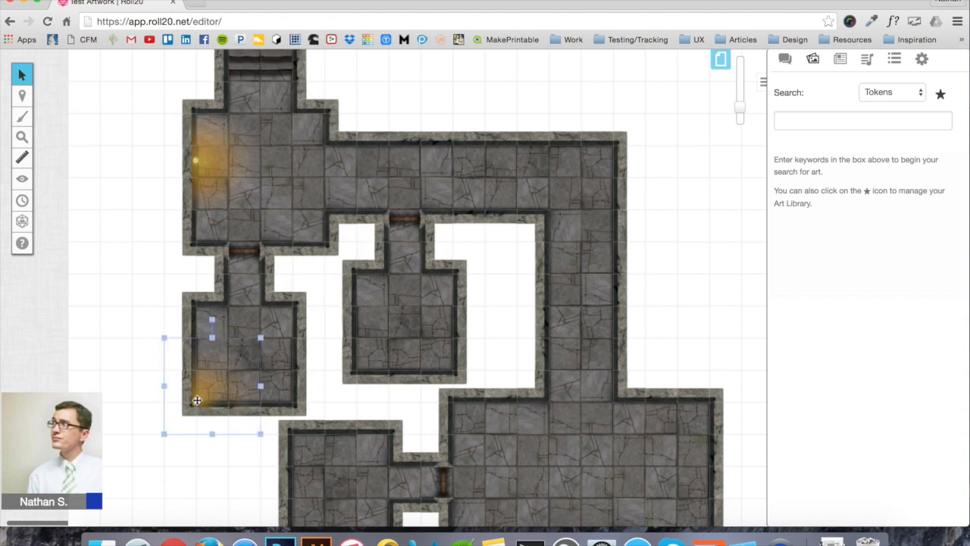
{"action": "left_click", "coordinate": [141, 289]}
Paste a rotated torch light into the lower-left room's bottom-right corner
{"action": "key", "text": "ctrl+v"}
{"action": "left_click", "coordinate": [129, 296]}
{"action": "left_click_drag", "start_coordinate": [140, 218], "coordinate": [75, 285]}
{"action": "left_click_drag", "start_coordinate": [138, 297], "coordinate": [277, 387]}
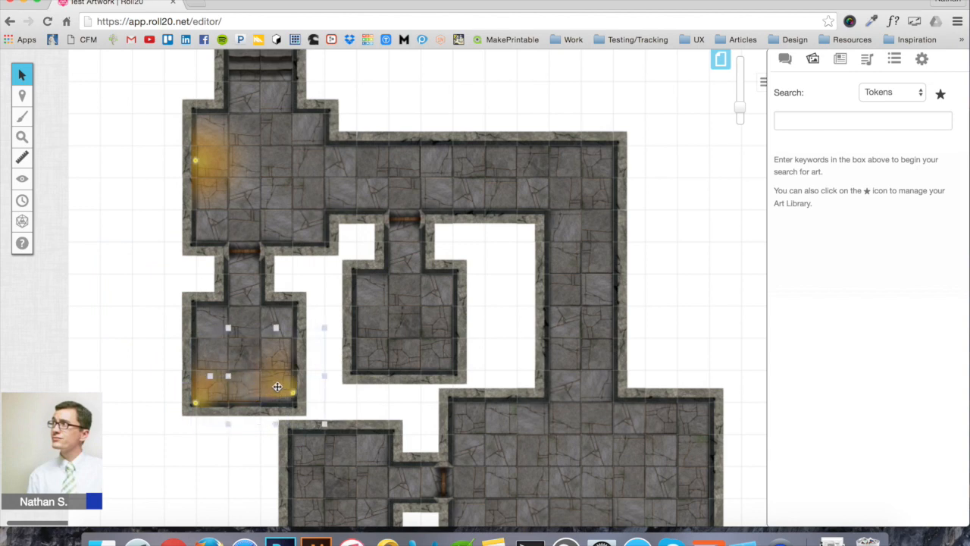
{"action": "left_click", "coordinate": [483, 303]}
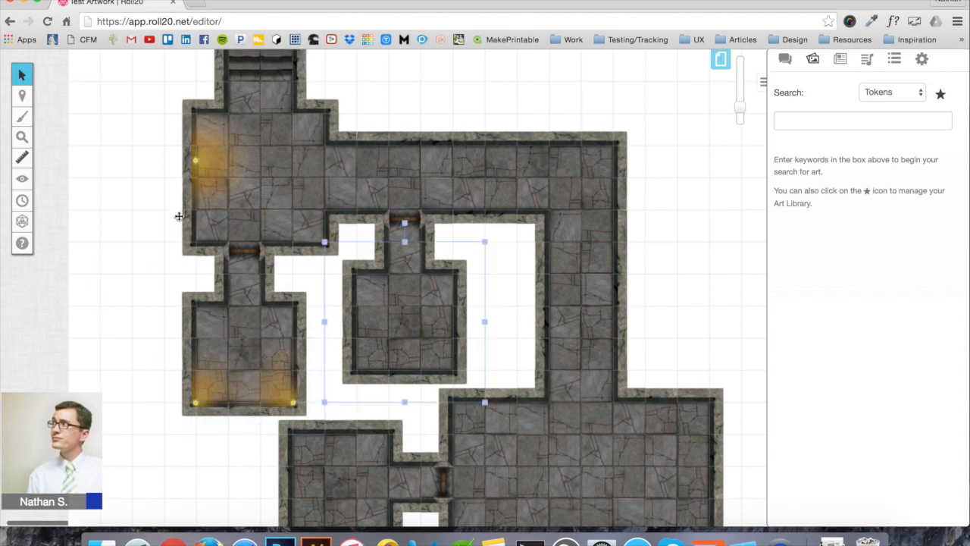
Move a torch light into the middle room
{"action": "left_click", "coordinate": [204, 179]}
{"action": "left_click", "coordinate": [725, 254]}
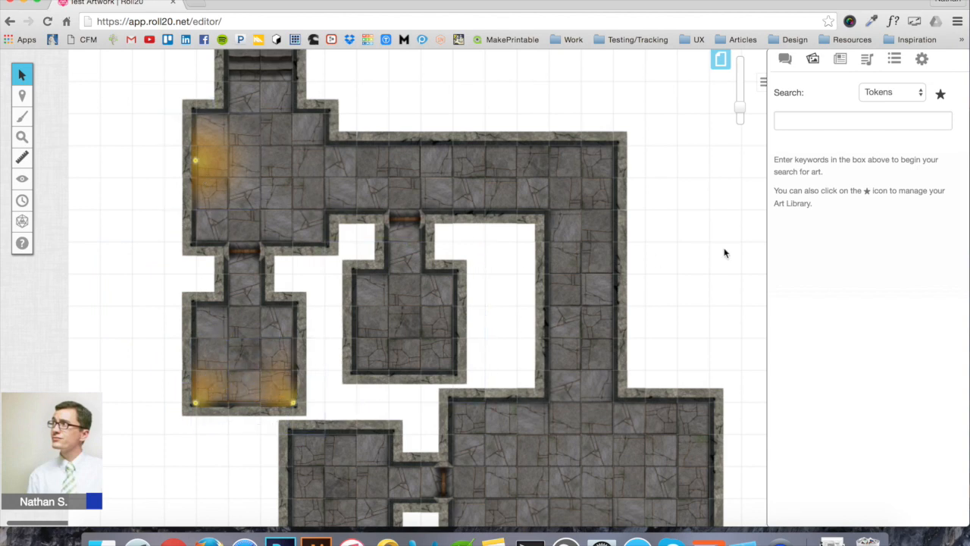
{"action": "left_click_drag", "start_coordinate": [686, 254], "coordinate": [359, 337]}
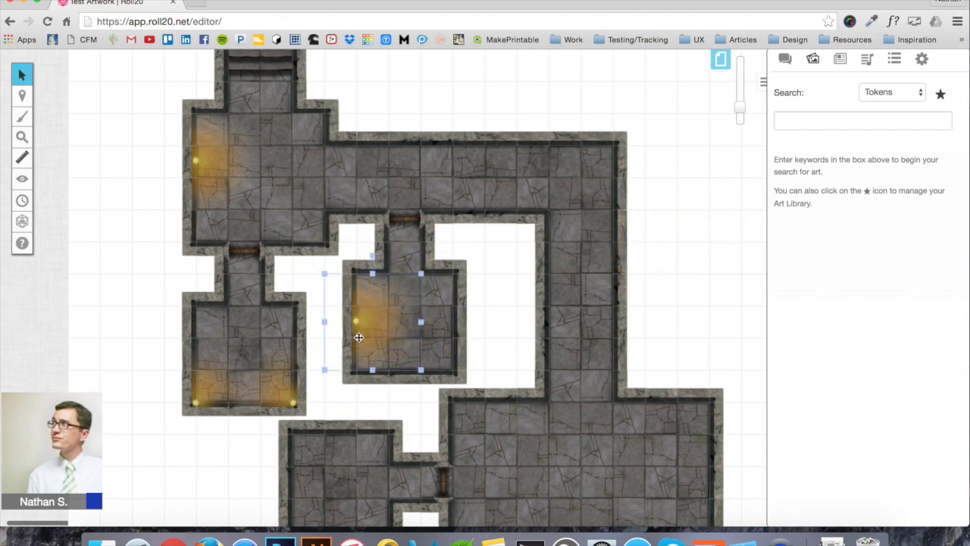
{"action": "left_click", "coordinate": [673, 291]}
{"action": "scroll", "coordinate": [673, 291], "scroll_direction": "right", "scroll_amount": 3}
{"action": "scroll", "coordinate": [673, 291], "scroll_direction": "down", "scroll_amount": 1}
{"action": "left_click", "coordinate": [671, 293]}
Add a reversed torch light against the lower-right room's right wall
{"action": "key", "text": "super+v"}
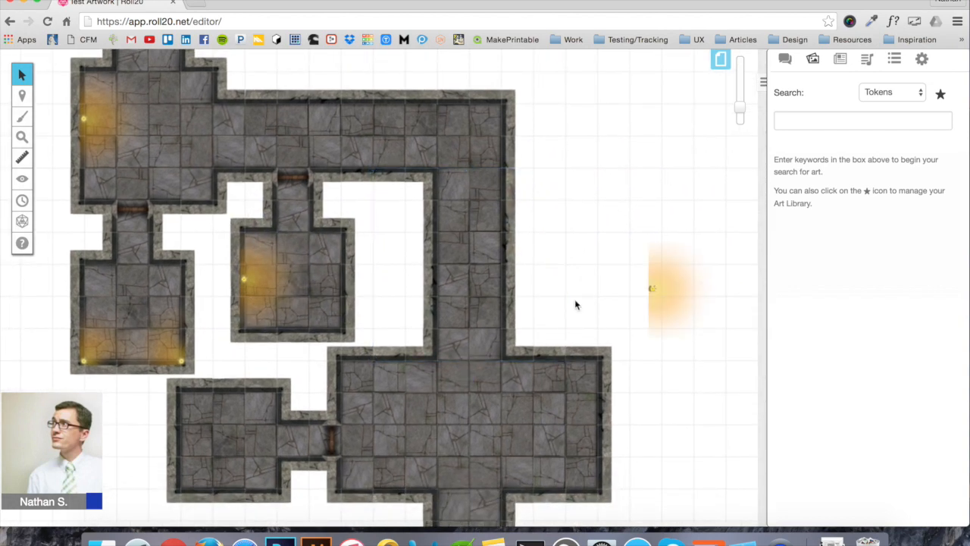
{"action": "left_click_drag", "start_coordinate": [660, 291], "coordinate": [611, 480]}
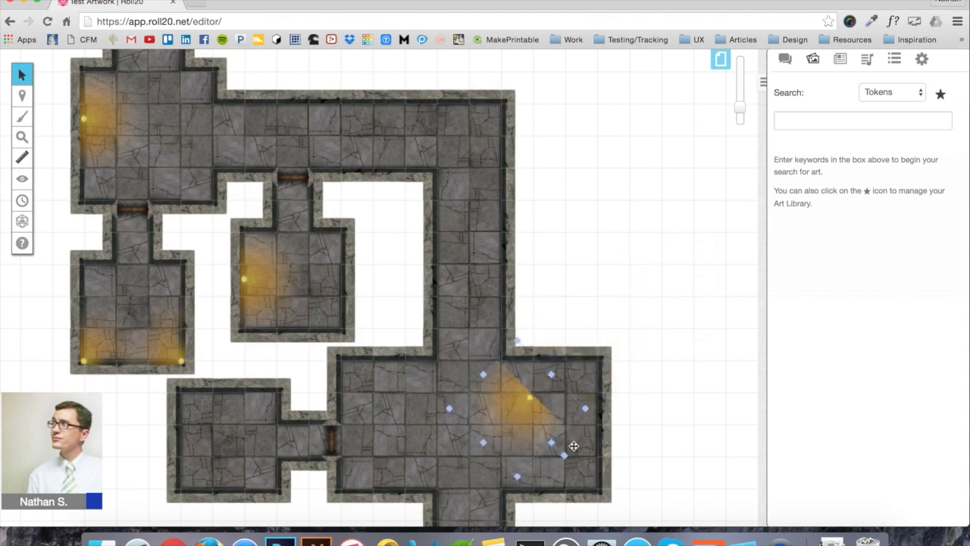
{"action": "left_click_drag", "start_coordinate": [565, 457], "coordinate": [514, 456]}
{"action": "left_click_drag", "start_coordinate": [518, 412], "coordinate": [597, 429]}
{"action": "left_click", "coordinate": [659, 389]}
Add another torch light on the left room's top wall
{"action": "scroll", "coordinate": [660, 388], "scroll_direction": "down", "scroll_amount": 5}
{"action": "scroll", "coordinate": [660, 389], "scroll_direction": "left", "scroll_amount": 3}
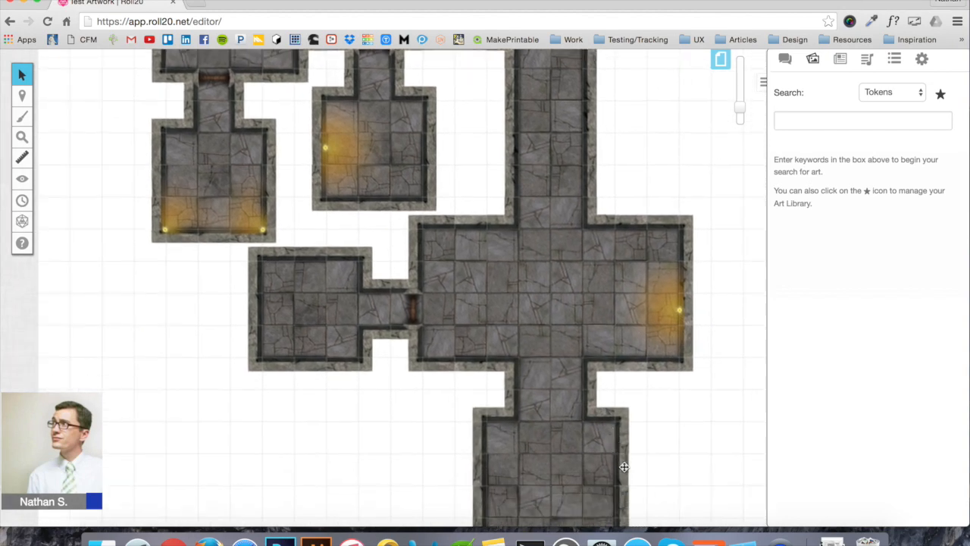
{"action": "scroll", "coordinate": [624, 467], "scroll_direction": "right", "scroll_amount": 5}
{"action": "scroll", "coordinate": [624, 467], "scroll_direction": "up", "scroll_amount": 2}
{"action": "key", "text": "super+v"}
{"action": "left_click", "coordinate": [570, 288]}
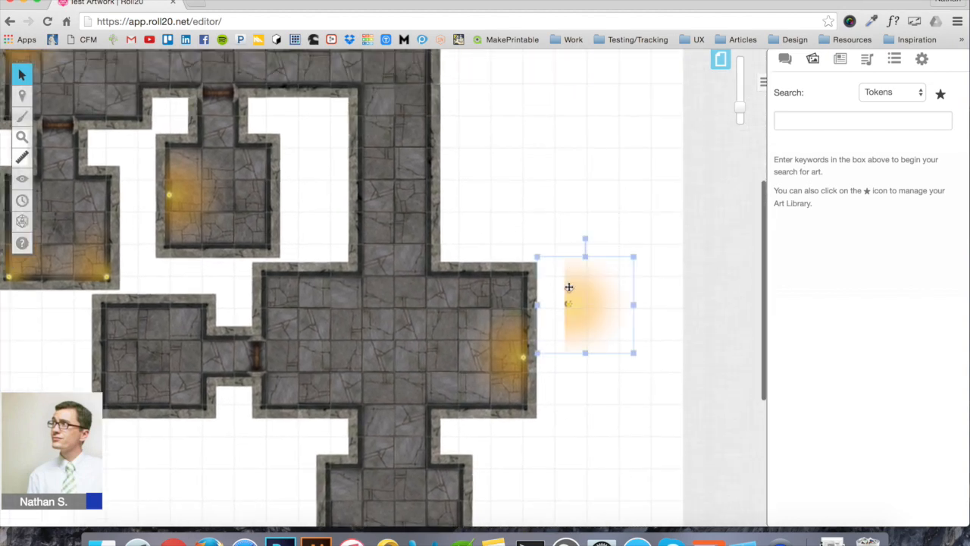
{"action": "left_click_drag", "start_coordinate": [605, 307], "coordinate": [174, 325]}
{"action": "left_click", "coordinate": [561, 202]}
{"action": "scroll", "coordinate": [561, 203], "scroll_direction": "down", "scroll_amount": 2}
{"action": "scroll", "coordinate": [562, 203], "scroll_direction": "left", "scroll_amount": 4}
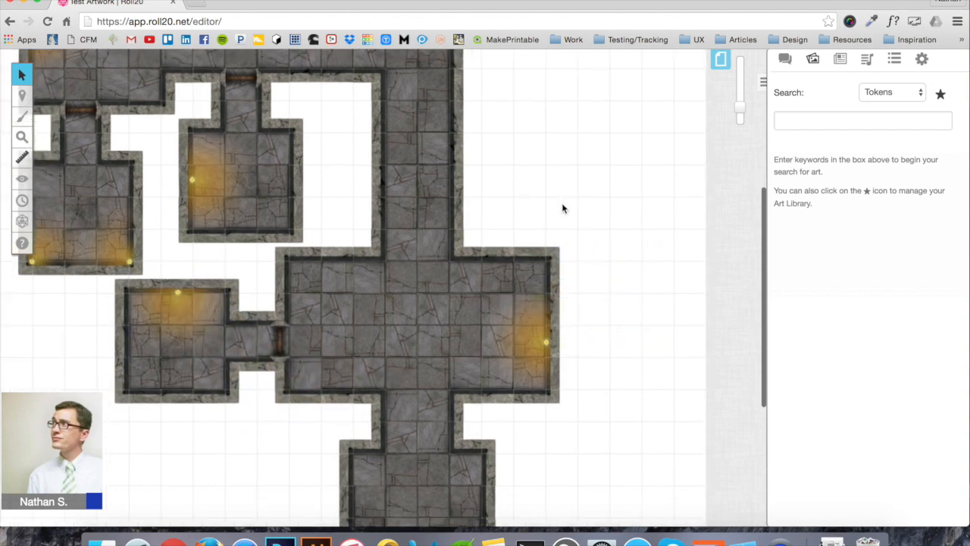
{"action": "scroll", "coordinate": [593, 150], "scroll_direction": "up", "scroll_amount": 6}
{"action": "scroll", "coordinate": [593, 150], "scroll_direction": "left", "scroll_amount": 2}
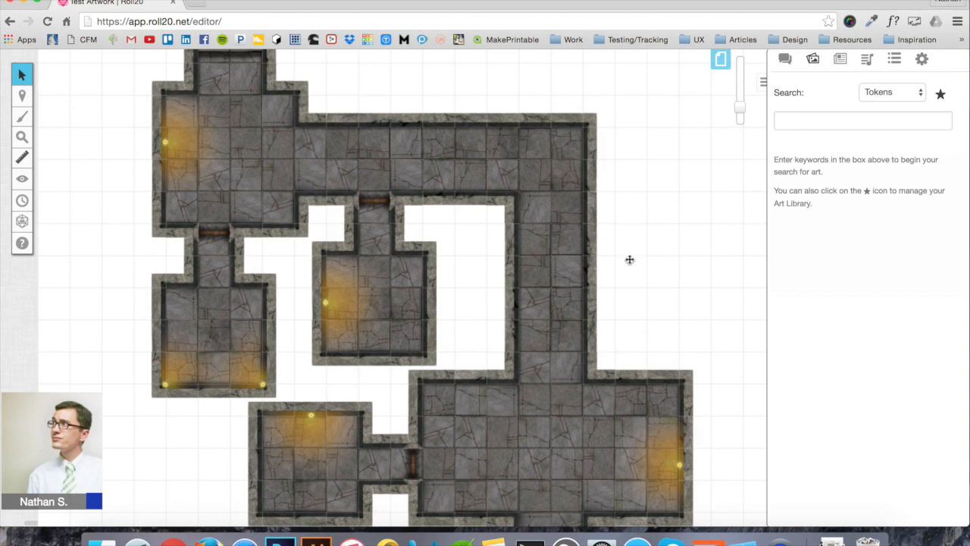
{"action": "scroll", "coordinate": [629, 259], "scroll_direction": "up", "scroll_amount": 5}
{"action": "scroll", "coordinate": [630, 259], "scroll_direction": "left", "scroll_amount": 2}
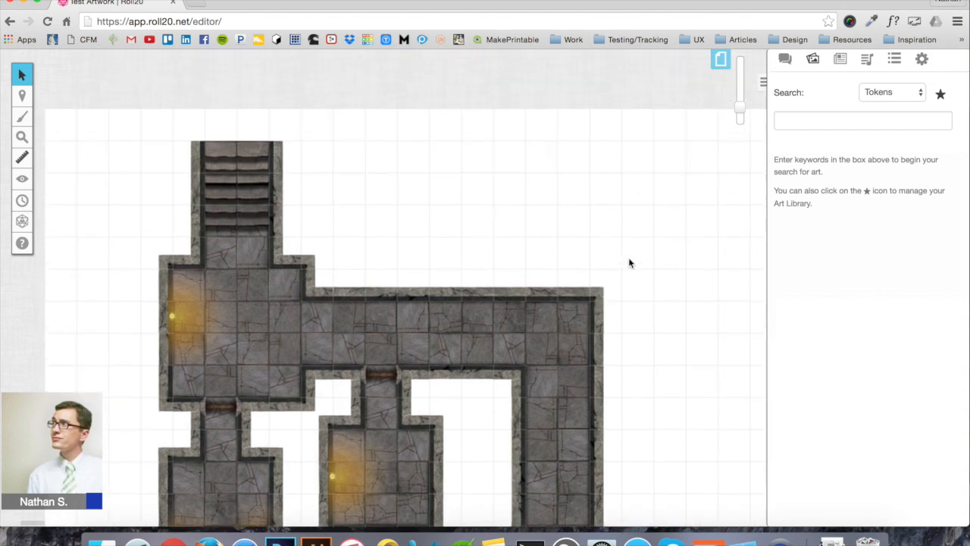
In the Untitled page's settings, set both Background and grid Color to black
{"action": "scroll", "coordinate": [629, 259], "scroll_direction": "down", "scroll_amount": 8}
{"action": "scroll", "coordinate": [629, 262], "scroll_direction": "down", "scroll_amount": 1}
{"action": "scroll", "coordinate": [629, 262], "scroll_direction": "right", "scroll_amount": 1}
{"action": "scroll", "coordinate": [629, 262], "scroll_direction": "up", "scroll_amount": 6}
{"action": "scroll", "coordinate": [629, 261], "scroll_direction": "left", "scroll_amount": 2}
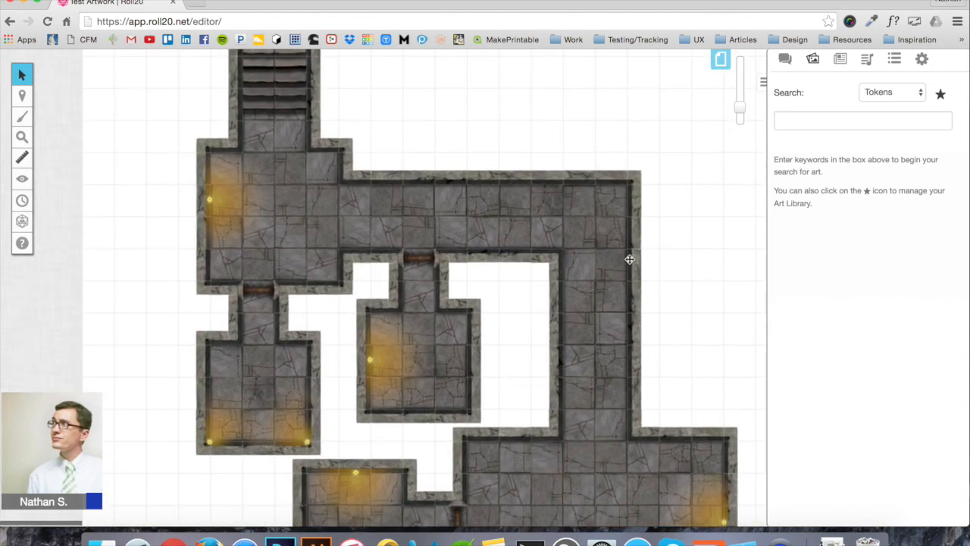
{"action": "left_click", "coordinate": [720, 59]}
{"action": "mouse_move", "coordinate": [350, 85]}
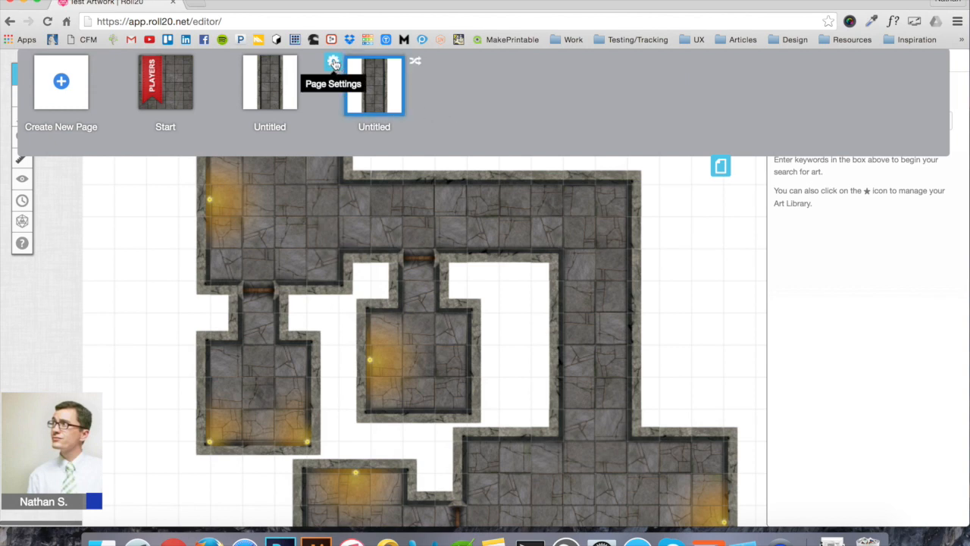
{"action": "left_click", "coordinate": [334, 65]}
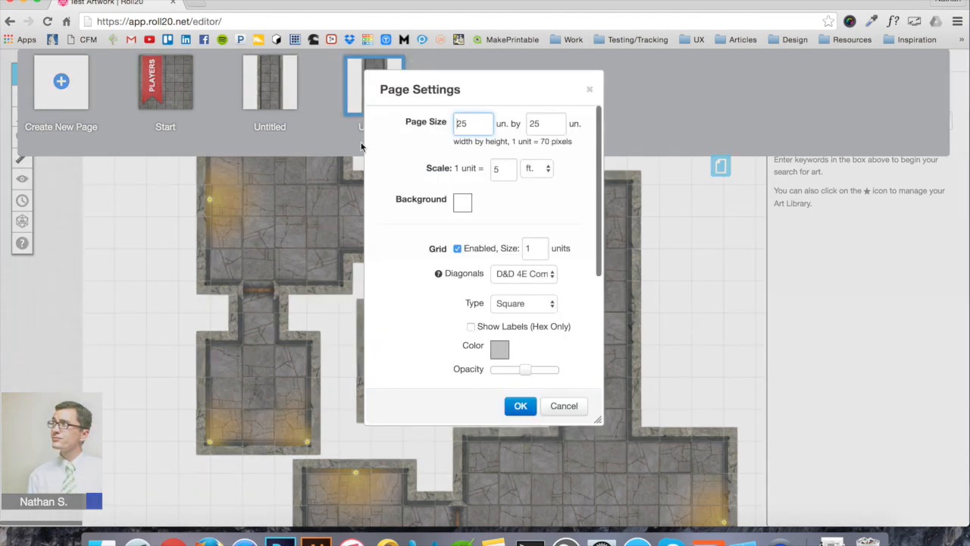
{"action": "left_click", "coordinate": [462, 202]}
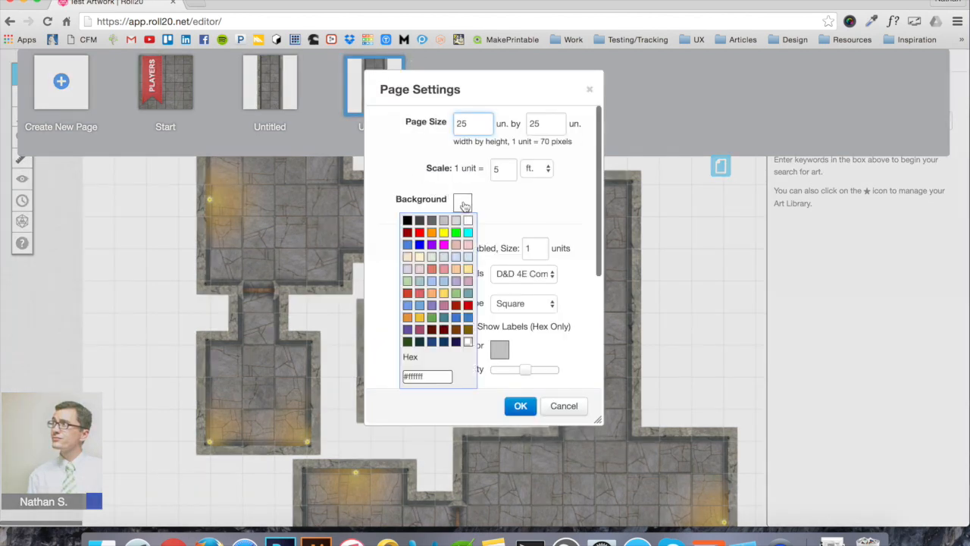
{"action": "left_click", "coordinate": [408, 221]}
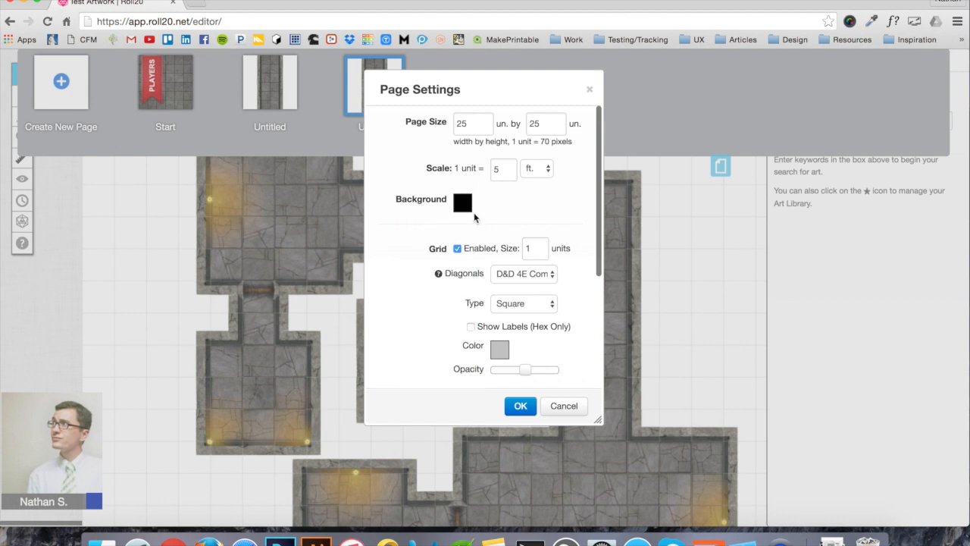
{"action": "left_click", "coordinate": [497, 355]}
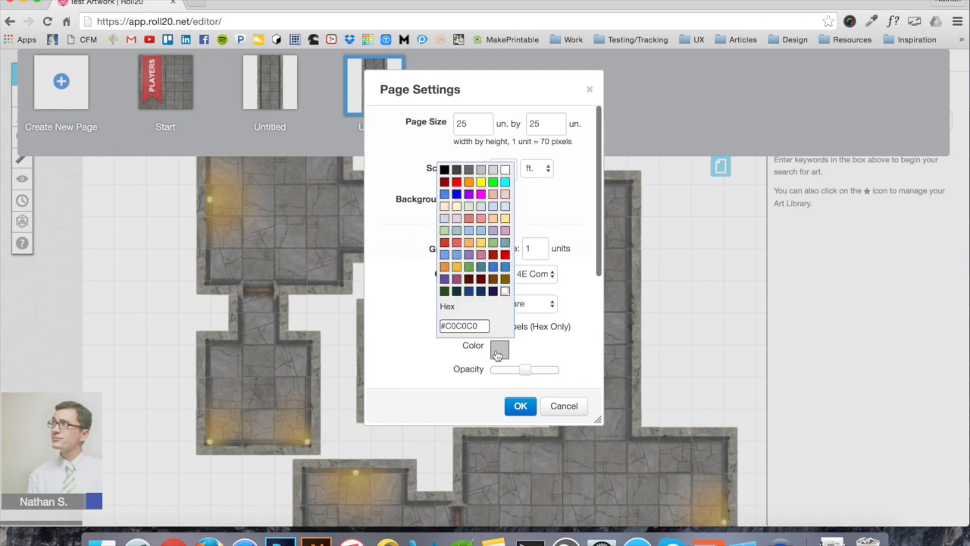
{"action": "left_click", "coordinate": [444, 171]}
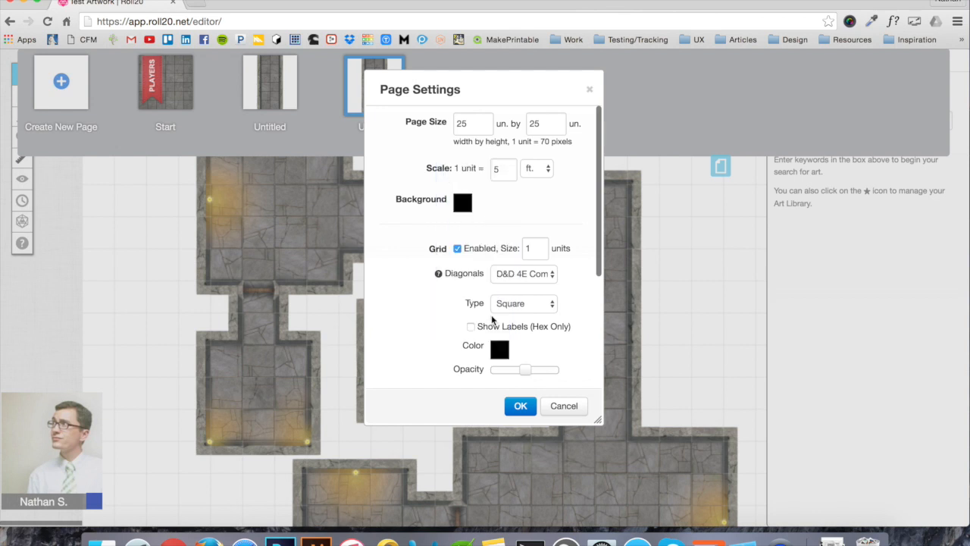
{"action": "left_click", "coordinate": [523, 406]}
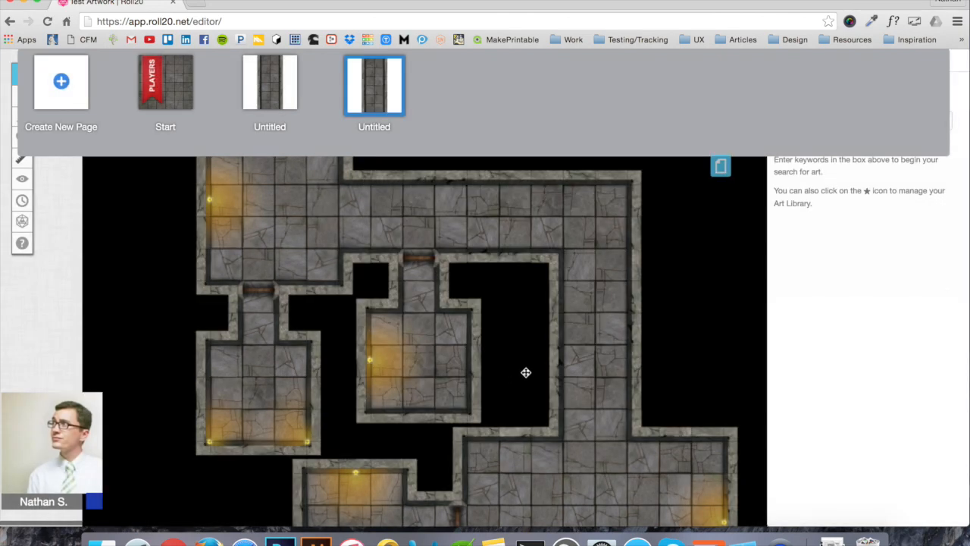
{"action": "scroll", "coordinate": [526, 372], "scroll_direction": "up", "scroll_amount": 5}
{"action": "scroll", "coordinate": [526, 372], "scroll_direction": "right", "scroll_amount": 4}
{"action": "scroll", "coordinate": [526, 372], "scroll_direction": "down", "scroll_amount": 5}
{"action": "scroll", "coordinate": [526, 372], "scroll_direction": "left", "scroll_amount": 3}
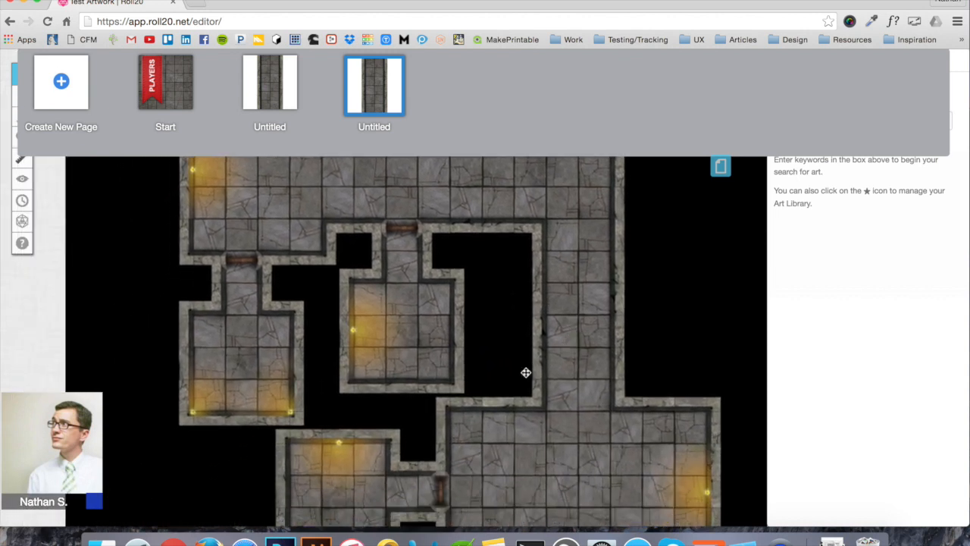
{"action": "scroll", "coordinate": [526, 372], "scroll_direction": "down", "scroll_amount": 1}
{"action": "scroll", "coordinate": [526, 372], "scroll_direction": "left", "scroll_amount": 1}
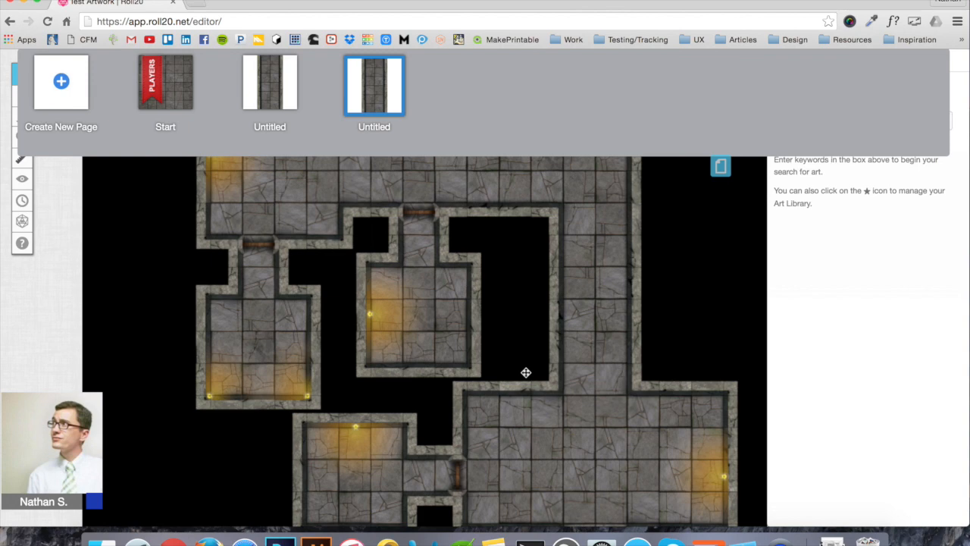
{"action": "scroll", "coordinate": [526, 368], "scroll_direction": "down", "scroll_amount": 6}
{"action": "scroll", "coordinate": [526, 369], "scroll_direction": "right", "scroll_amount": 2}
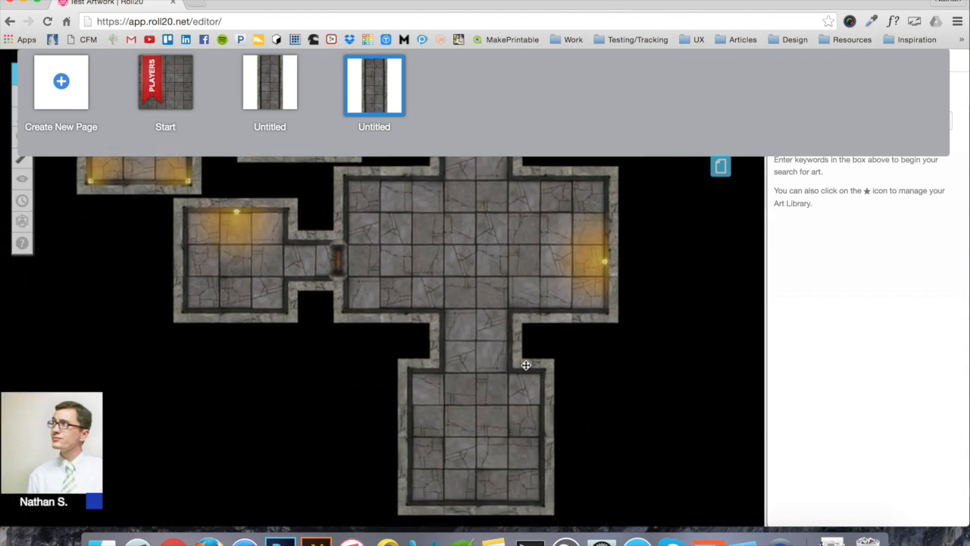
{"action": "scroll", "coordinate": [526, 366], "scroll_direction": "up", "scroll_amount": 5}
{"action": "scroll", "coordinate": [526, 365], "scroll_direction": "left", "scroll_amount": 1}
{"action": "scroll", "coordinate": [526, 366], "scroll_direction": "right", "scroll_amount": 3}
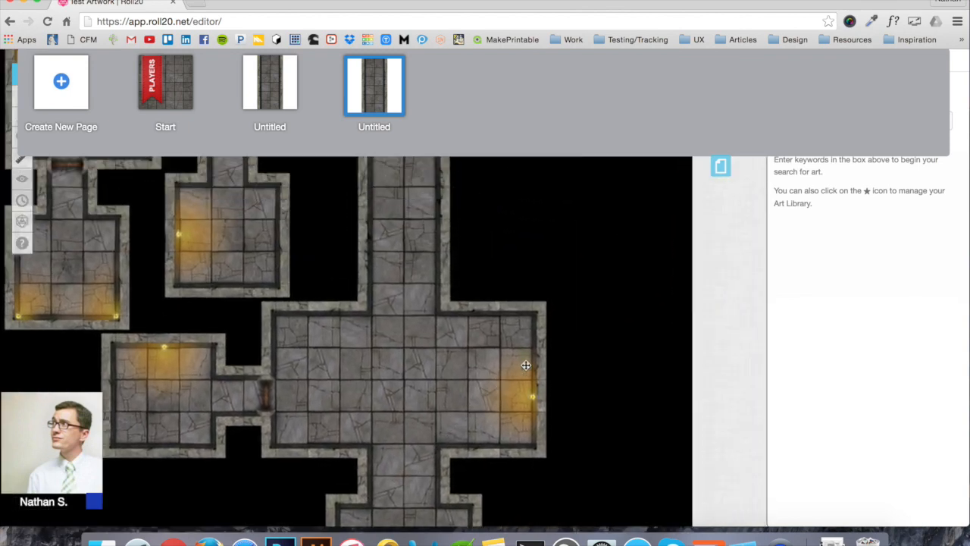
{"action": "scroll", "coordinate": [526, 365], "scroll_direction": "up", "scroll_amount": 5}
{"action": "scroll", "coordinate": [526, 365], "scroll_direction": "left", "scroll_amount": 2}
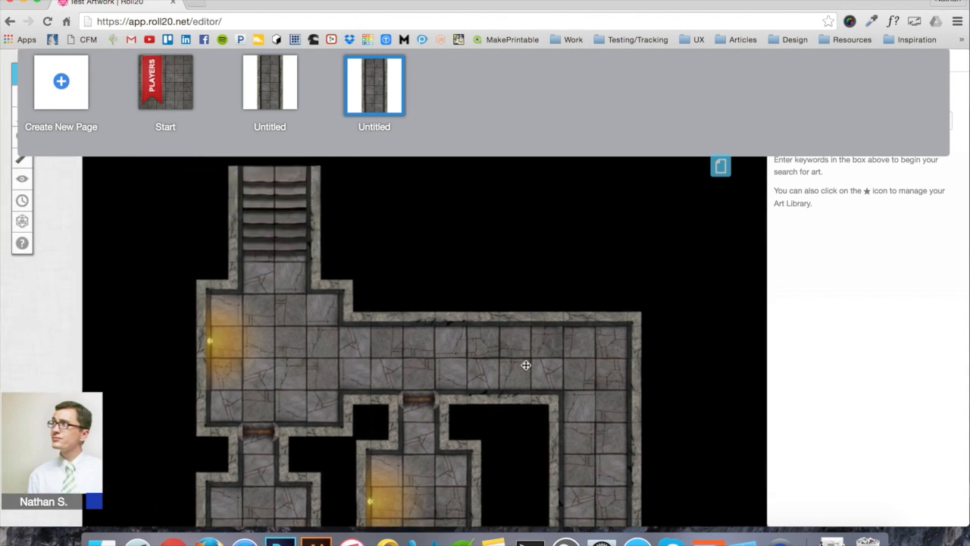
{"action": "scroll", "coordinate": [526, 365], "scroll_direction": "down", "scroll_amount": 4}
{"action": "scroll", "coordinate": [526, 366], "scroll_direction": "right", "scroll_amount": 2}
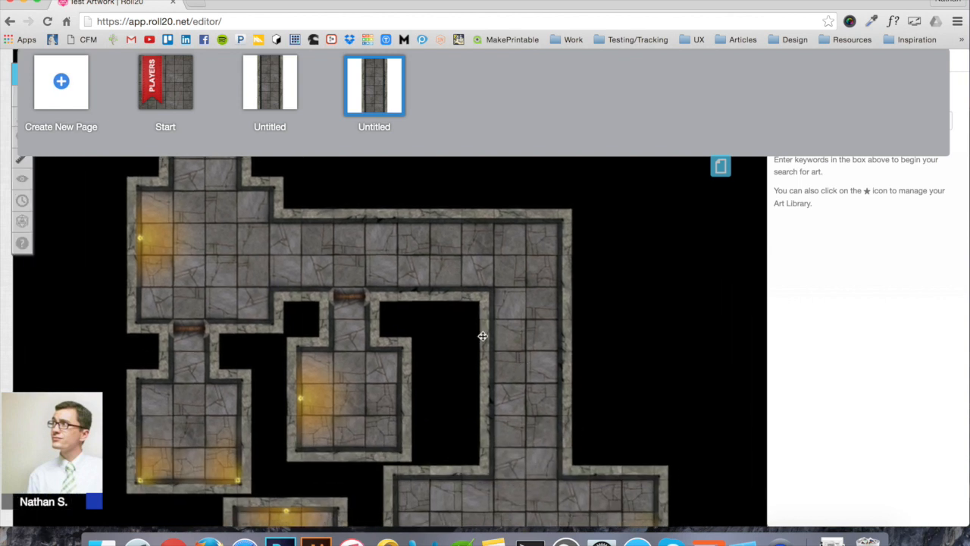
{"action": "scroll", "coordinate": [298, 317], "scroll_direction": "down", "scroll_amount": 3}
{"action": "scroll", "coordinate": [298, 316], "scroll_direction": "left", "scroll_amount": 1}
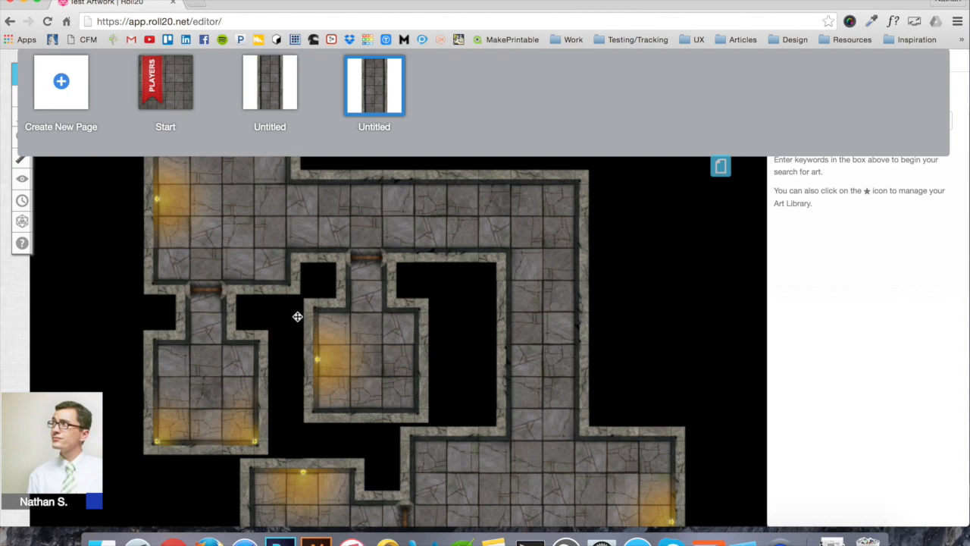
{"action": "scroll", "coordinate": [266, 316], "scroll_direction": "up", "scroll_amount": 3}
{"action": "scroll", "coordinate": [266, 316], "scroll_direction": "left", "scroll_amount": 2}
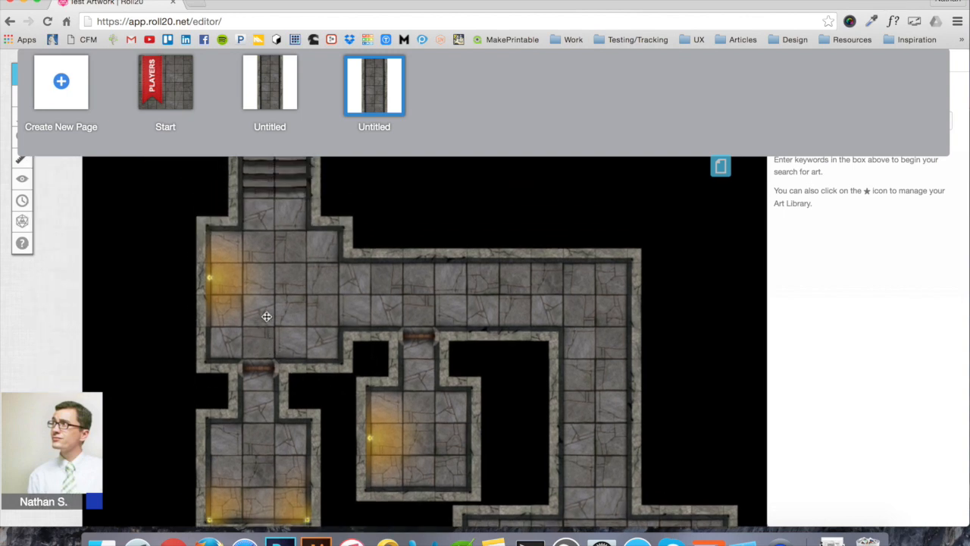